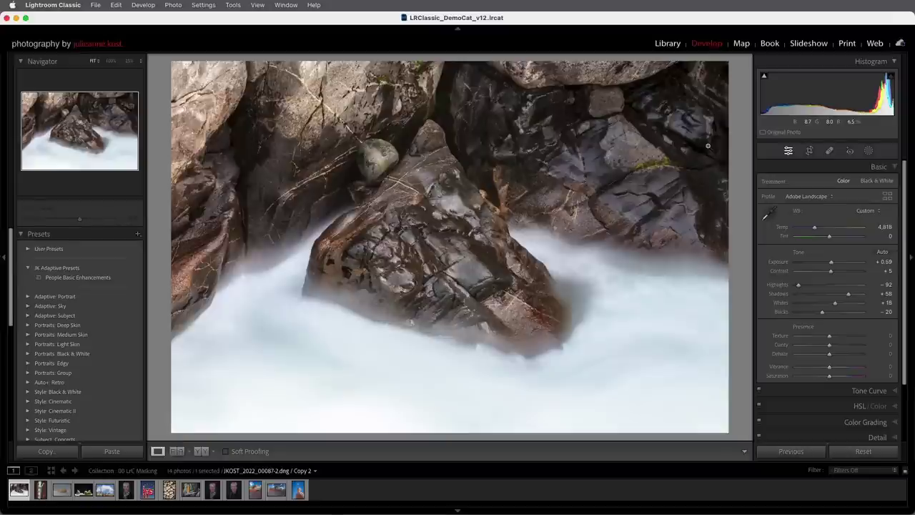
Step: Create a new Brush mask and move the Masks panel beside the Histogram, leaving it expanded
click(869, 152)
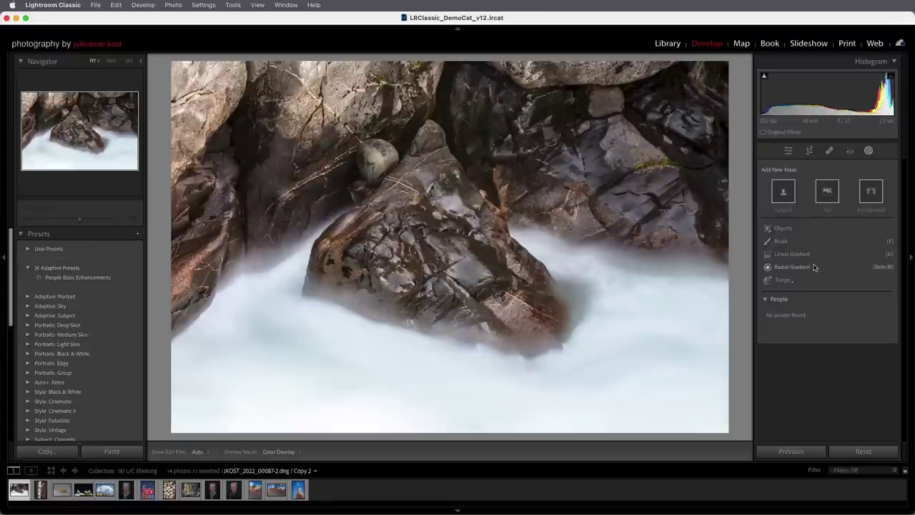
mouse_move(789, 282)
click(795, 244)
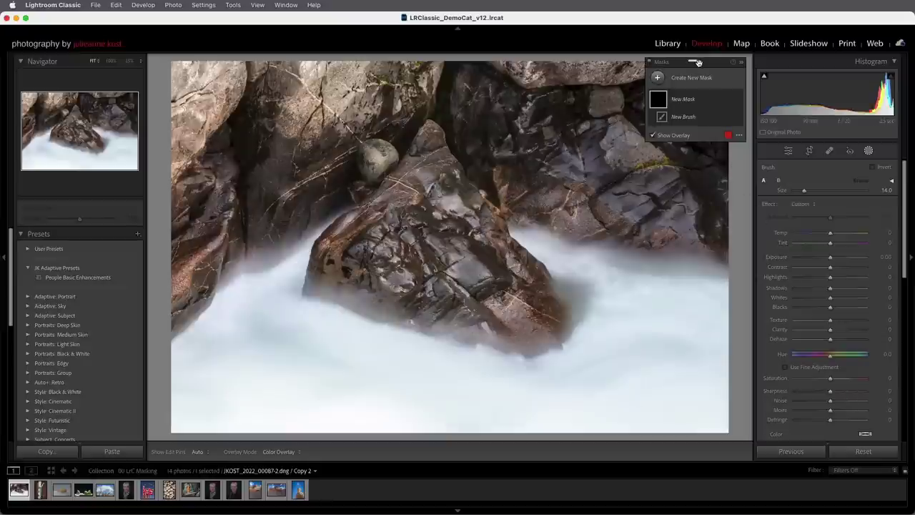
mouse_move(698, 63)
mouse_down()
mouse_move(637, 83)
mouse_move(608, 169)
mouse_move(613, 294)
mouse_move(503, 310)
mouse_move(671, 245)
mouse_move(893, 232)
mouse_move(822, 220)
mouse_move(825, 163)
mouse_move(751, 72)
mouse_move(725, 65)
mouse_up()
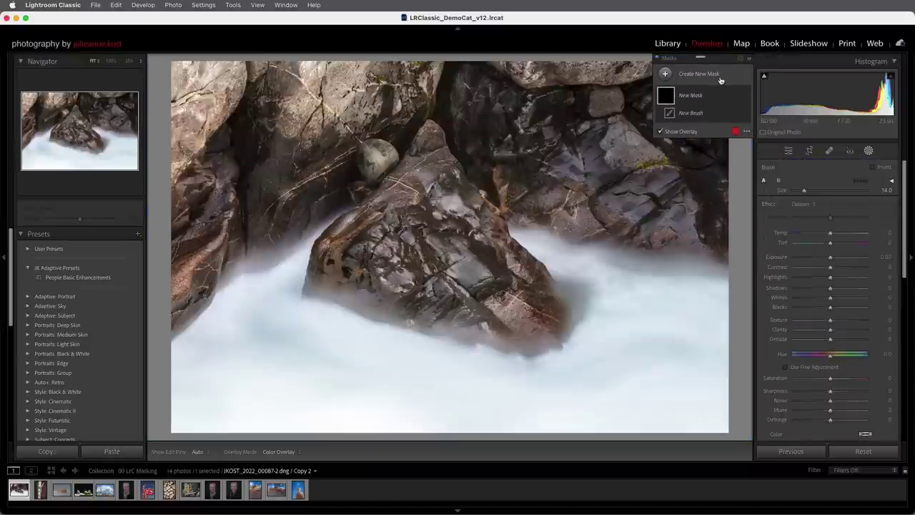
click(749, 61)
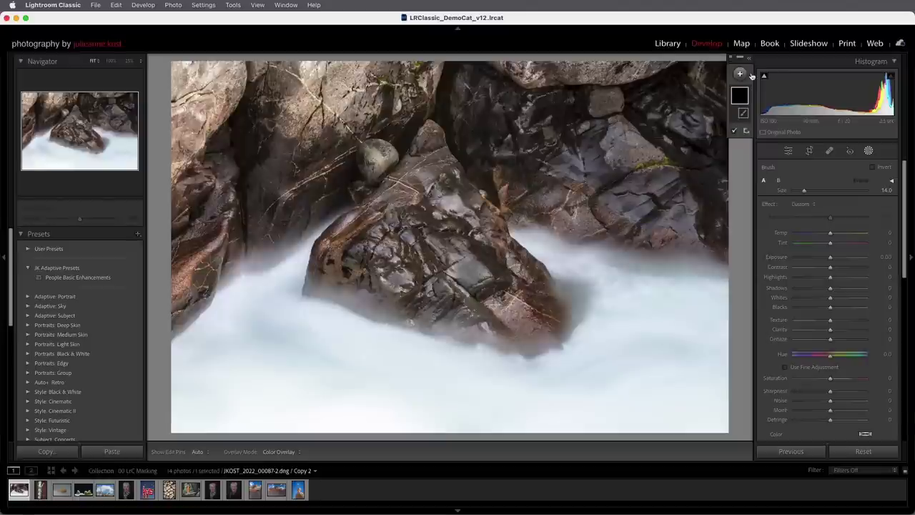
click(749, 62)
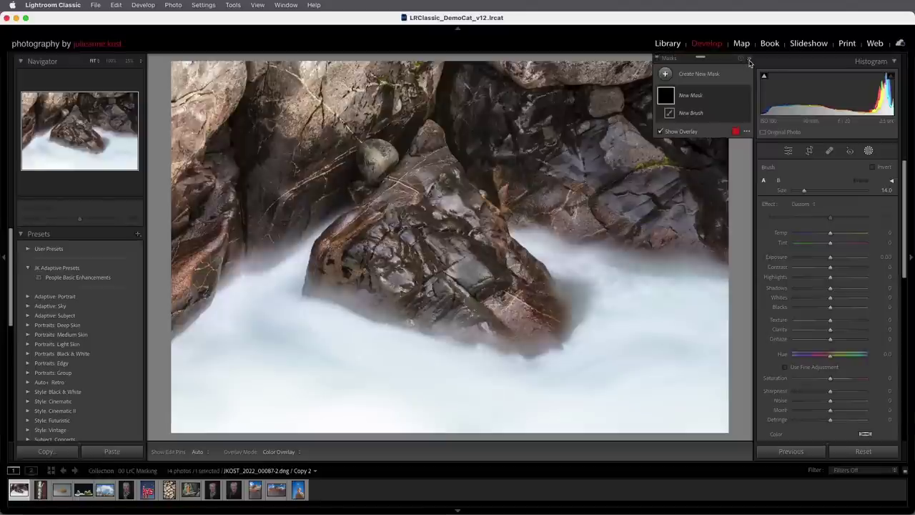
Step: Expand the brush options, set size to 25.2 and feather to 44, and lower the flow
click(891, 182)
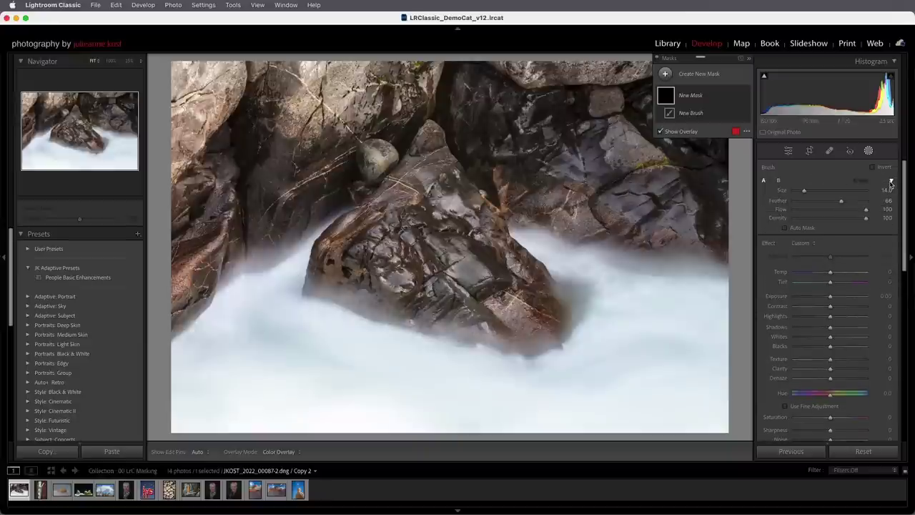
mouse_move(803, 191)
mouse_down()
mouse_move(831, 203)
mouse_move(817, 205)
mouse_move(845, 205)
mouse_move(826, 206)
mouse_move(842, 213)
mouse_move(827, 215)
mouse_up()
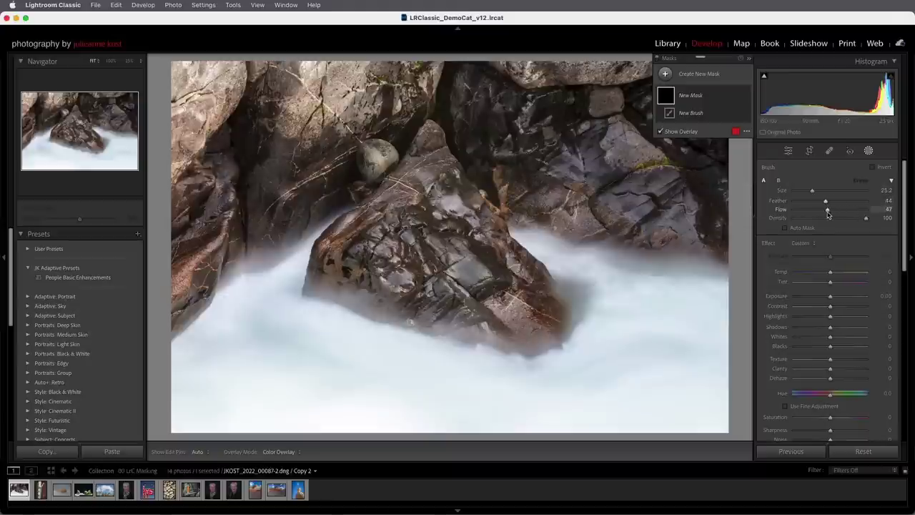
drag(828, 215, 871, 224)
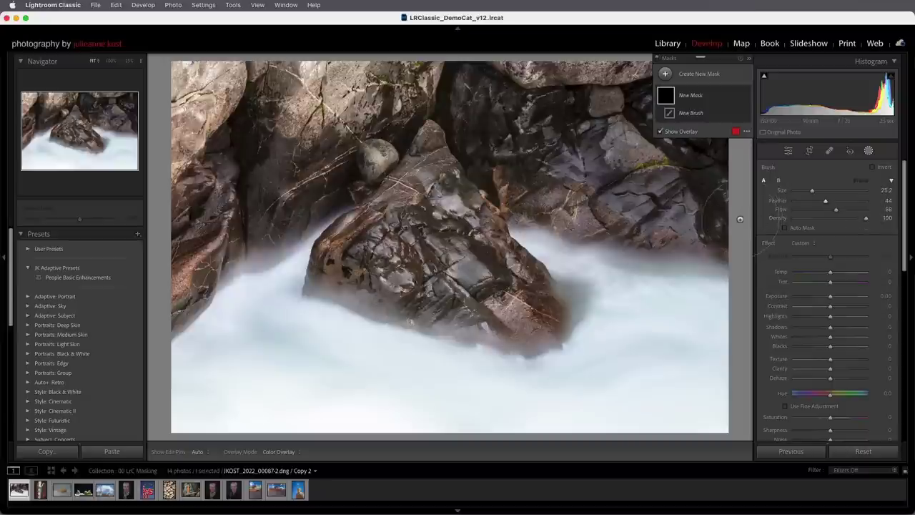
Step: Set the brush to size 12, feather 69 and flow 100, and paint the mask across the bright rocks in the photo's upper left
scroll(682, 300, down, 5)
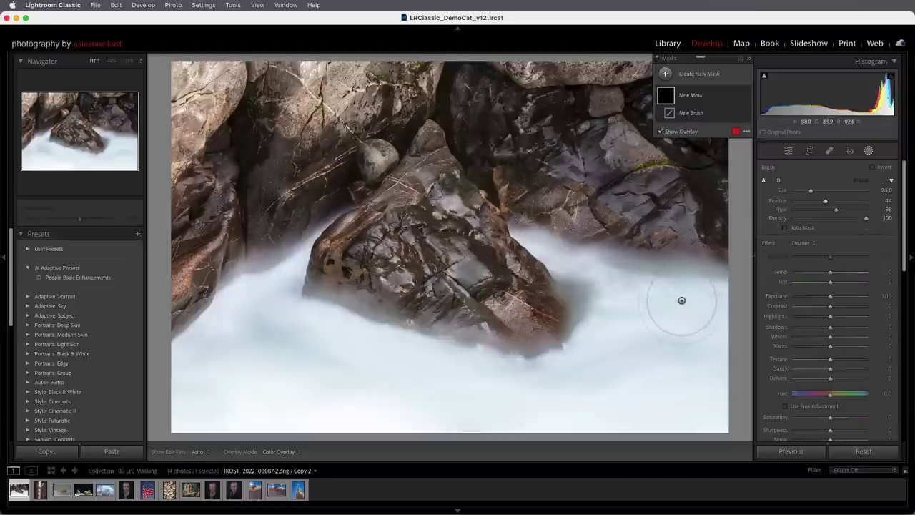
scroll(681, 300, up, 3)
scroll(681, 300, up, 4)
scroll(682, 300, down, 4)
key(bracketleft)
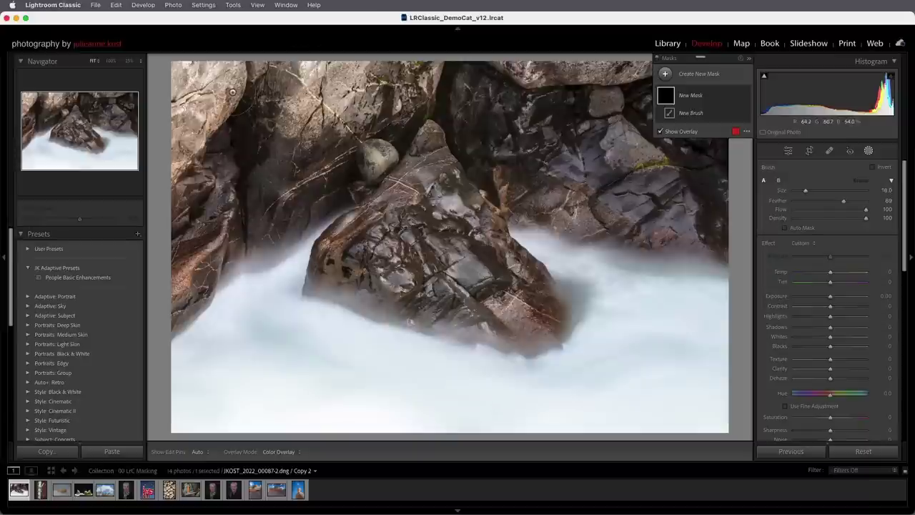
key(bracketleft)
mouse_move(209, 76)
mouse_down()
mouse_move(182, 107)
mouse_move(186, 68)
mouse_move(232, 100)
mouse_move(181, 171)
mouse_move(300, 72)
mouse_move(293, 107)
mouse_move(321, 121)
mouse_move(363, 64)
mouse_move(354, 122)
mouse_move(378, 68)
mouse_move(411, 107)
mouse_move(447, 108)
mouse_move(459, 68)
mouse_up()
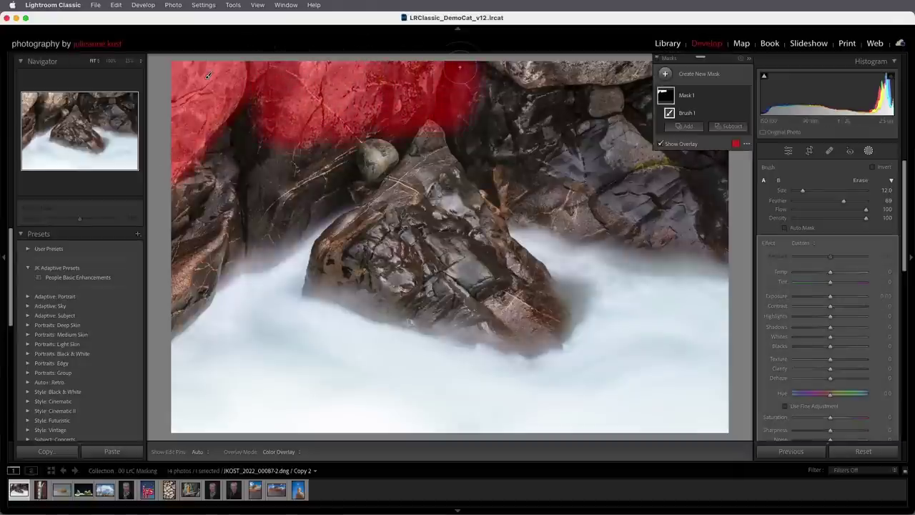
Step: Try other overlay colours for the mask and choose the bright green custom colour
click(735, 144)
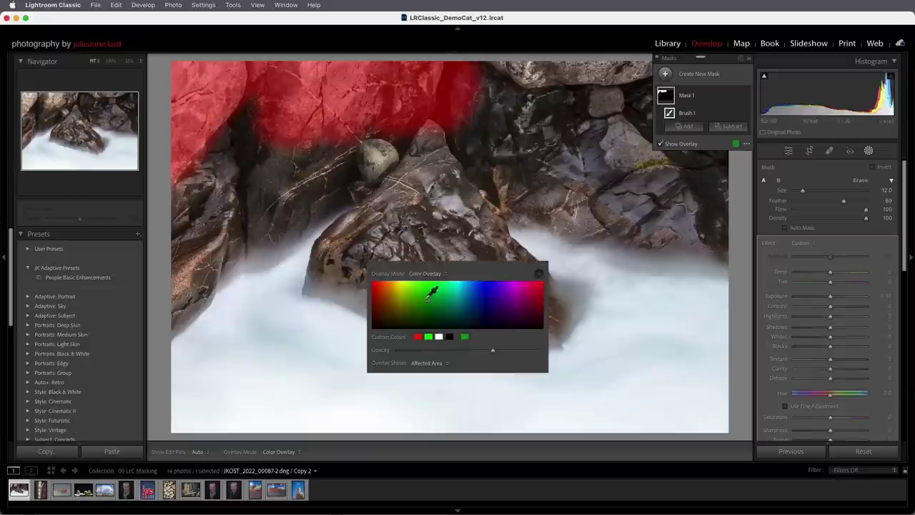
click(409, 296)
click(467, 292)
click(418, 336)
click(428, 336)
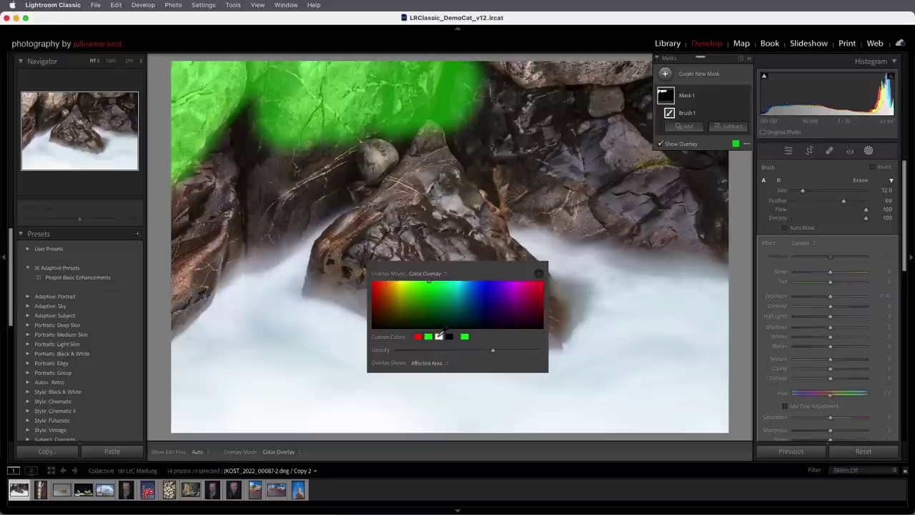
Step: Lower the mask overlay's opacity, keep it showing the affected area, and set its colour to red
drag(486, 353, 462, 351)
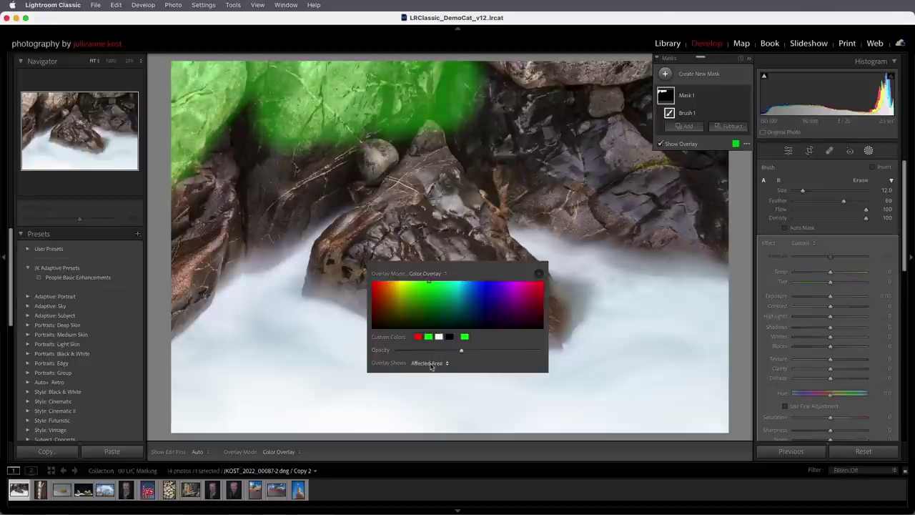
click(432, 363)
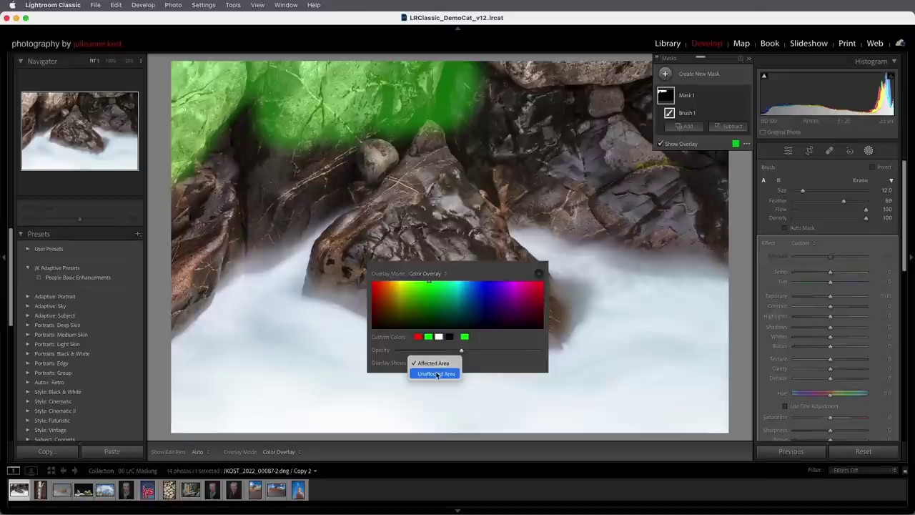
click(438, 363)
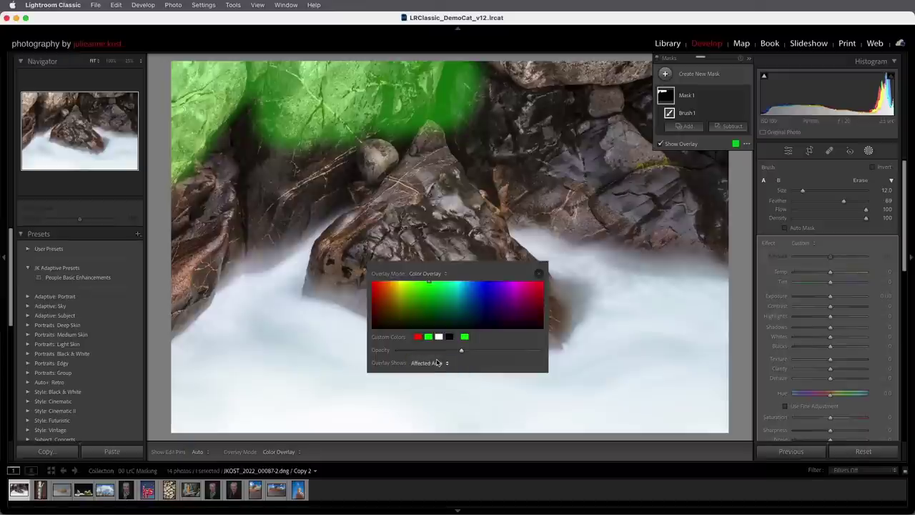
click(440, 277)
click(492, 275)
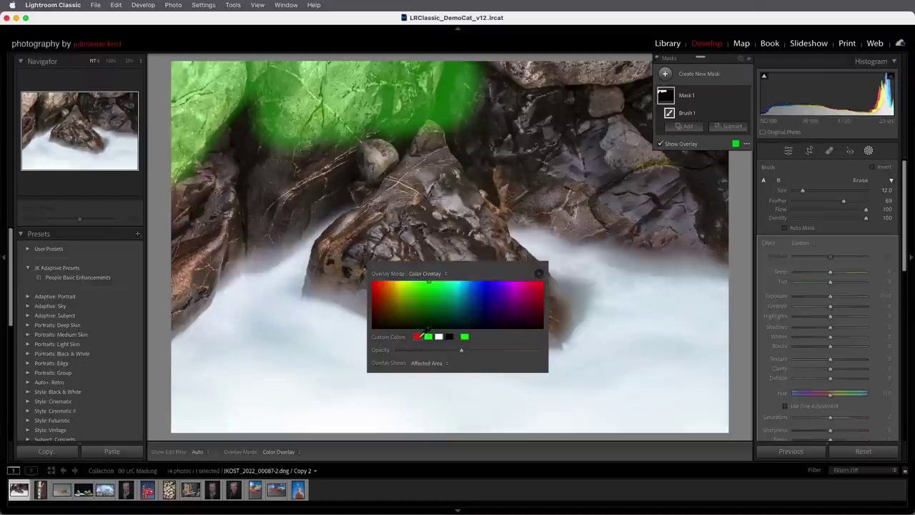
click(419, 337)
click(539, 273)
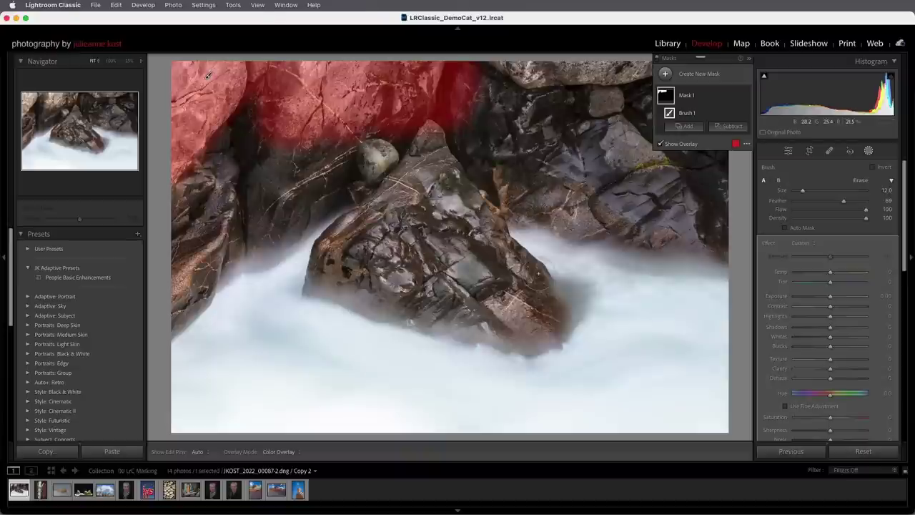
Step: Set the mask's exposure to -1.52 and check the darkened rocks with and without the overlay
drag(830, 298, 817, 301)
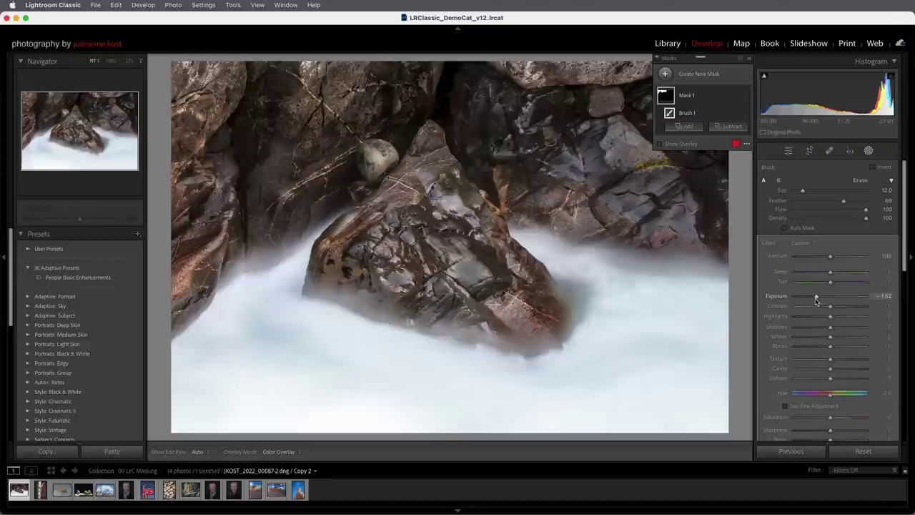
key(o)
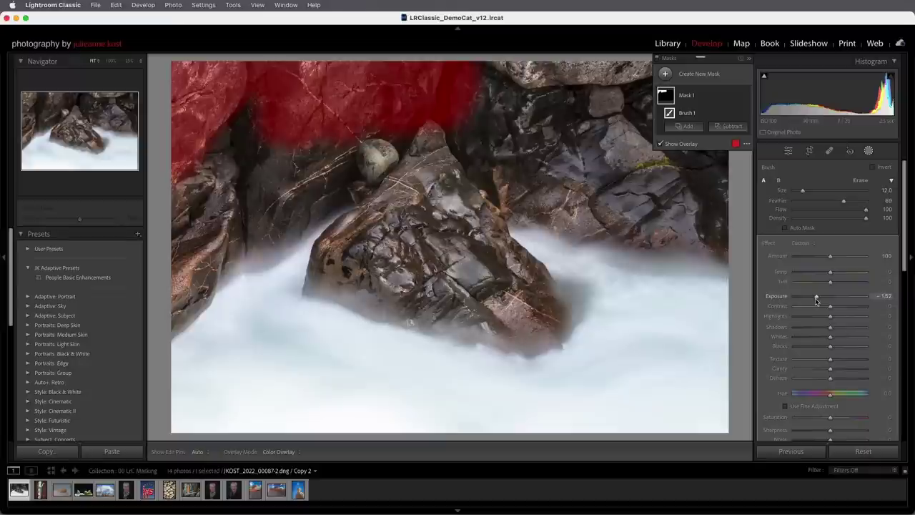
key(o)
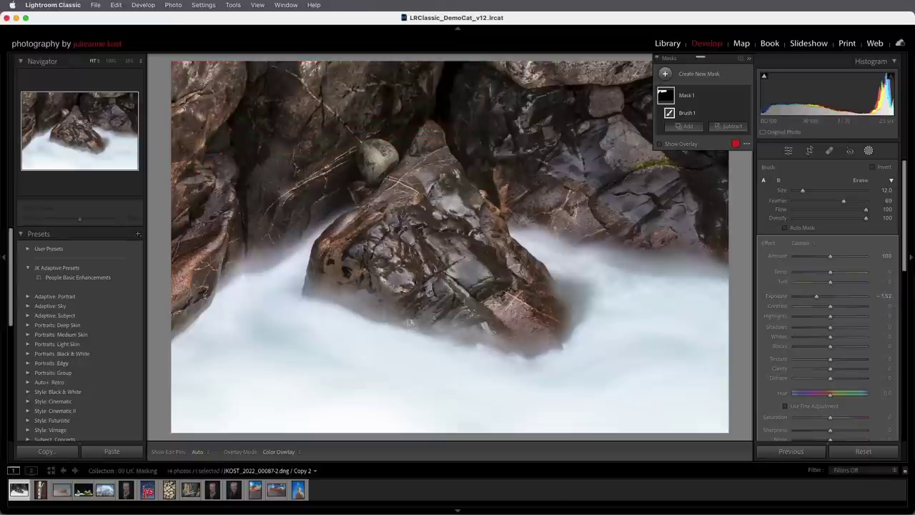
Step: Toggle the mask overlay to compare the painted area with the darkened photo, leaving the overlay shown
click(661, 145)
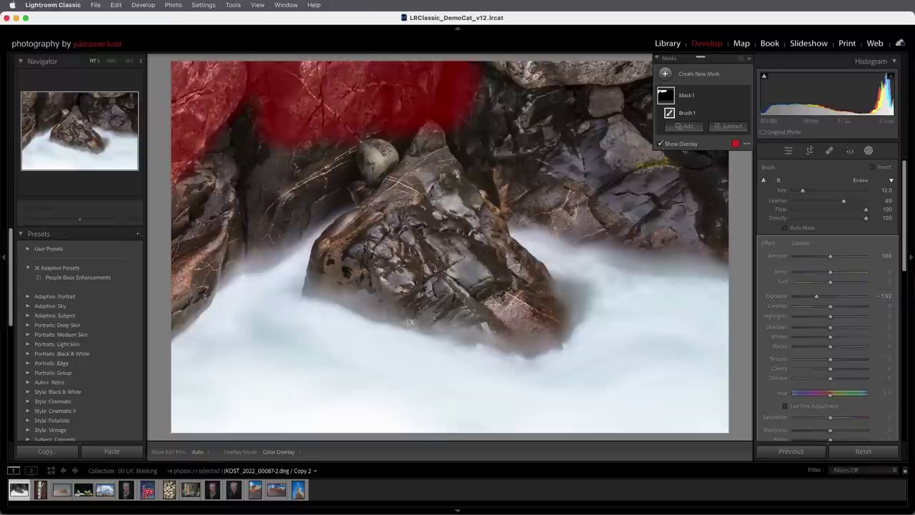
click(660, 145)
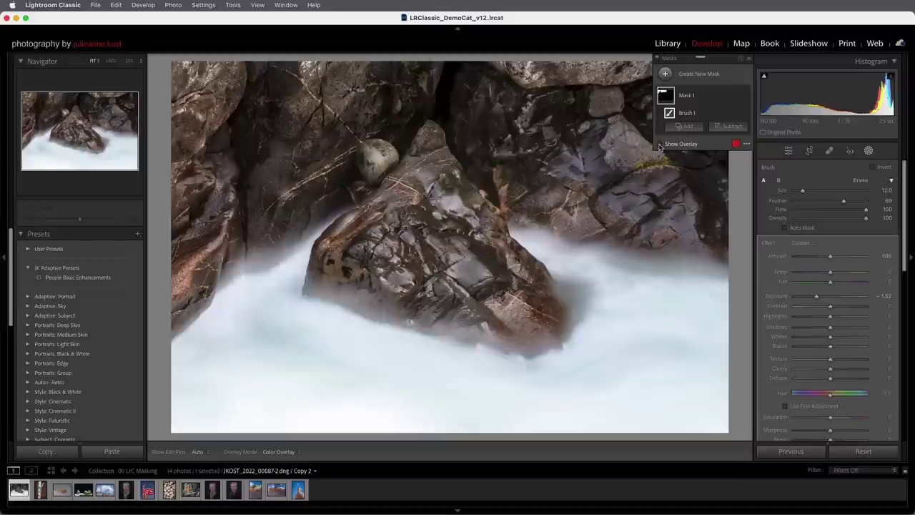
click(661, 145)
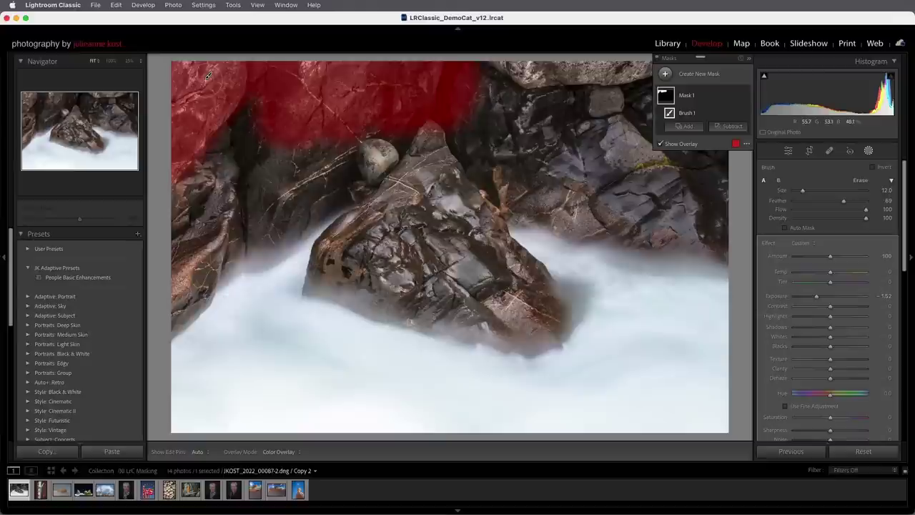
key(o)
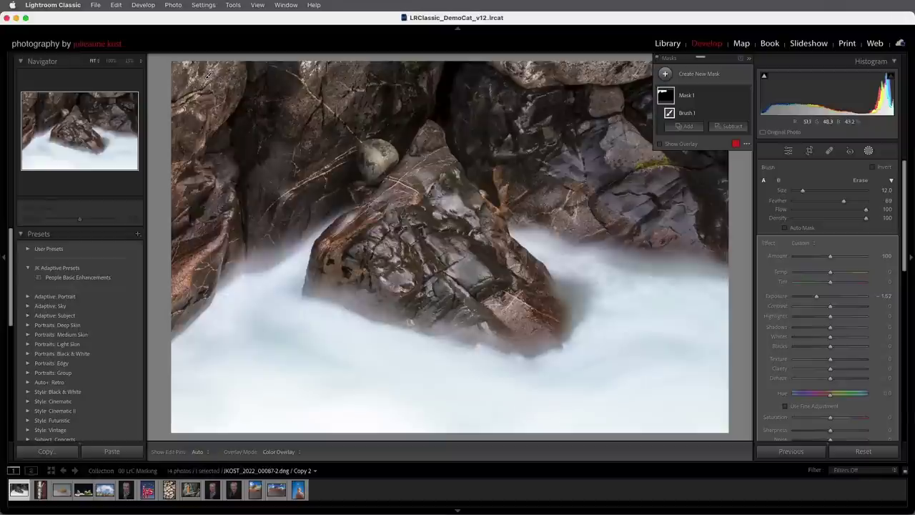
key(o)
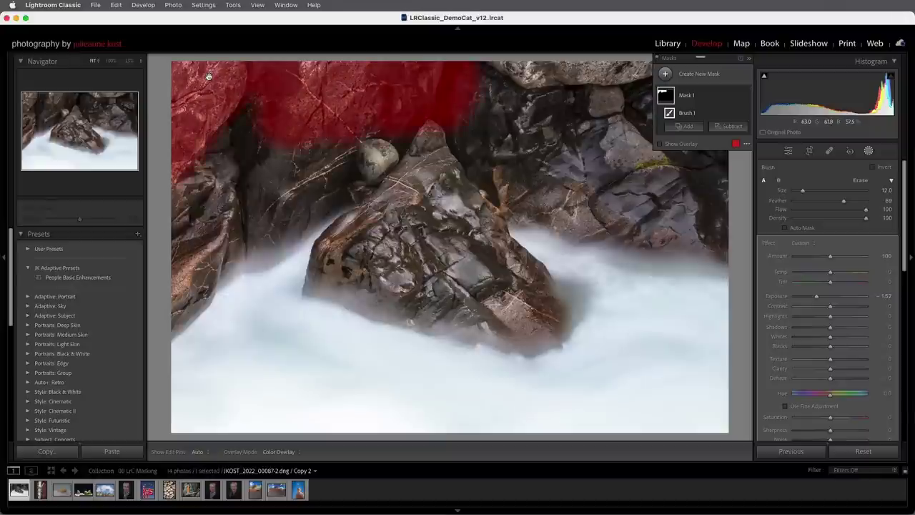
key(o)
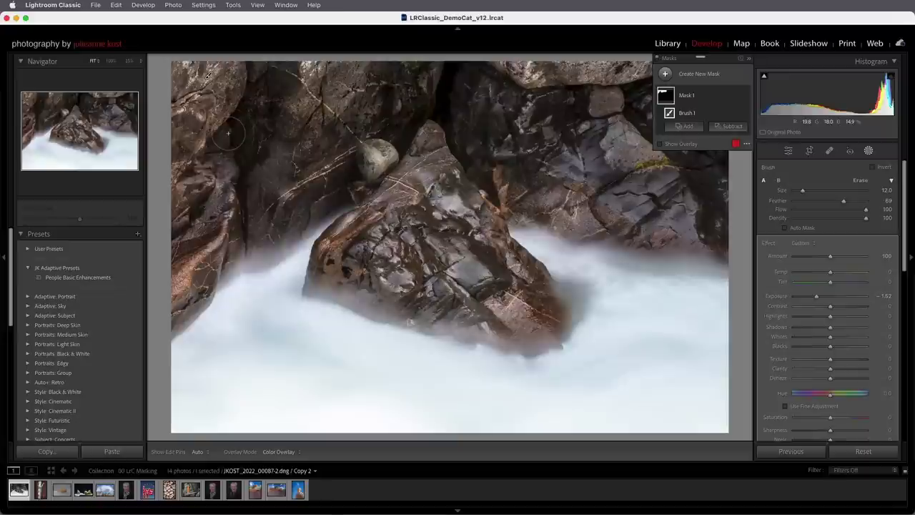
key(o)
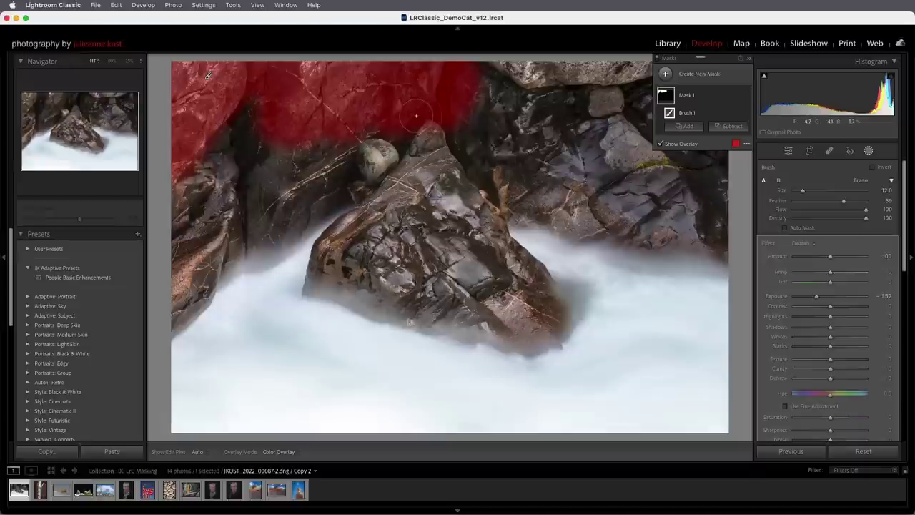
Step: Erase the mask spill from the dark gap beyond the upper-left rocks, using an eraser of size 11
click(858, 180)
scroll(465, 101, up, 4)
key(h)
mouse_move(464, 96)
mouse_down()
mouse_move(466, 84)
mouse_move(433, 84)
mouse_move(423, 117)
mouse_move(434, 125)
mouse_up()
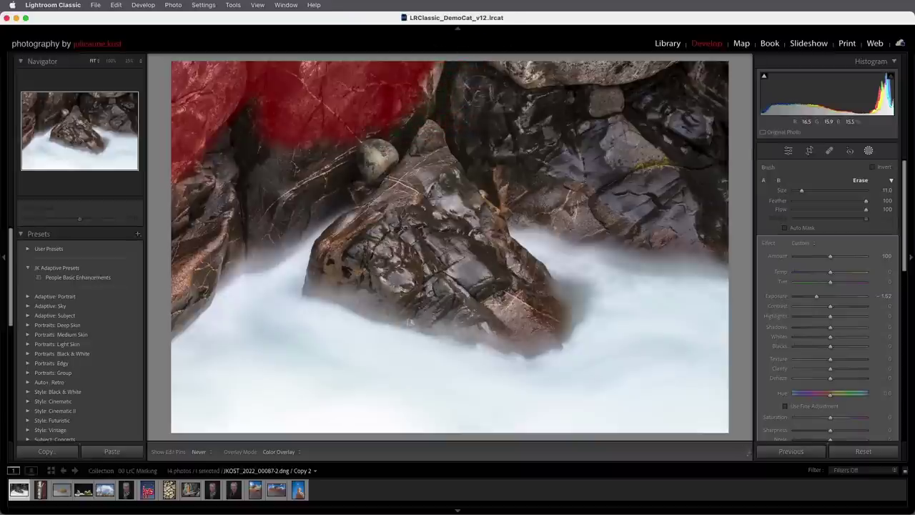
key(h)
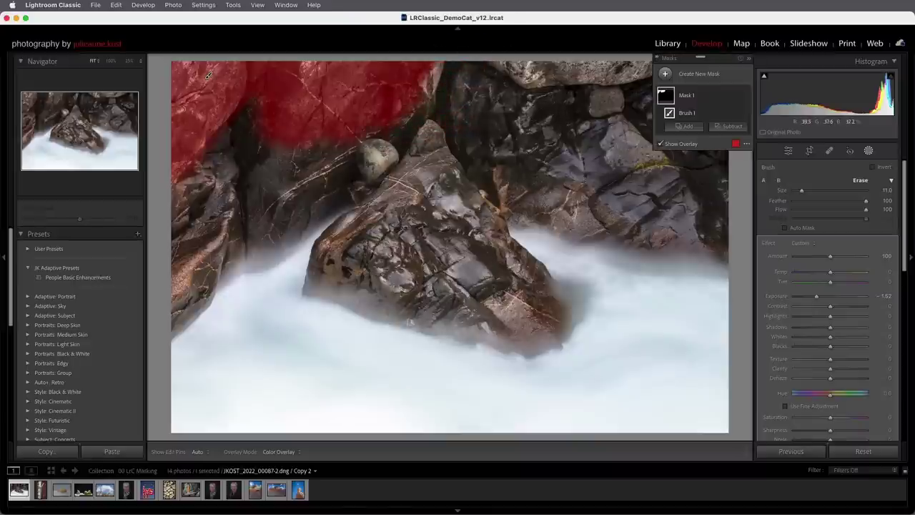
Step: Switch back to brush A and move the Masks panel down over the water, clear of the upper rocks
click(764, 181)
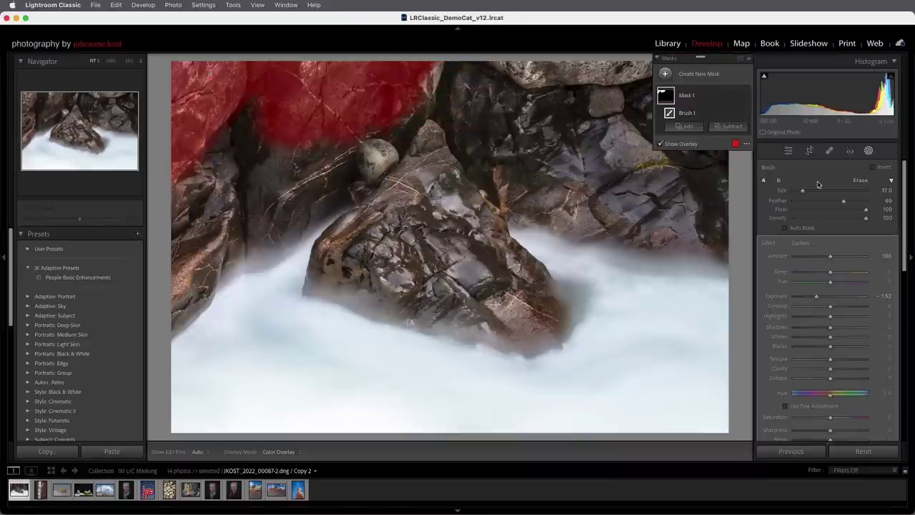
key(alt)
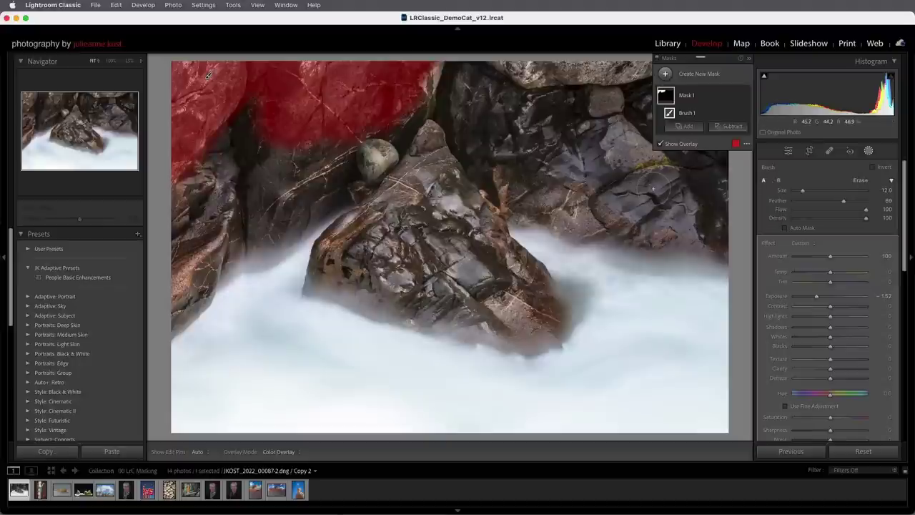
drag(688, 59, 657, 256)
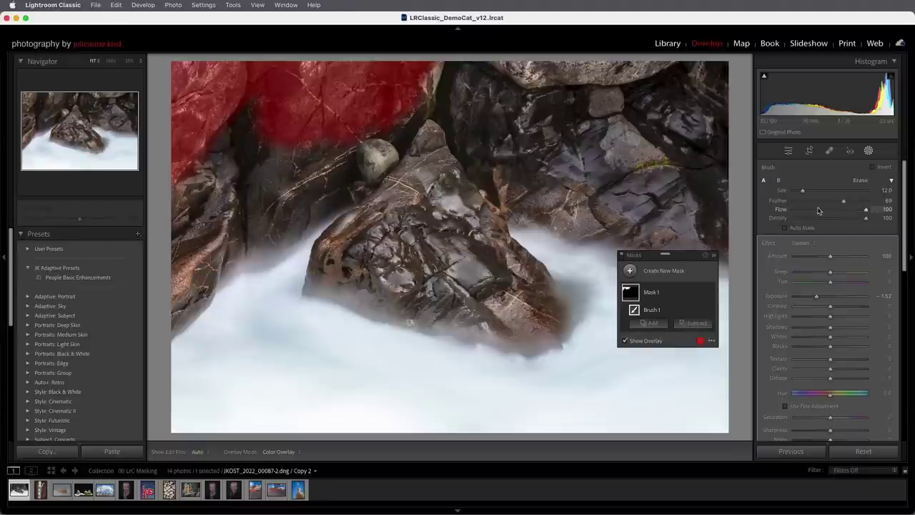
Step: Set brush size 10 and flow 40, paint the light rock at the photo's upper edge into the mask, and reduce the brush size
key(bracketleft)
key(h)
mouse_move(558, 70)
mouse_down()
mouse_move(569, 51)
mouse_move(666, 49)
mouse_move(505, 65)
mouse_up()
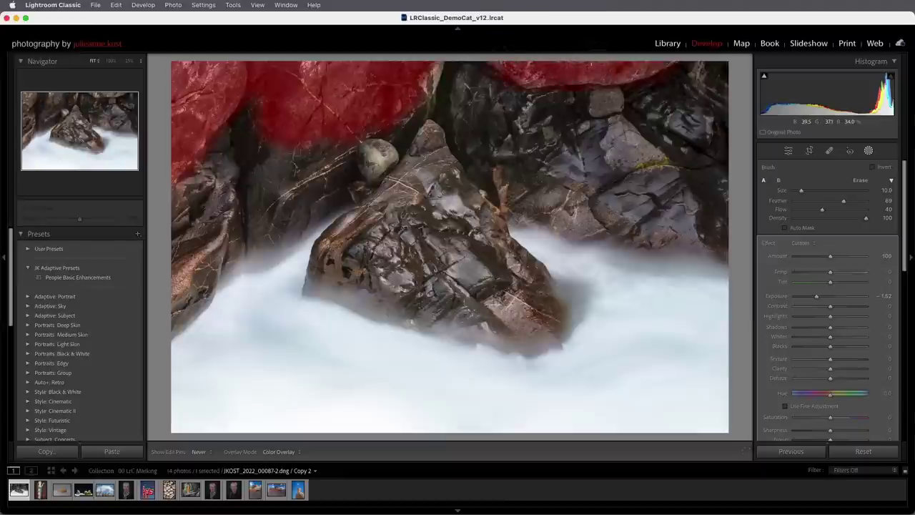
key(bracketleft)
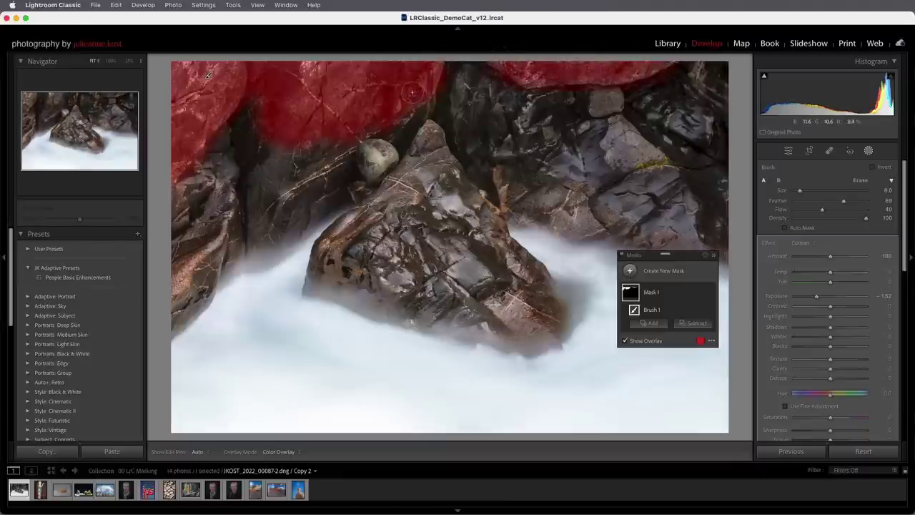
Step: Set the eraser's flow to 38 and toggle the edit pins off and back on
key(alt)
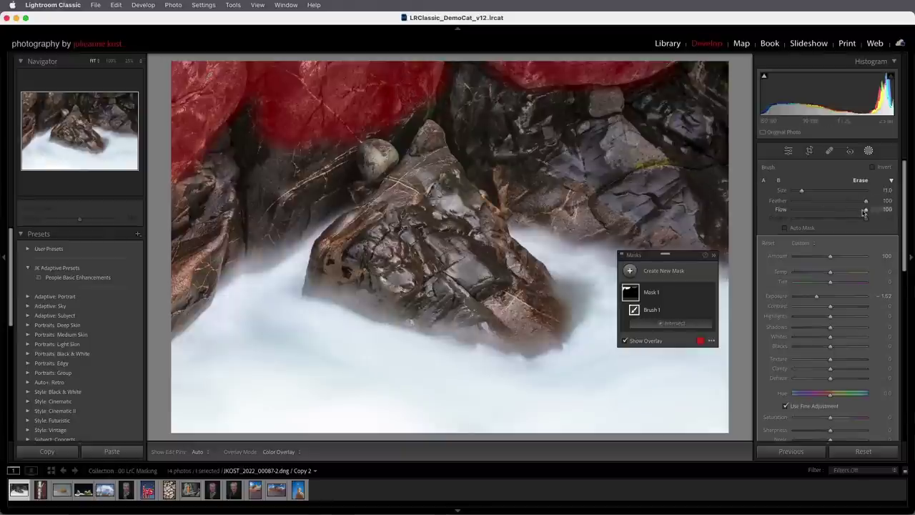
drag(866, 212, 820, 212)
key(h)
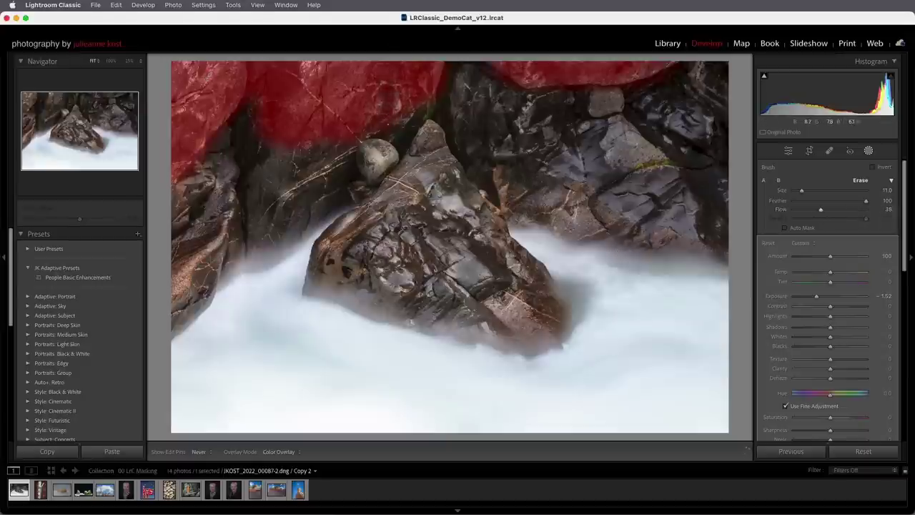
key(h)
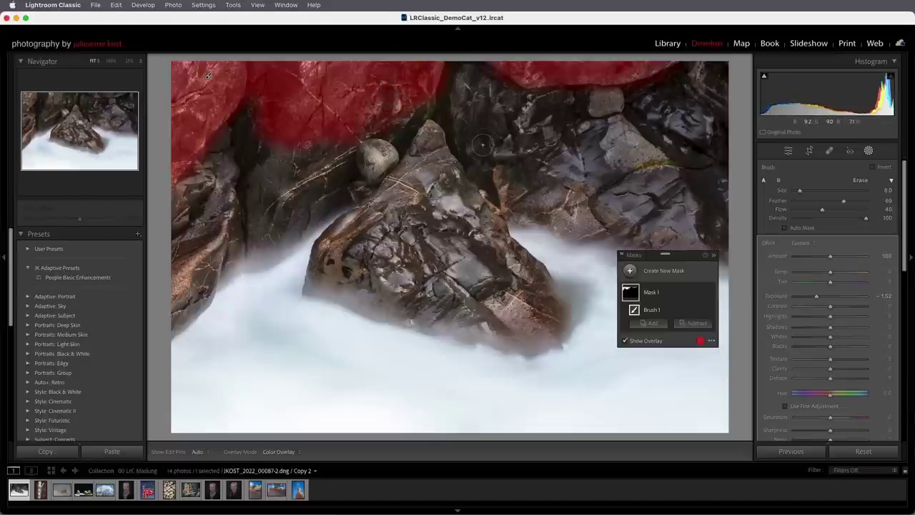
Step: Hide the mask overlay and toggle Mask 1's visibility to compare the rocks with and without darkening
key(o)
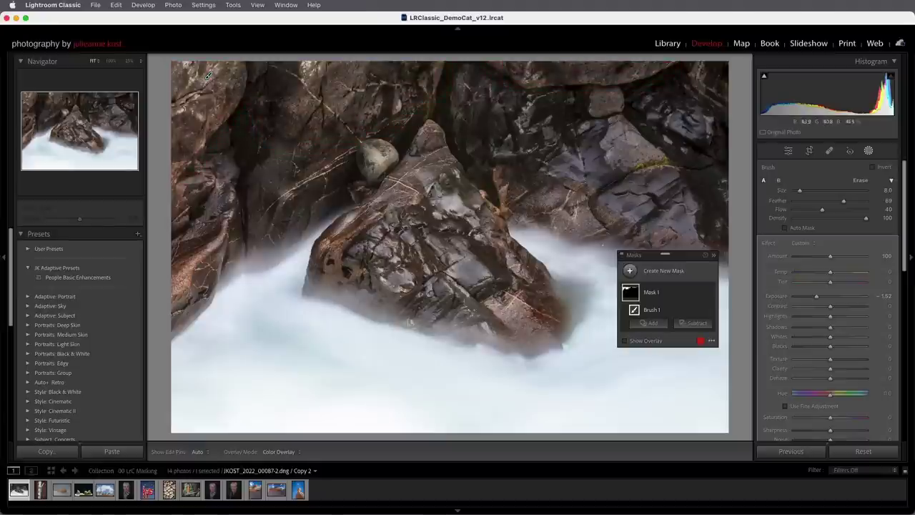
click(710, 293)
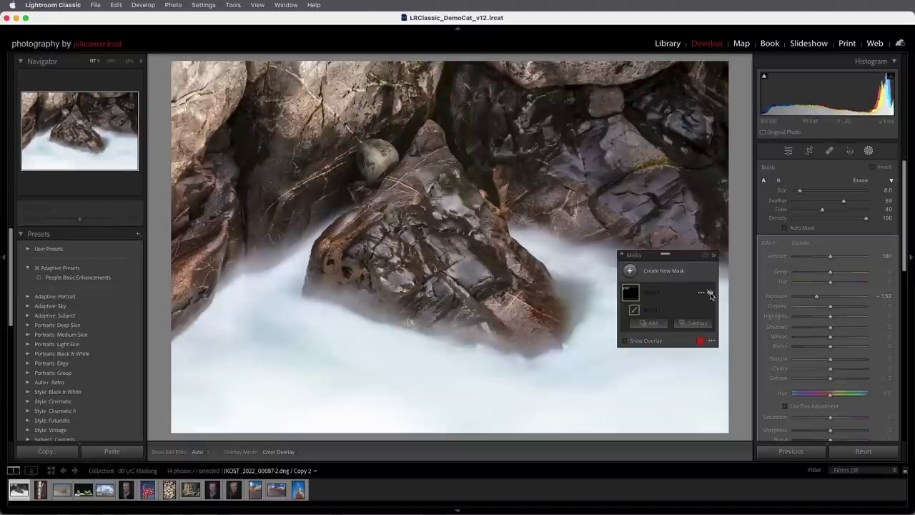
click(710, 293)
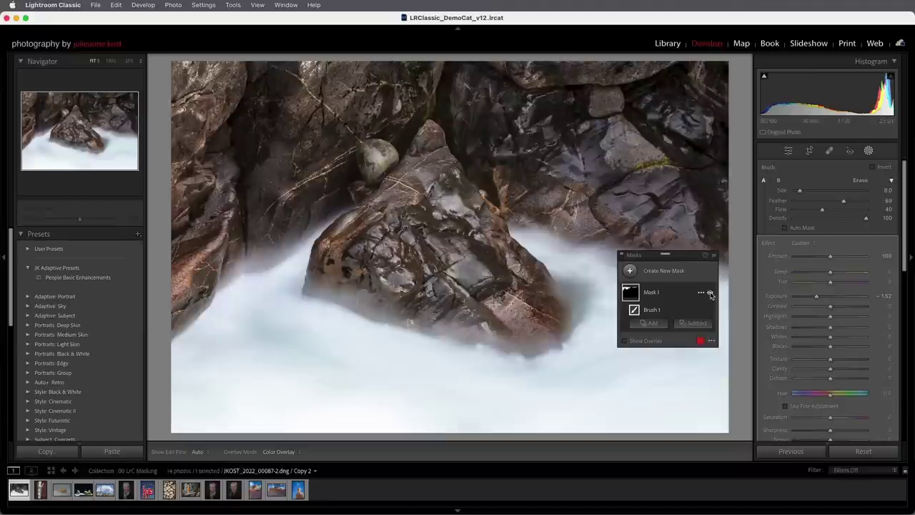
Step: Review the available overlay modes in the overlay color settings and the overlay options, keeping Color Overlay
click(701, 341)
click(444, 275)
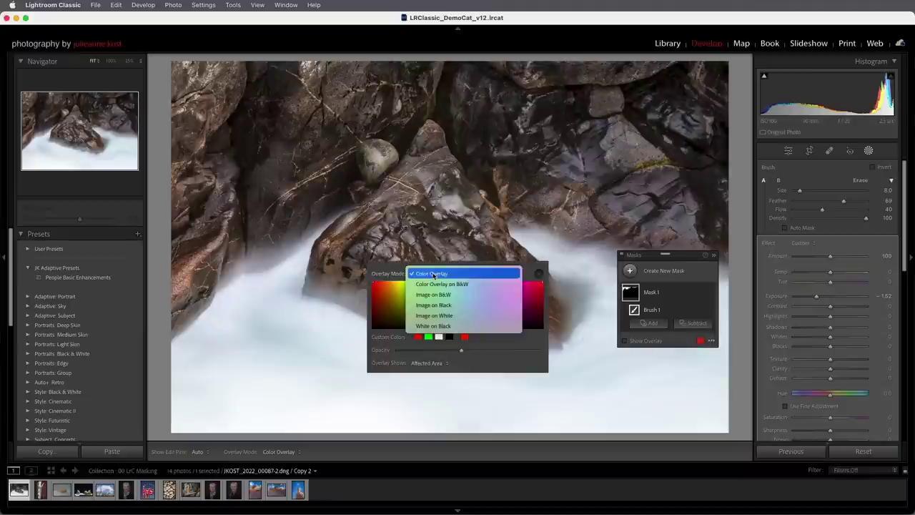
click(485, 276)
click(539, 274)
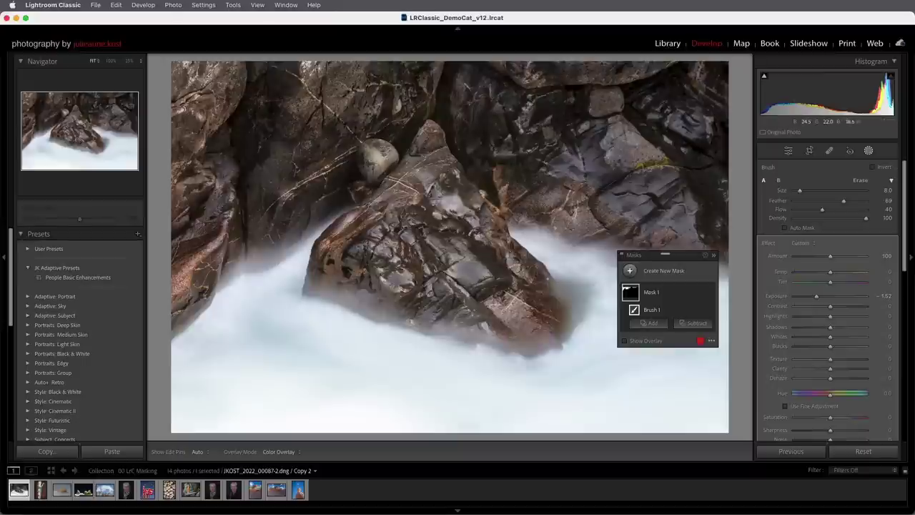
click(713, 342)
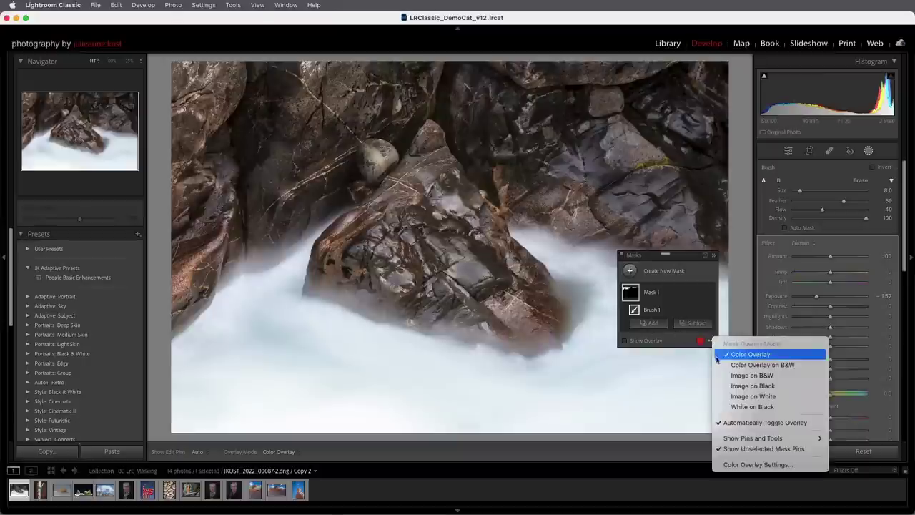
click(629, 392)
Step: View the painted mask in White on Black overlay mode and switch the overlay mode back to Color Overlay
click(291, 454)
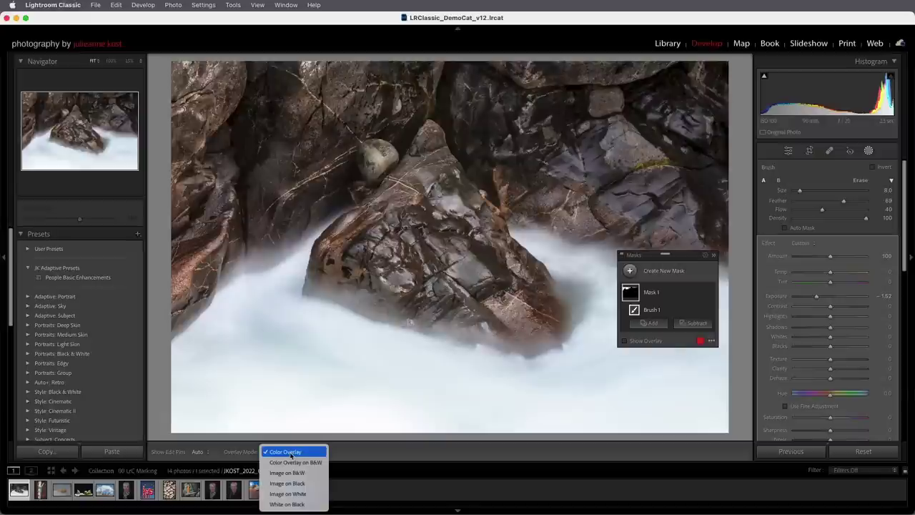
click(287, 504)
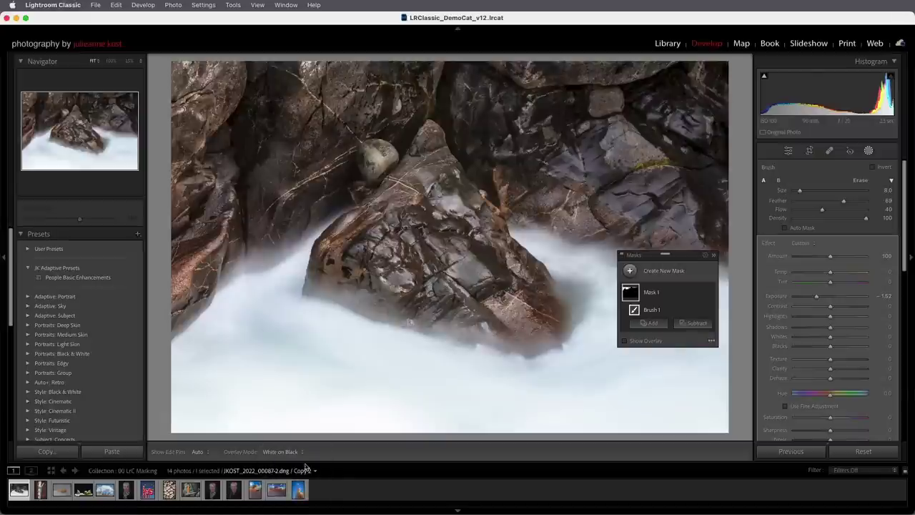
key(o)
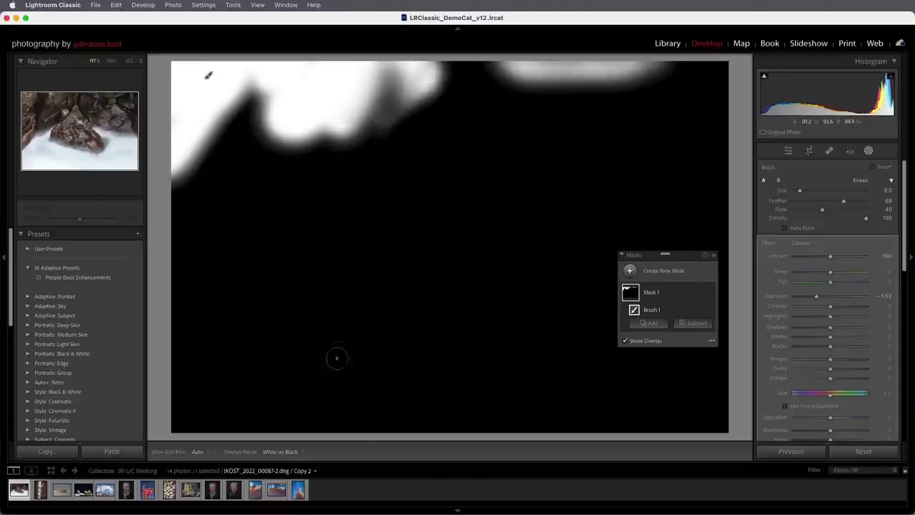
click(293, 452)
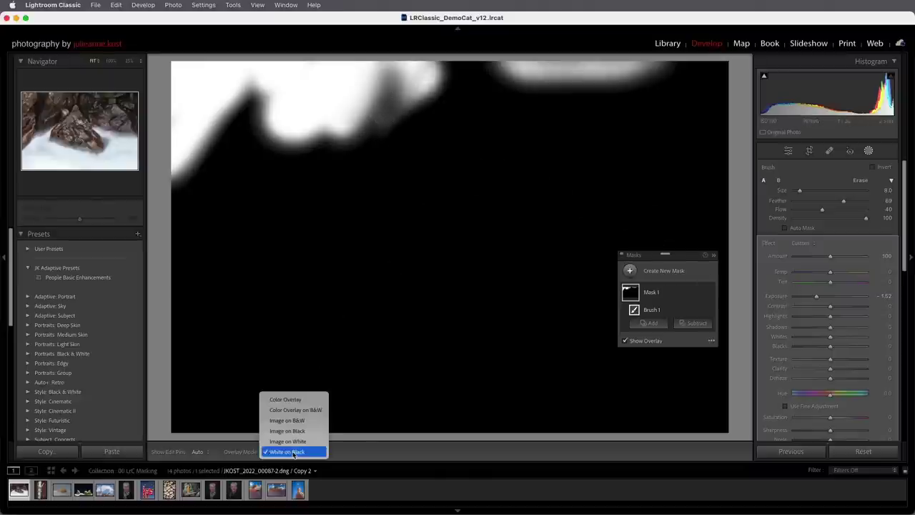
click(298, 399)
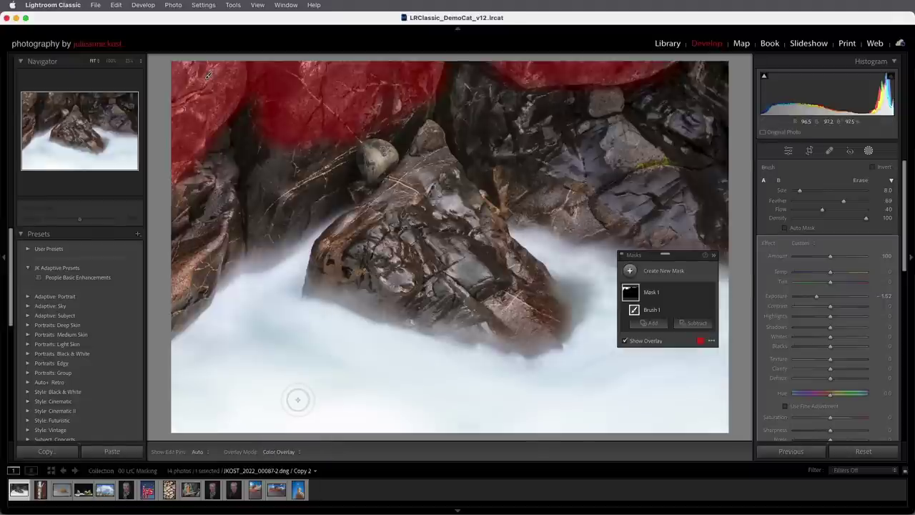
Step: Cycle through all the mask overlay modes until Color Overlay is active again
key(alt)
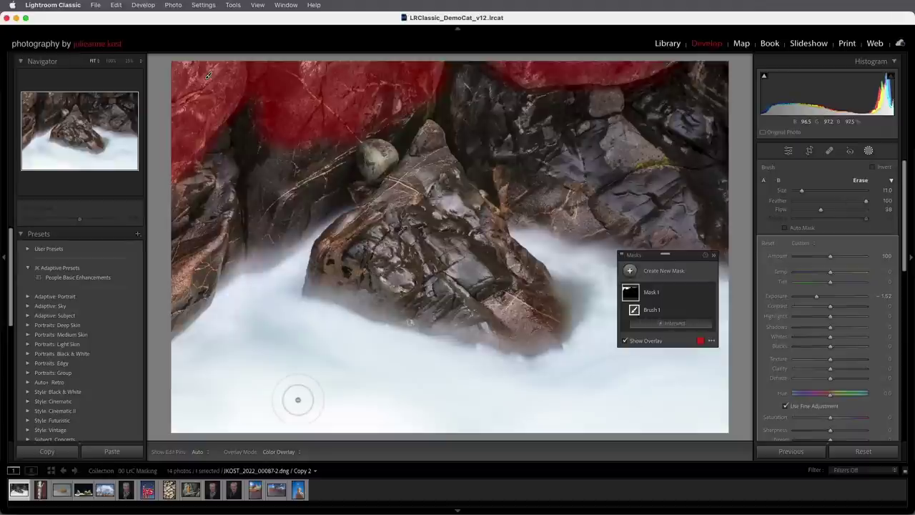
key(alt+o)
key(alt+o)
key(alt+o)
key(alt+o)
key(alt+o)
key(alt+o)
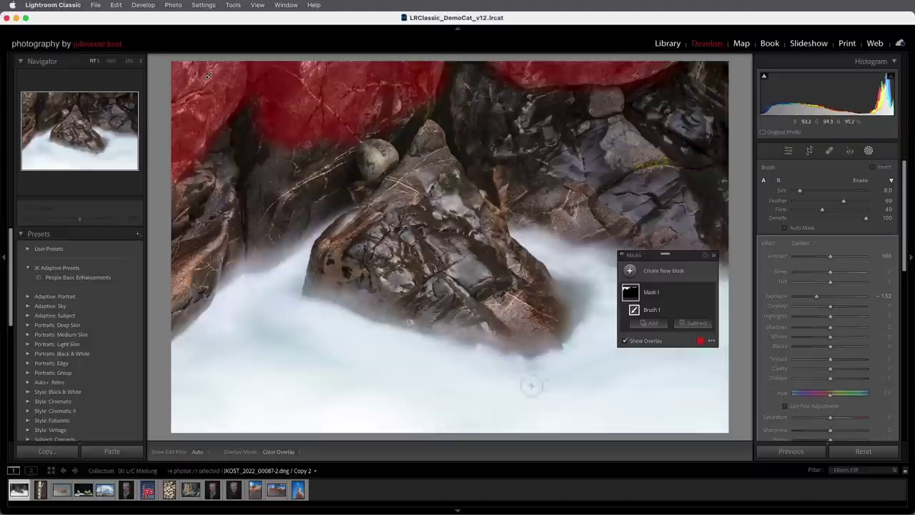
Step: Check the overlay color settings, cycle through the overlay colors back to red, and hide the overlay
click(700, 343)
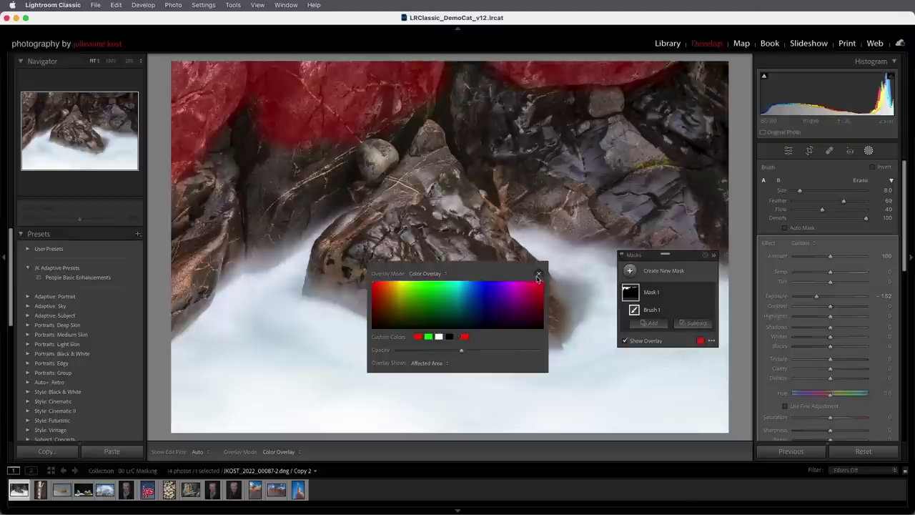
click(539, 273)
key(shift+o)
key(shift+o)
key(shift+o)
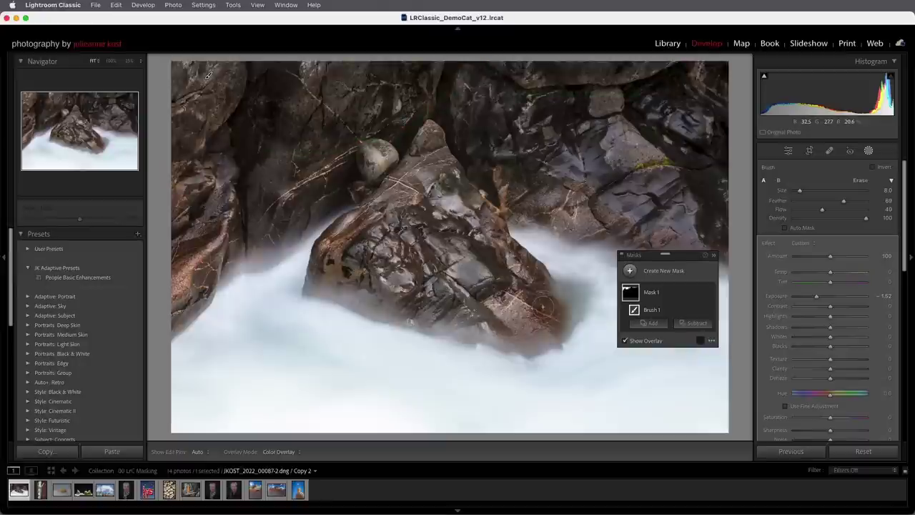
key(shift+o)
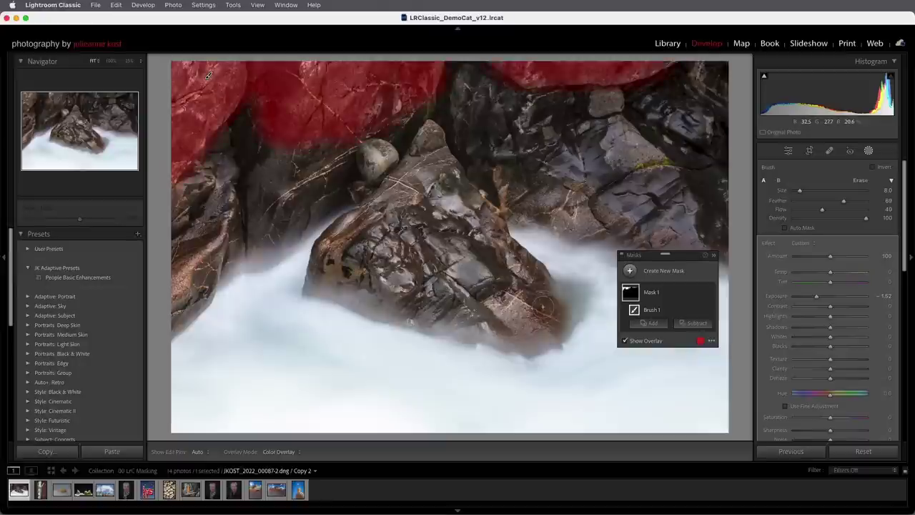
key(o)
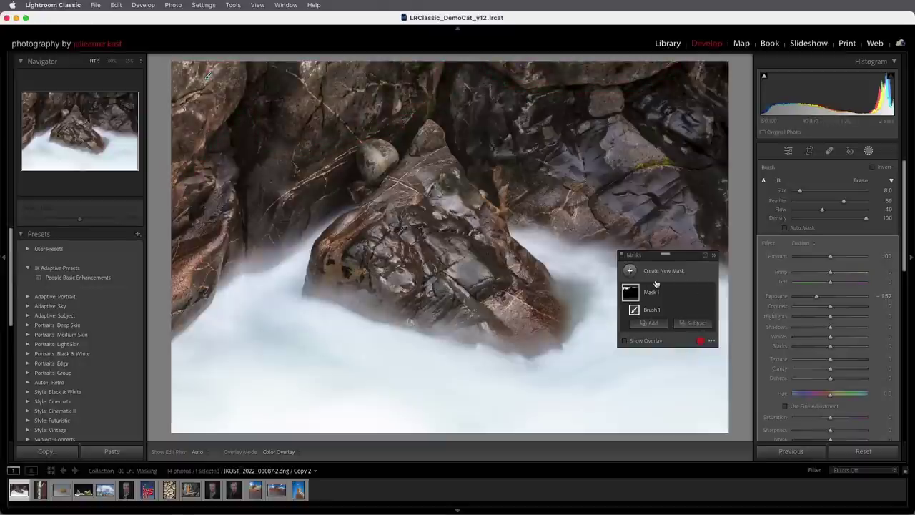
Step: Move the Masks panel up over the rocks in the photo's upper-right corner
drag(665, 255, 692, 63)
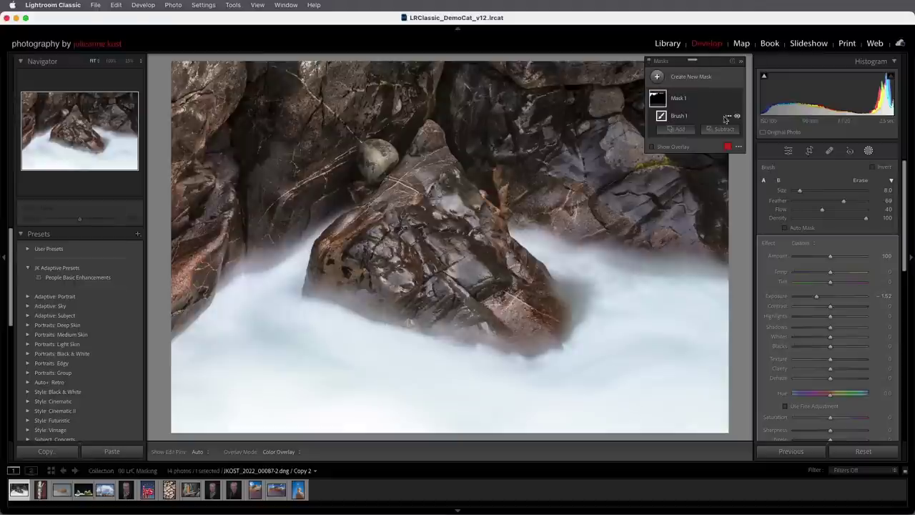
click(778, 181)
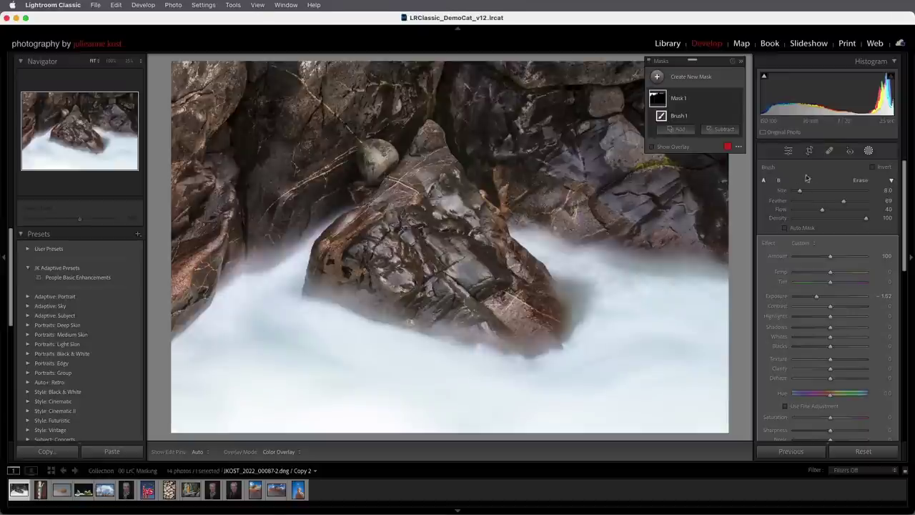
Step: Toggle inversion of the brush mask to compare both versions, leaving it uninverted
click(872, 167)
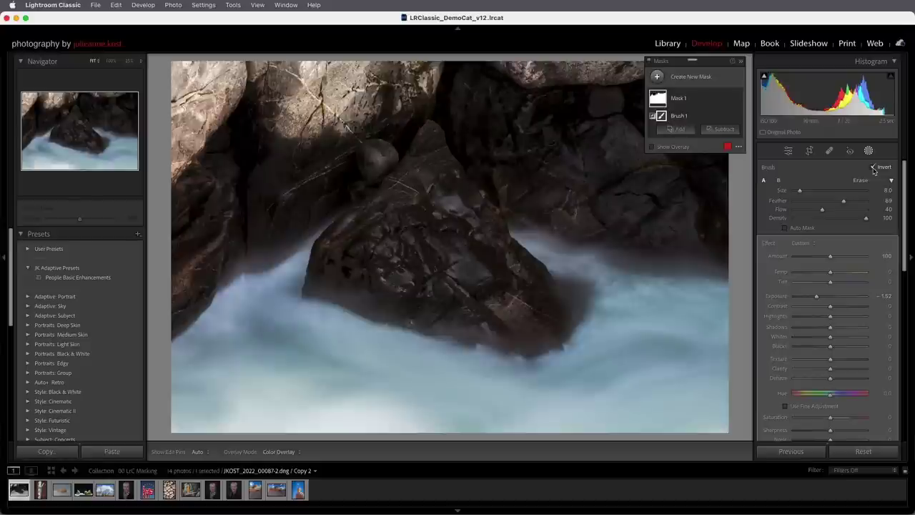
click(873, 168)
click(873, 168)
click(873, 168)
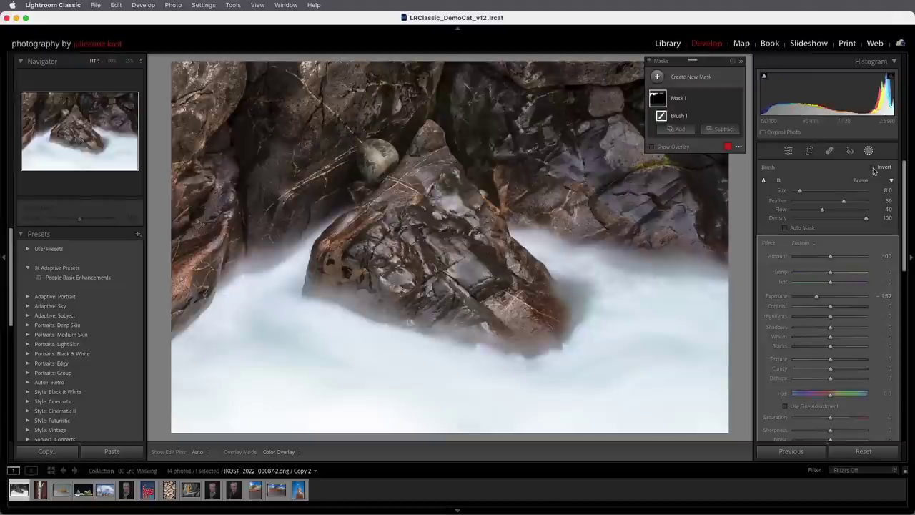
Step: Review the masking keyboard shortcuts in the help window and the options available for Mask 1
click(733, 64)
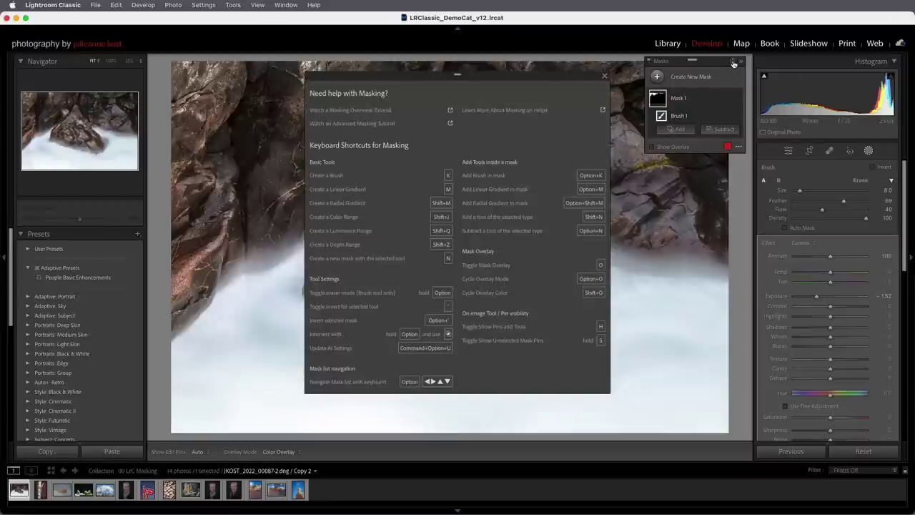
click(604, 78)
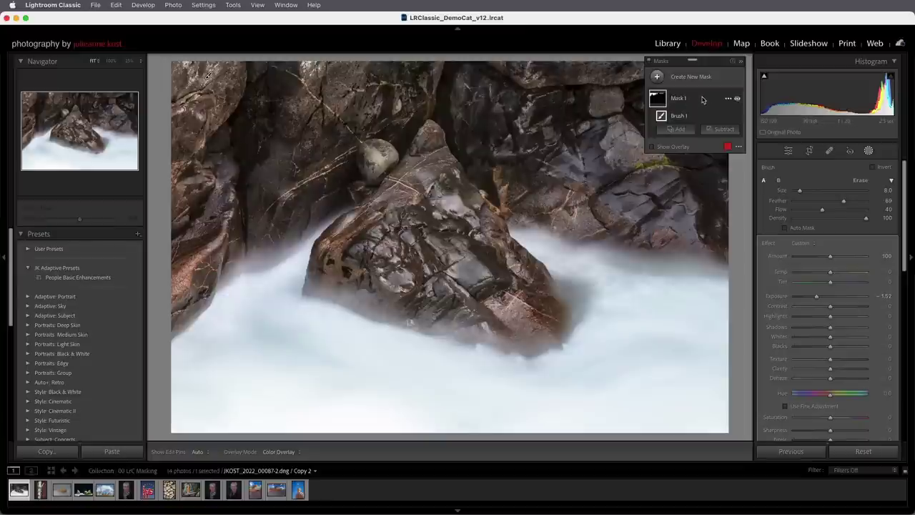
click(729, 99)
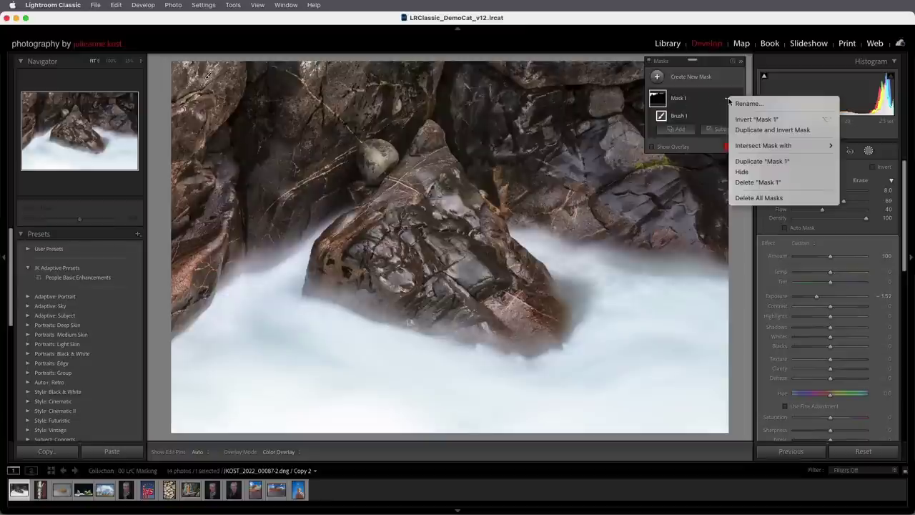
click(717, 102)
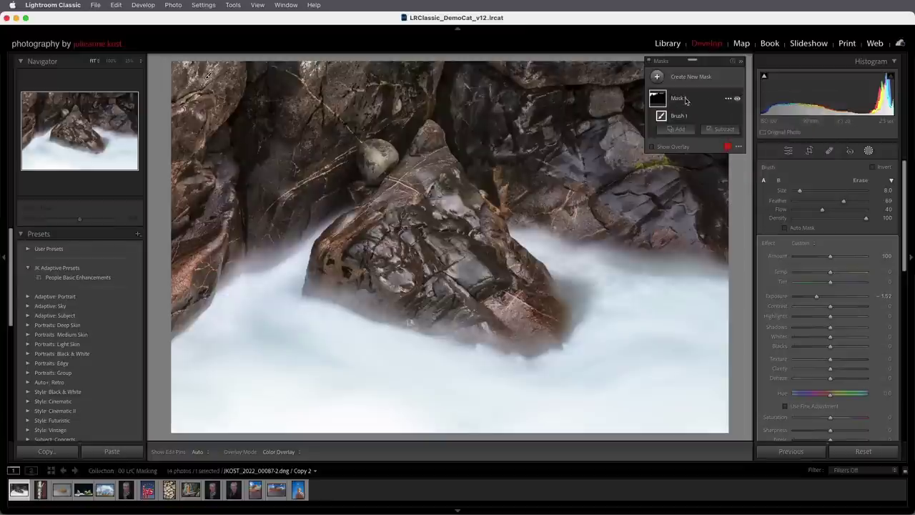
Step: Rename Mask 1 as "Darken top rocks"
double_click(681, 102)
key(BackSpace)
text(Darken top rocks)
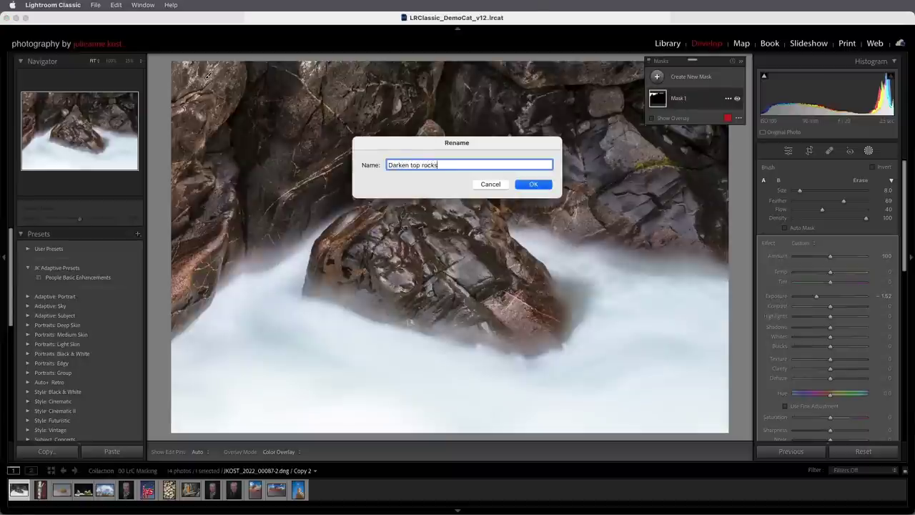
key(Return)
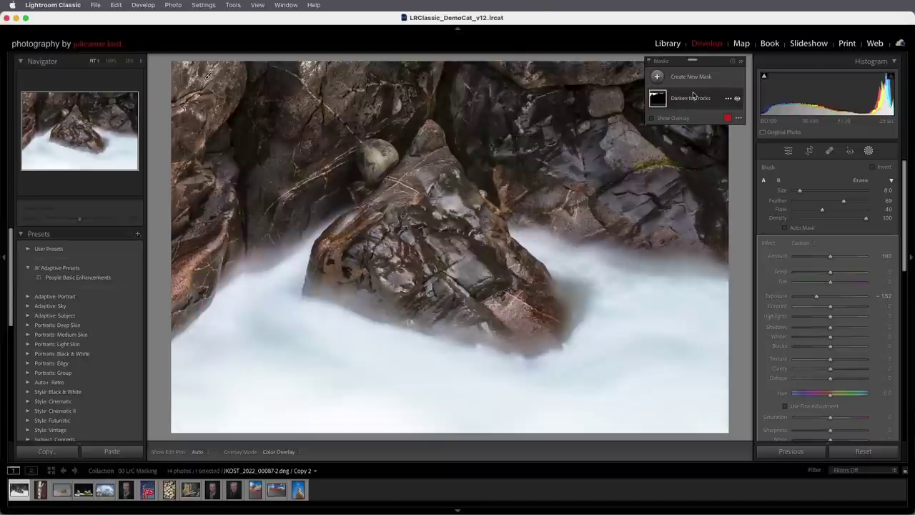
Step: Toggle the "Darken top rocks" mask off and on to compare, and expand it to list its brush component
click(738, 99)
click(737, 100)
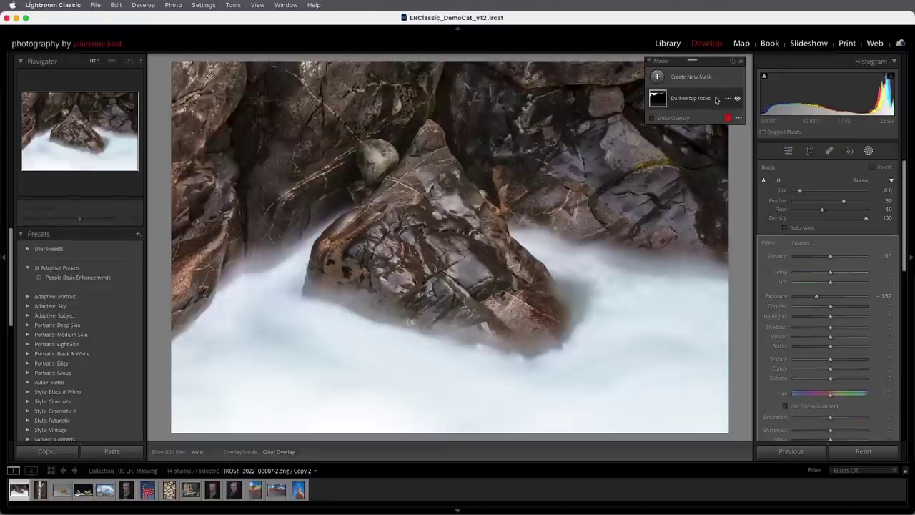
click(717, 102)
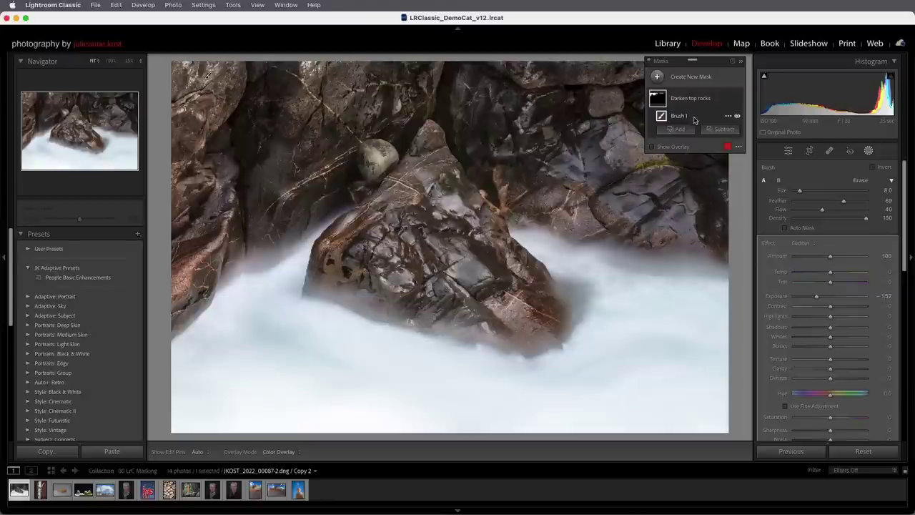
Step: Examine the invert, intersect, duplicate and delete options of the "Darken top rocks" mask without applying any
click(728, 99)
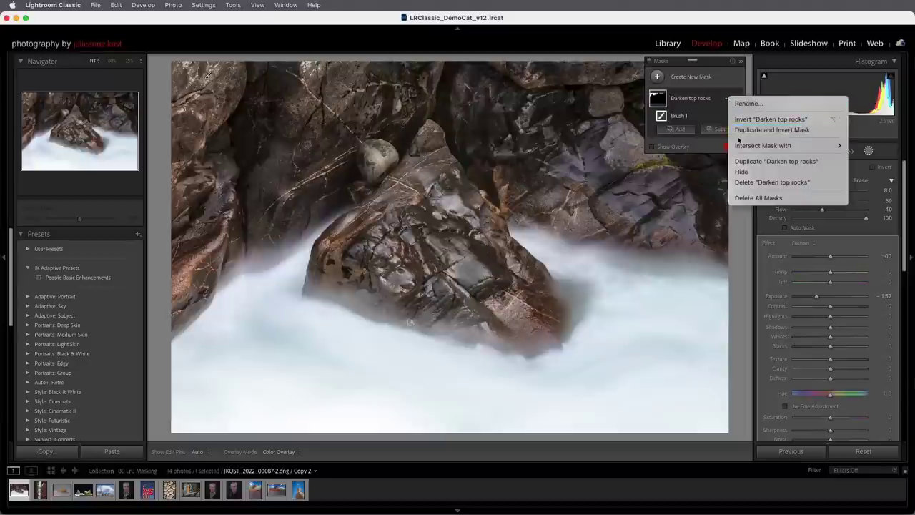
mouse_move(740, 146)
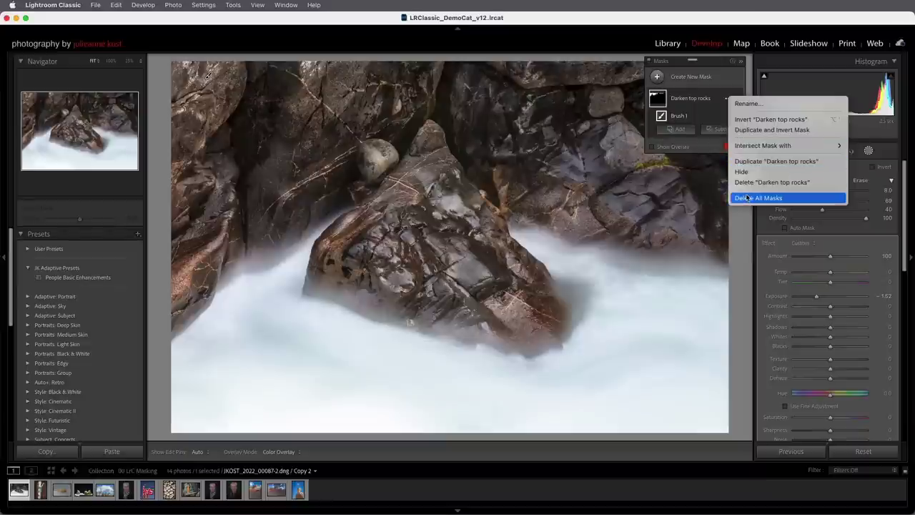
click(720, 103)
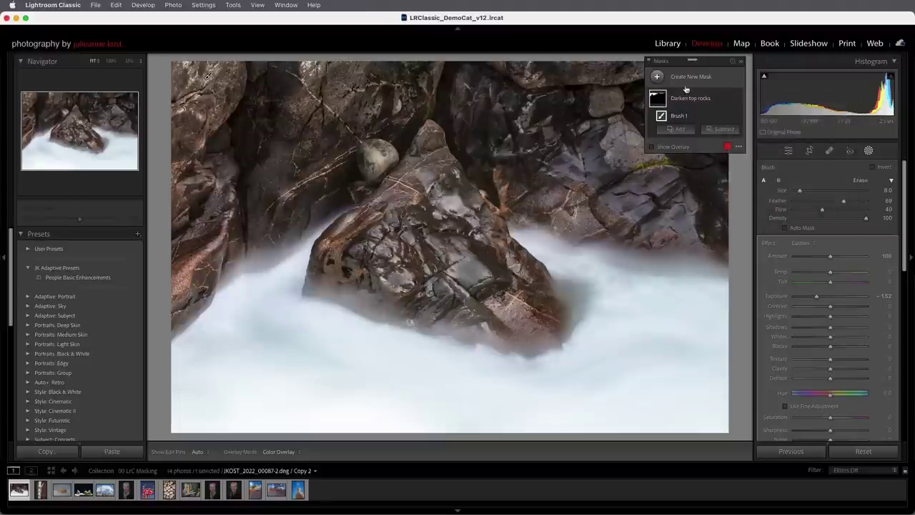
Step: Create a new brush mask with size 21, feather 100 and flow 100, and paint it over the white water
click(657, 77)
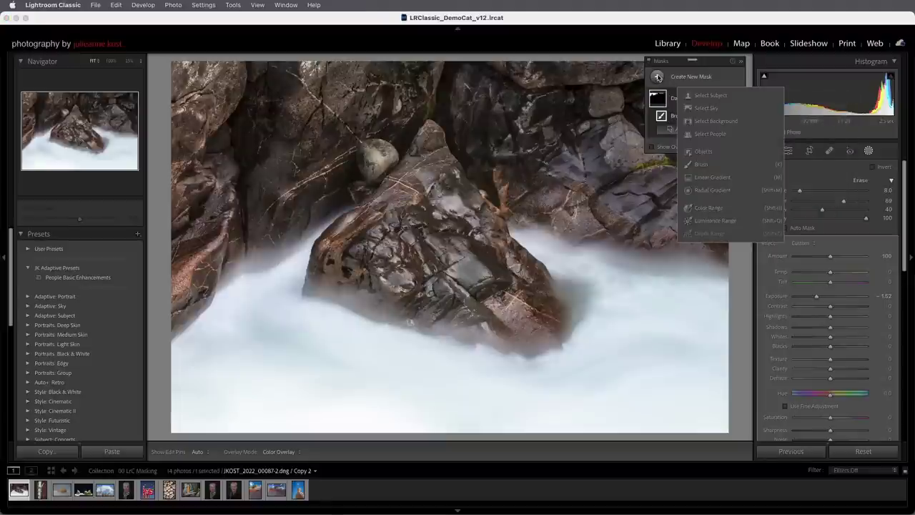
click(701, 164)
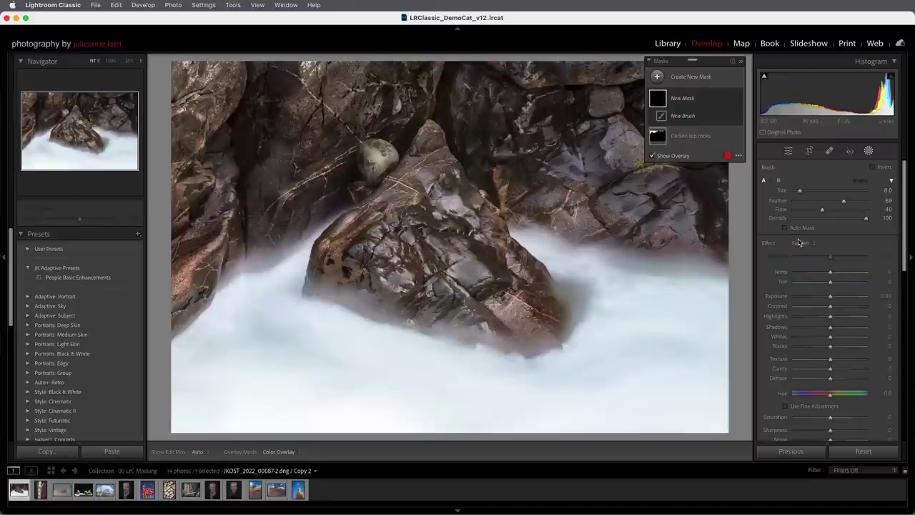
mouse_move(822, 209)
mouse_down()
mouse_move(871, 214)
mouse_move(881, 203)
mouse_up()
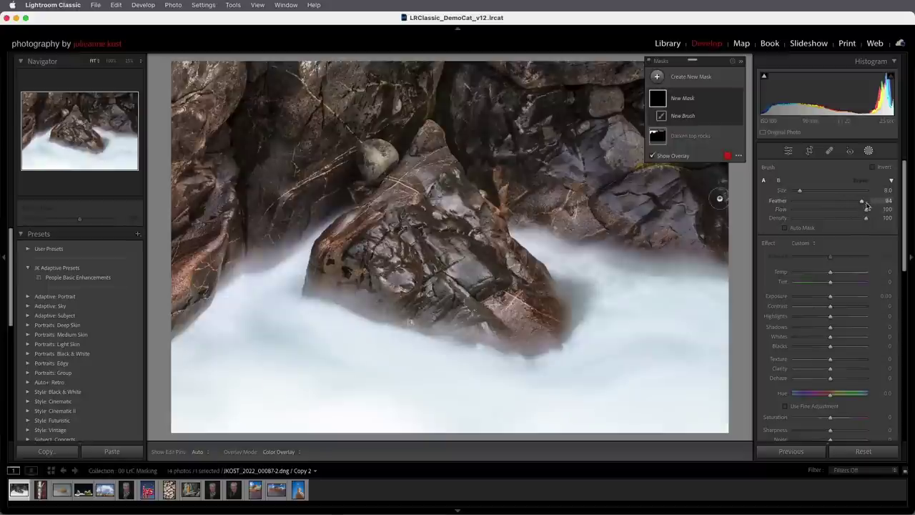
scroll(685, 329, up, 5)
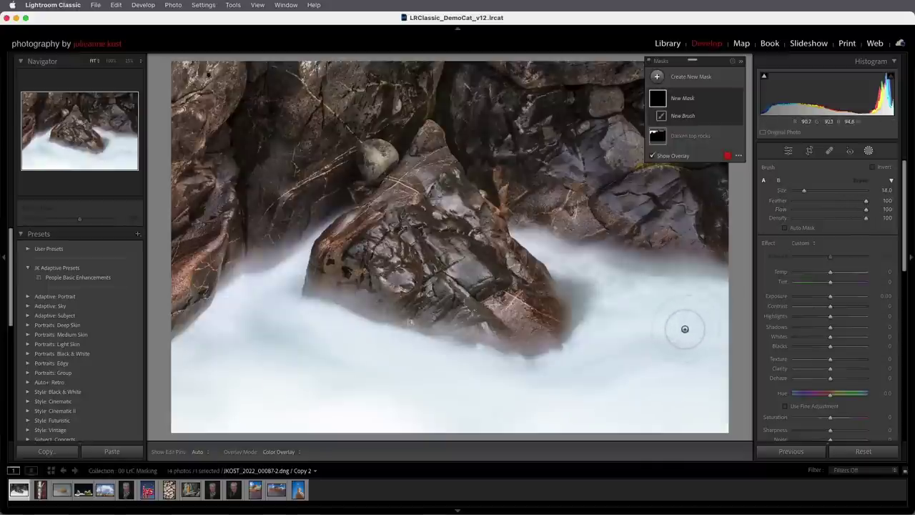
scroll(684, 329, up, 2)
mouse_move(684, 326)
mouse_down()
mouse_move(632, 311)
mouse_move(600, 386)
mouse_move(712, 419)
mouse_up()
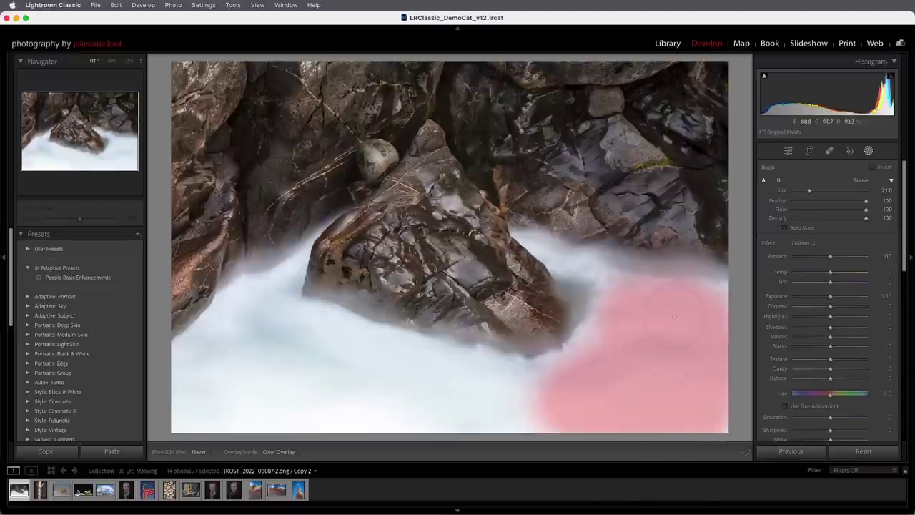
mouse_move(572, 401)
mouse_down()
mouse_move(336, 397)
mouse_move(300, 344)
mouse_move(222, 365)
mouse_move(193, 329)
mouse_move(300, 422)
mouse_up()
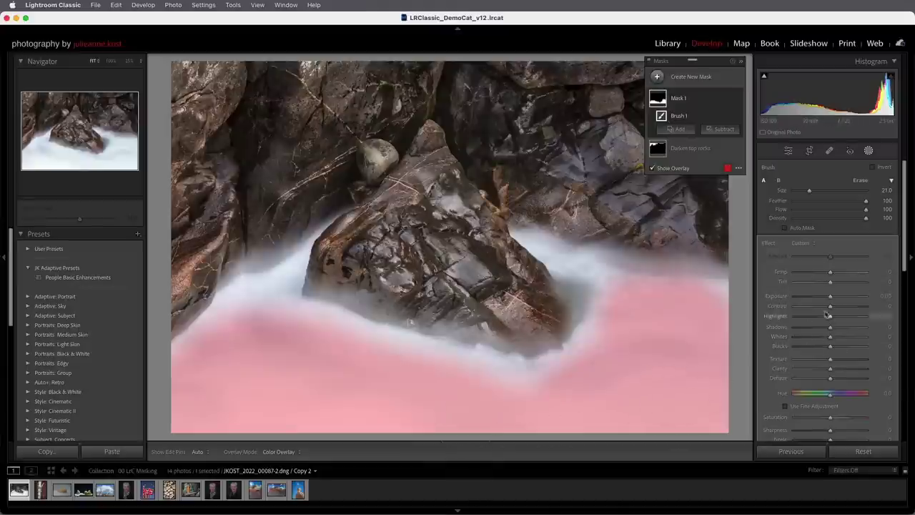
Step: Adjust the water mask to Exposure -1.10, Dehaze 25, Saturation -33, Noise 51 and Amount 105
scroll(821, 321, down, 4)
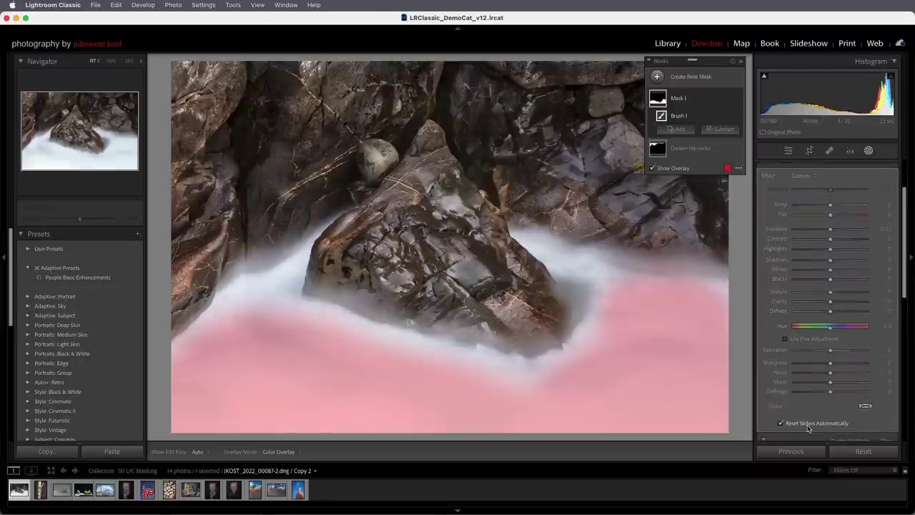
scroll(822, 343, up, 2)
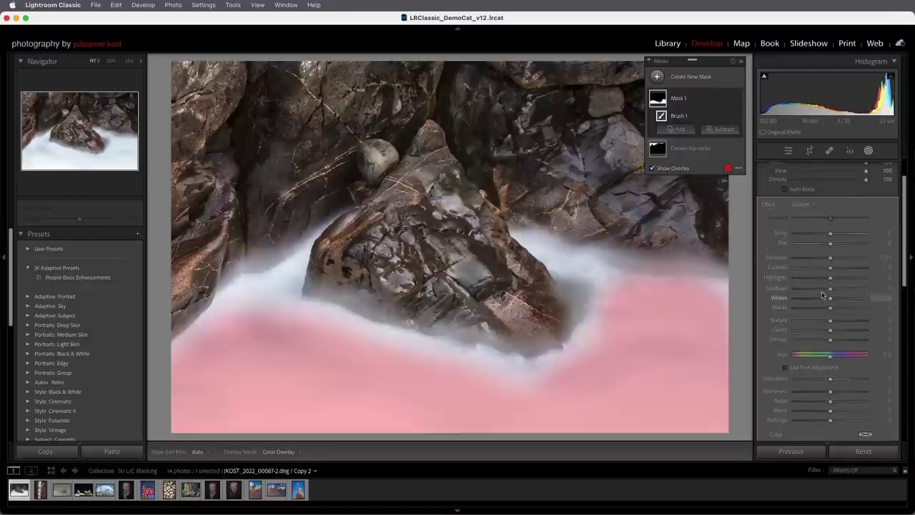
drag(830, 262, 820, 264)
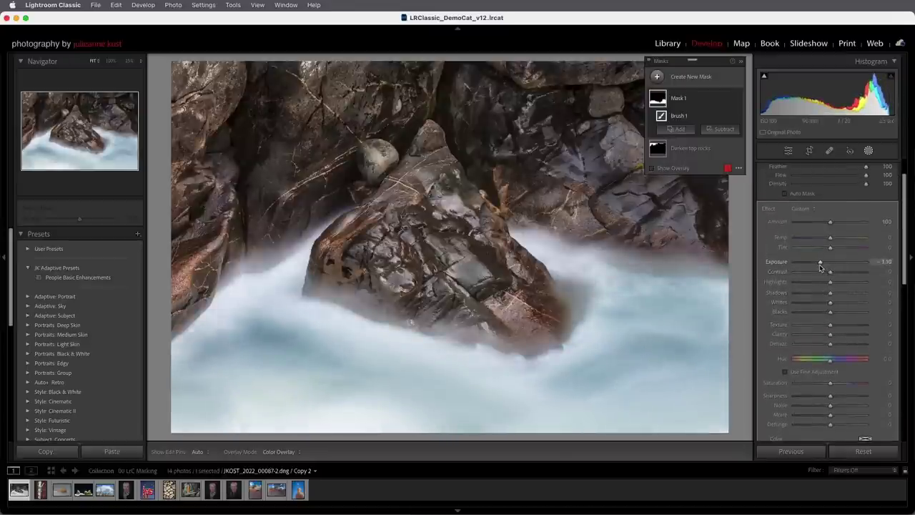
drag(832, 346, 840, 347)
drag(832, 386, 849, 407)
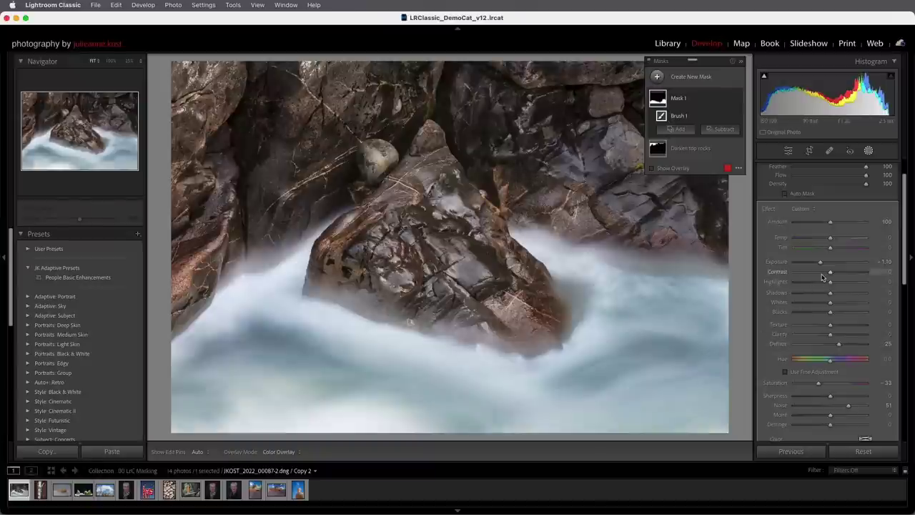
mouse_move(830, 223)
mouse_down()
mouse_move(804, 223)
mouse_move(845, 226)
mouse_move(831, 227)
mouse_up()
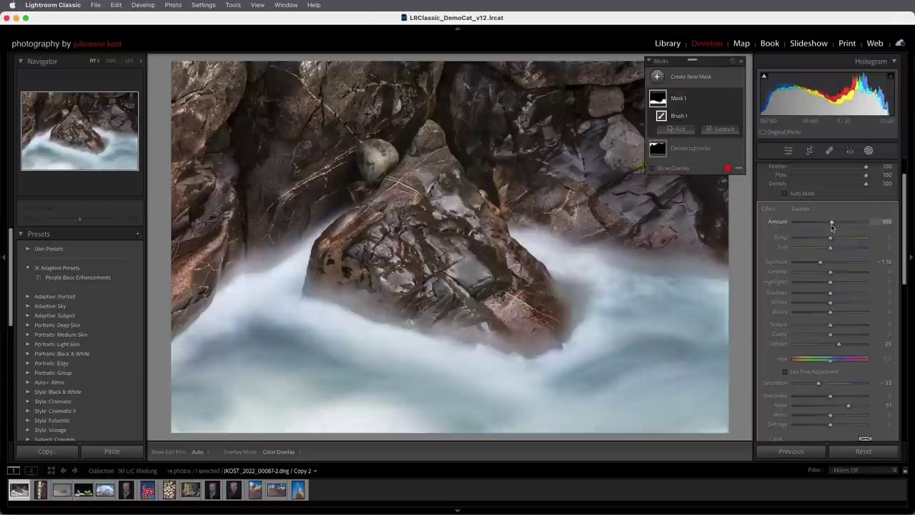
Step: Create another brush mask and paint it over the bright water patch along the photo's lower edge
click(657, 76)
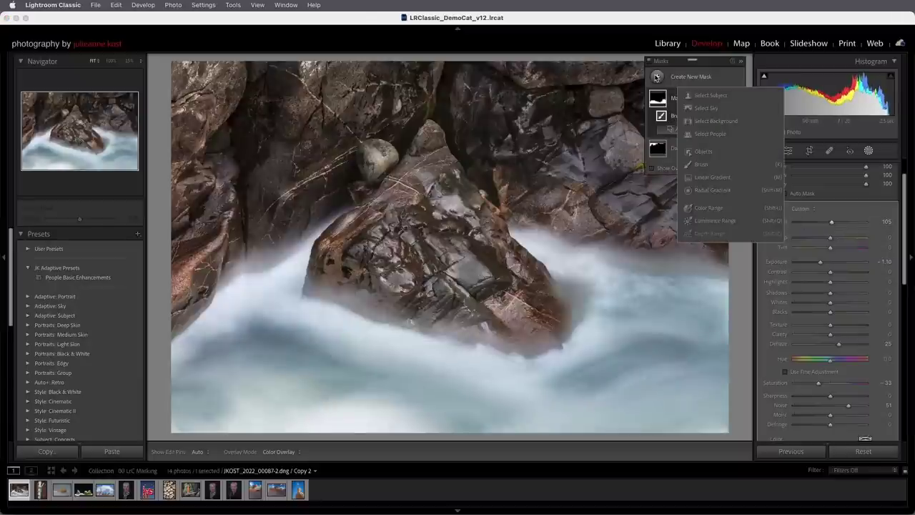
click(701, 163)
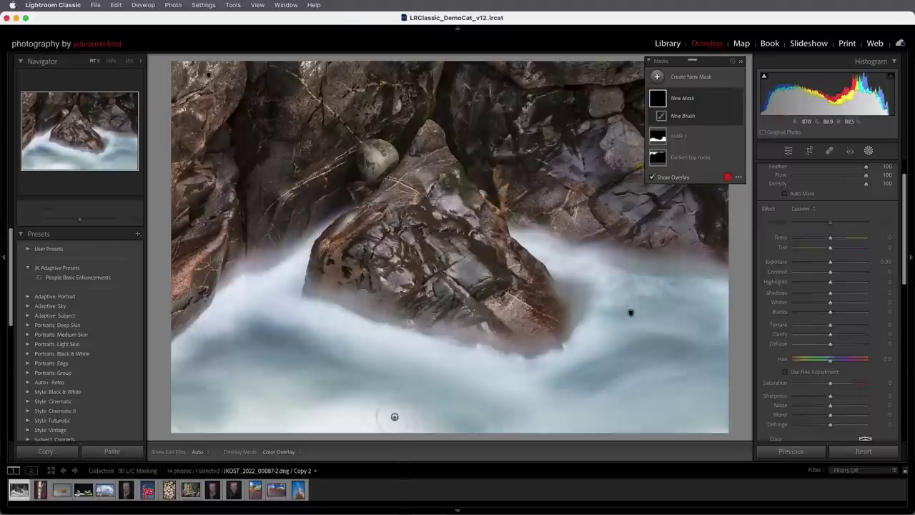
mouse_move(397, 421)
mouse_down()
mouse_move(314, 422)
mouse_move(436, 419)
mouse_up()
mouse_move(315, 418)
mouse_down()
mouse_move(236, 415)
mouse_move(293, 409)
mouse_up()
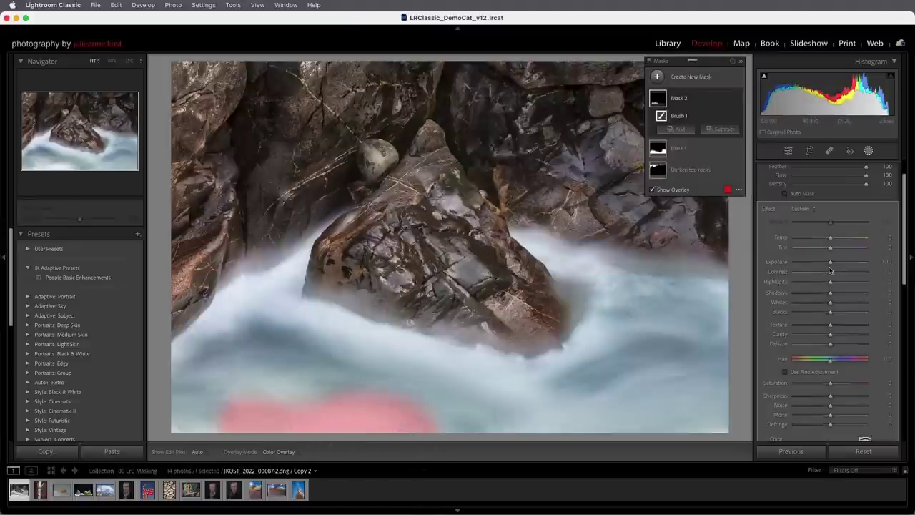
Step: Set Mask 2 to Exposure -0.31, Highlights -59, Whites -49, Temp -10, Tint -17 and Amount 77
drag(830, 264, 811, 306)
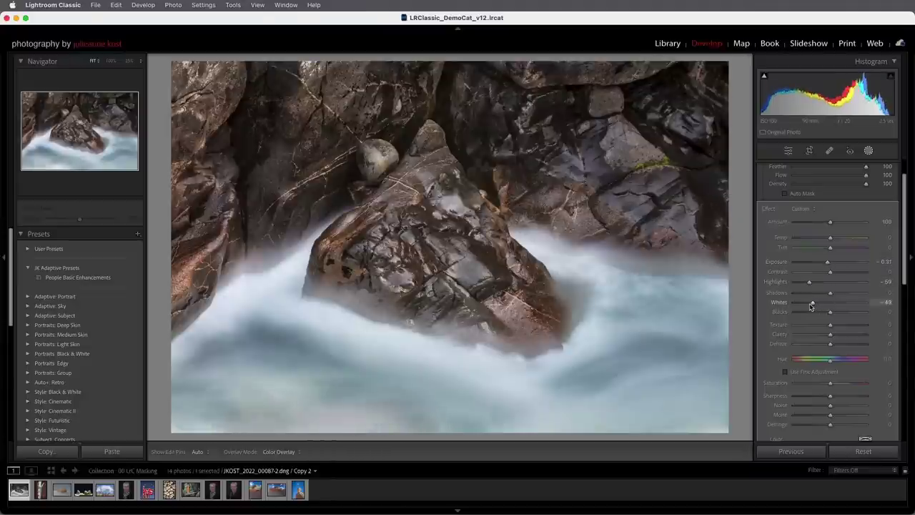
mouse_move(830, 238)
mouse_down()
mouse_move(822, 251)
mouse_move(821, 225)
mouse_up()
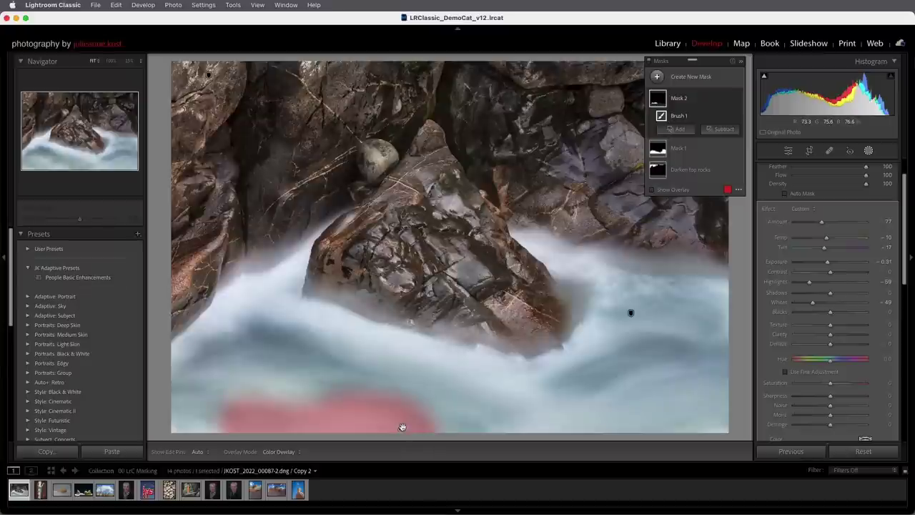
Step: Try repositioning the Mask 2 brush strokes onto the central rock, and undo the move
key(shift+w)
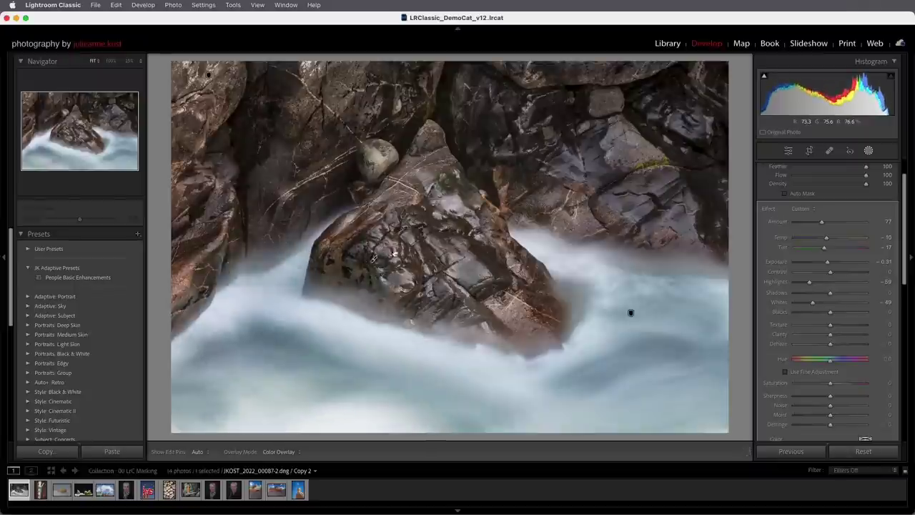
key(shift+w)
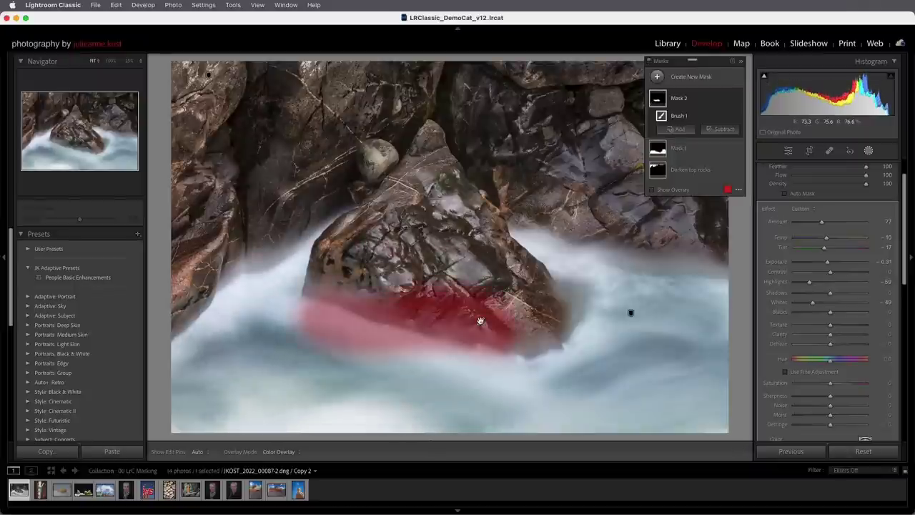
key(super+z)
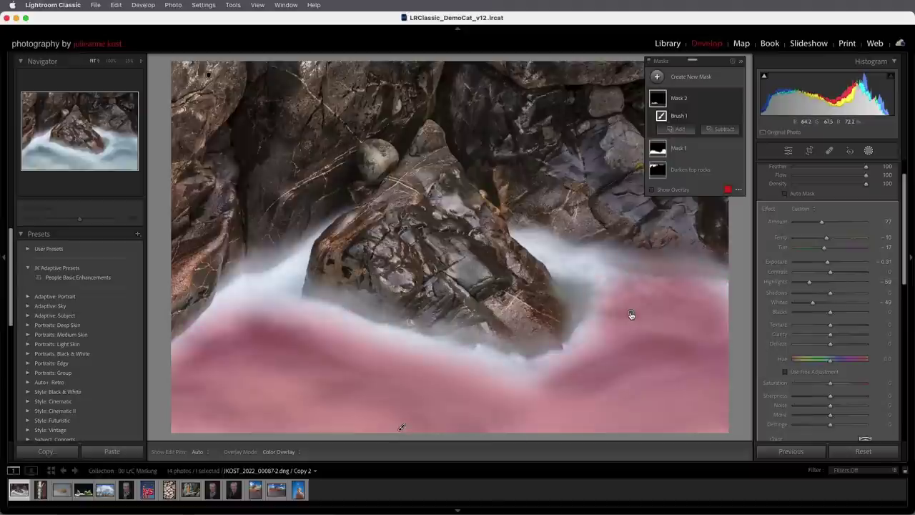
Step: Select Mask 1 and the "Darken top rocks" mask in turn through their pins on the photo
click(631, 314)
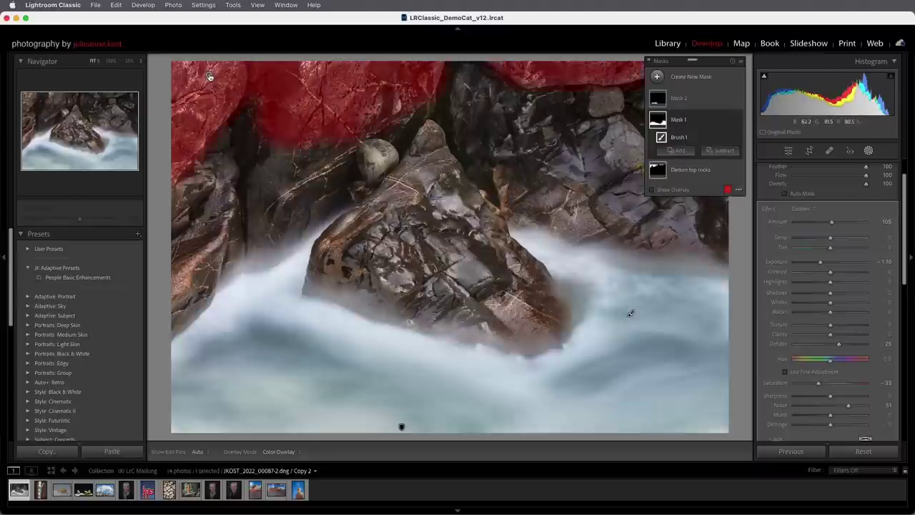
click(210, 77)
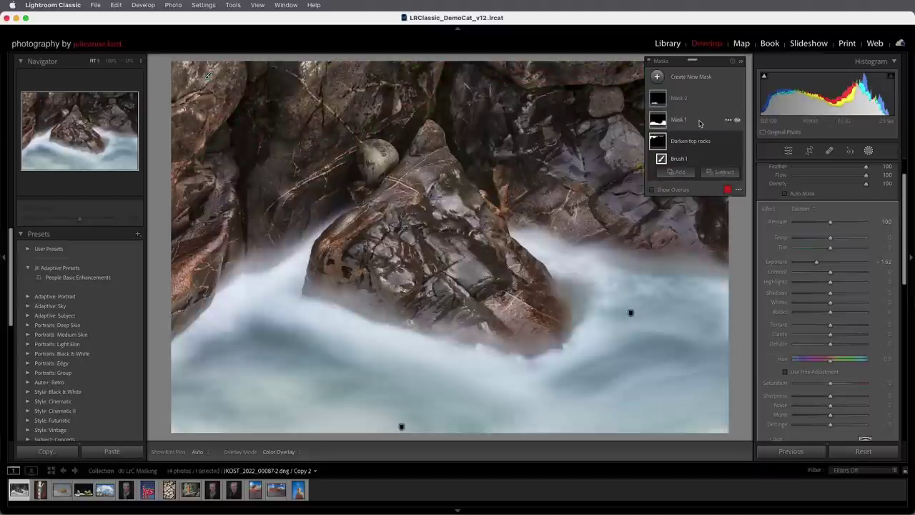
mouse_move(632, 315)
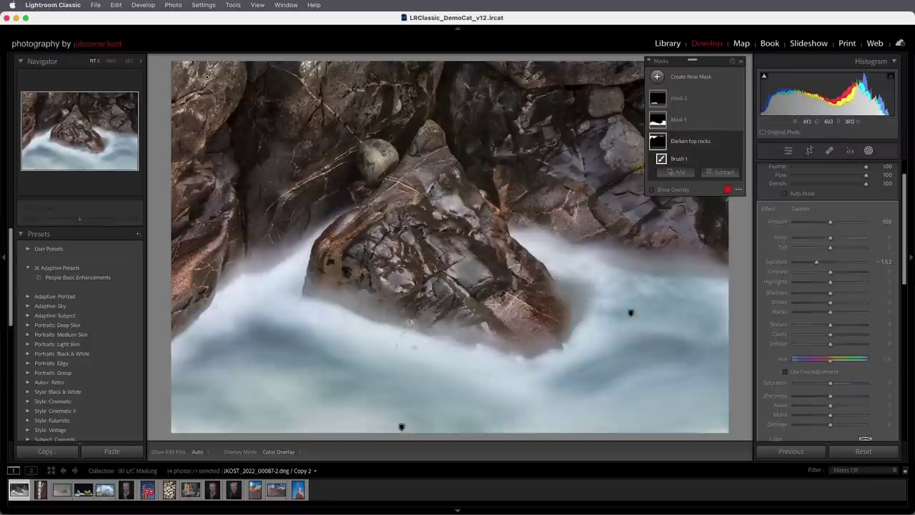
Step: Review the edit pin visibility choices, keeping Auto, and the mask overlay options for pins, tools and unselected masks
click(200, 452)
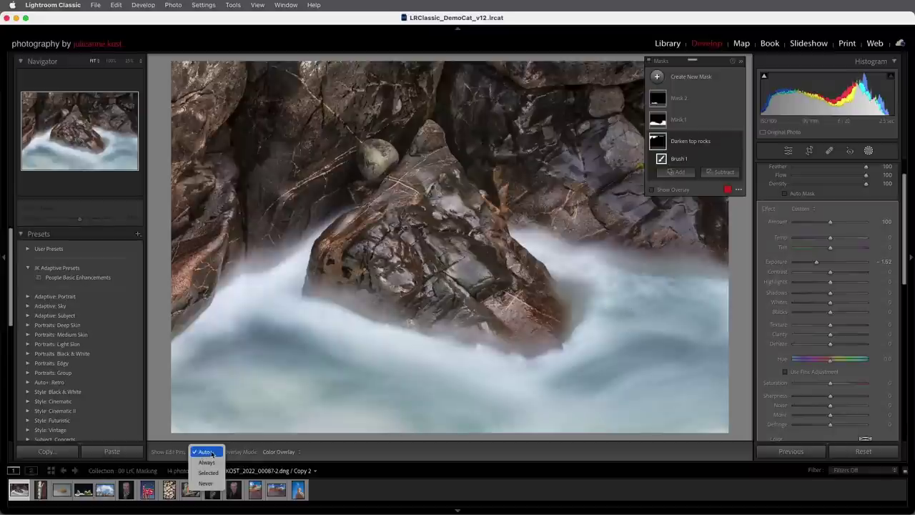
click(206, 451)
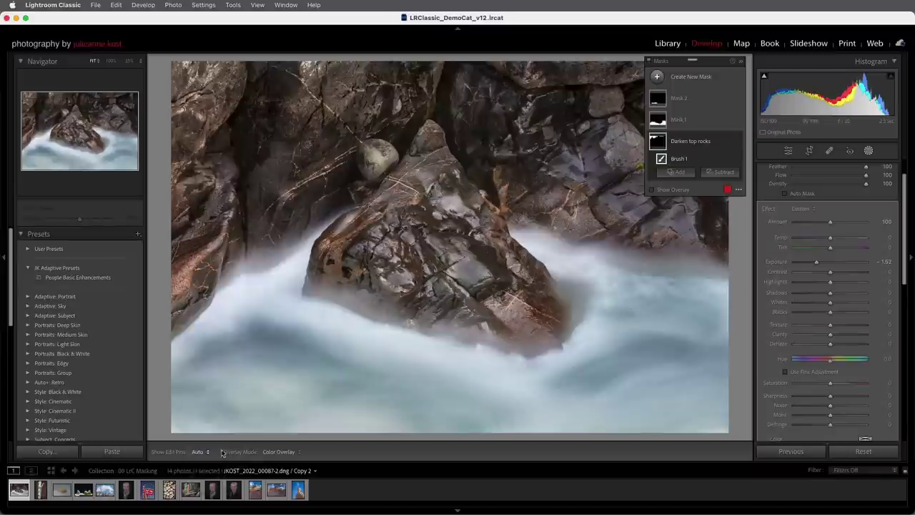
click(739, 190)
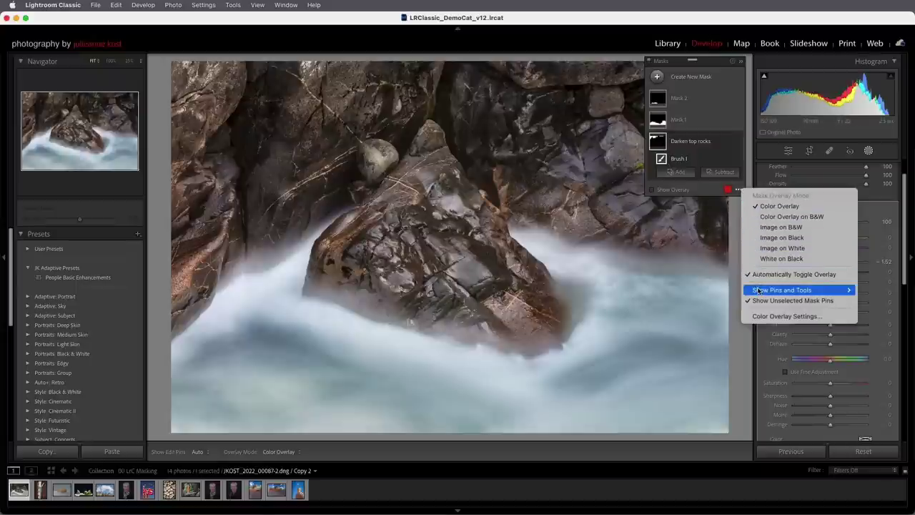
mouse_move(760, 290)
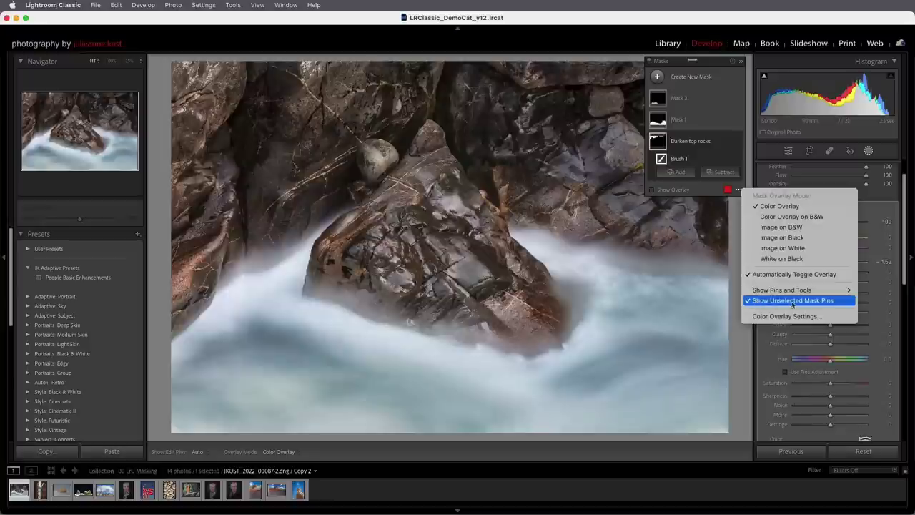
click(737, 300)
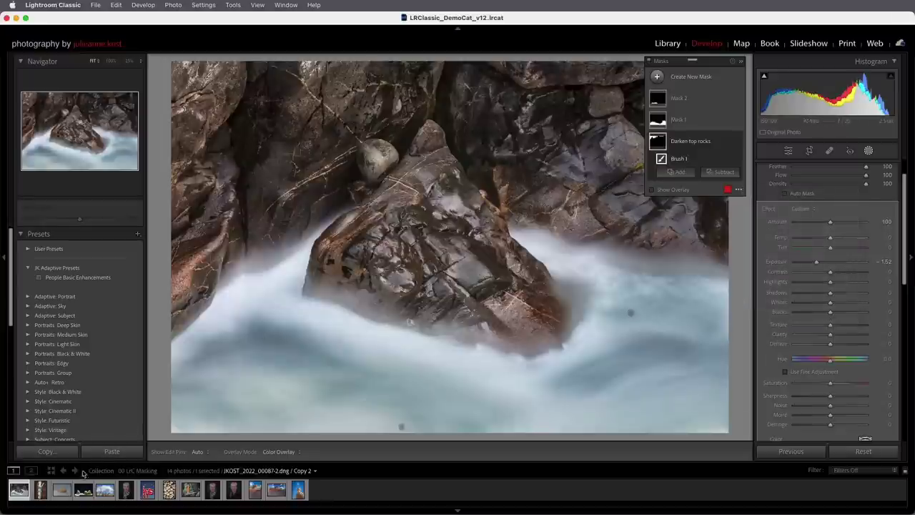
Step: Switch to the birch trunk photo and draw a horizontal linear gradient mask from the left side across the trunk
key(Right)
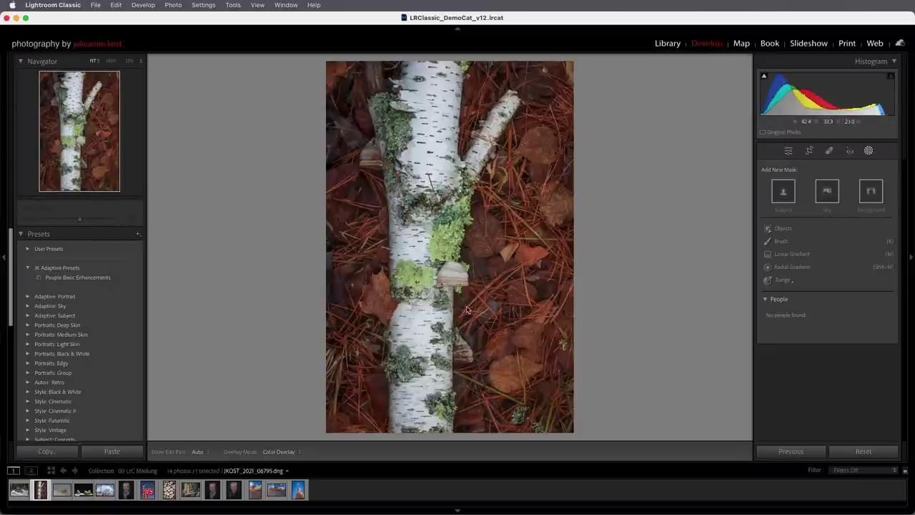
click(781, 256)
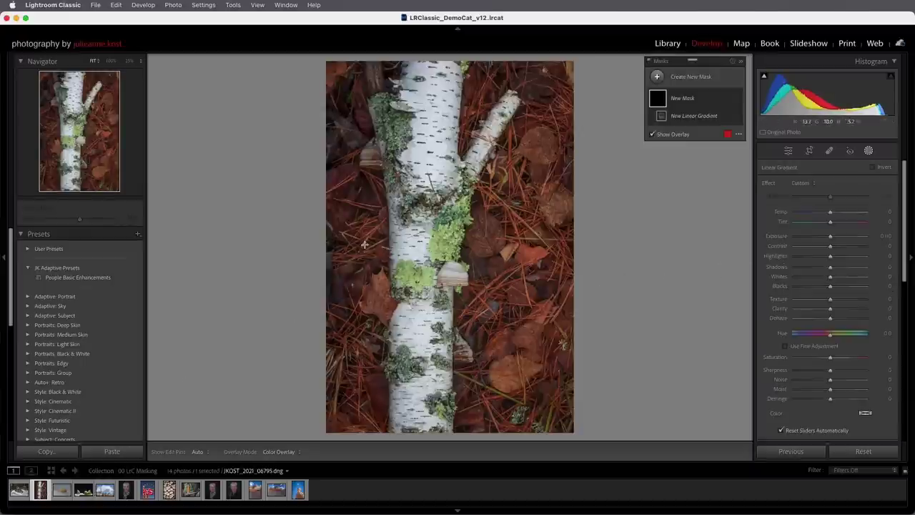
drag(353, 245, 433, 244)
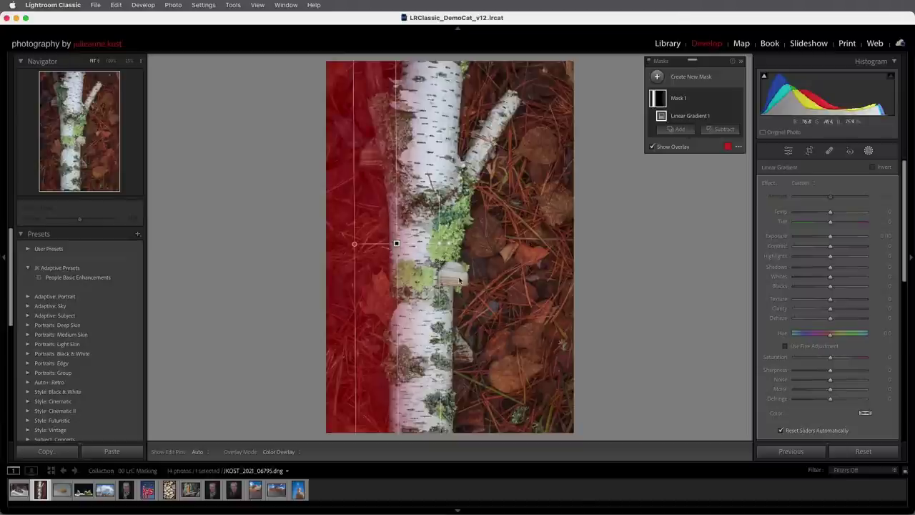
Step: Reposition the linear gradient, widen its transition to the trunk's right edge, and rotate it slightly clockwise
drag(396, 243, 355, 255)
mouse_move(455, 257)
mouse_down()
mouse_move(486, 259)
mouse_move(464, 259)
mouse_up()
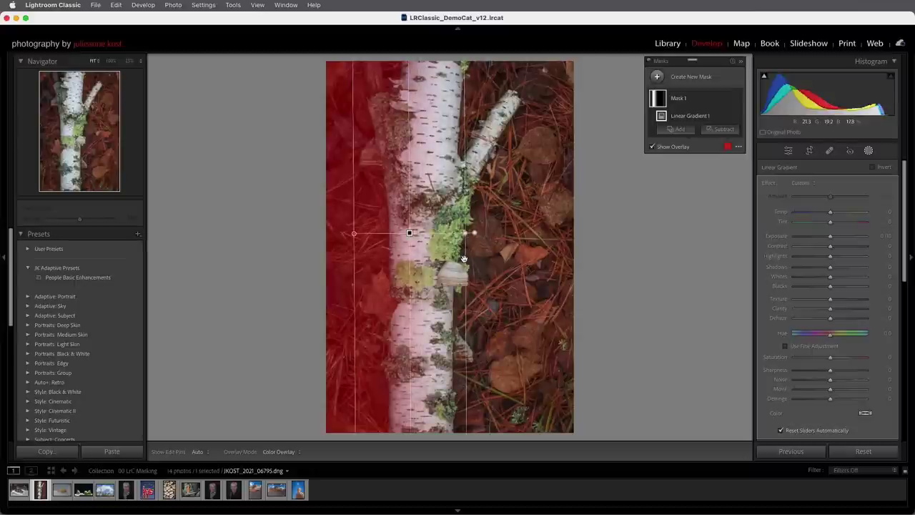
drag(411, 348, 396, 348)
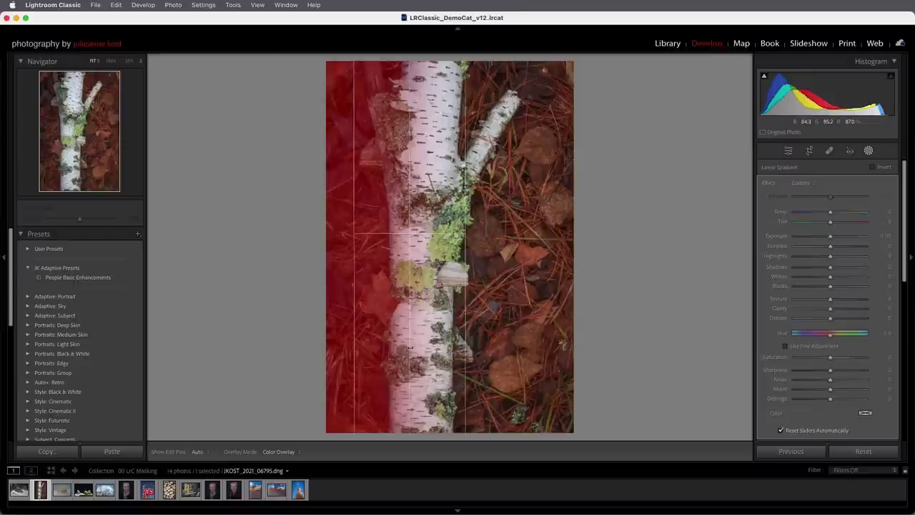
drag(470, 234, 471, 247)
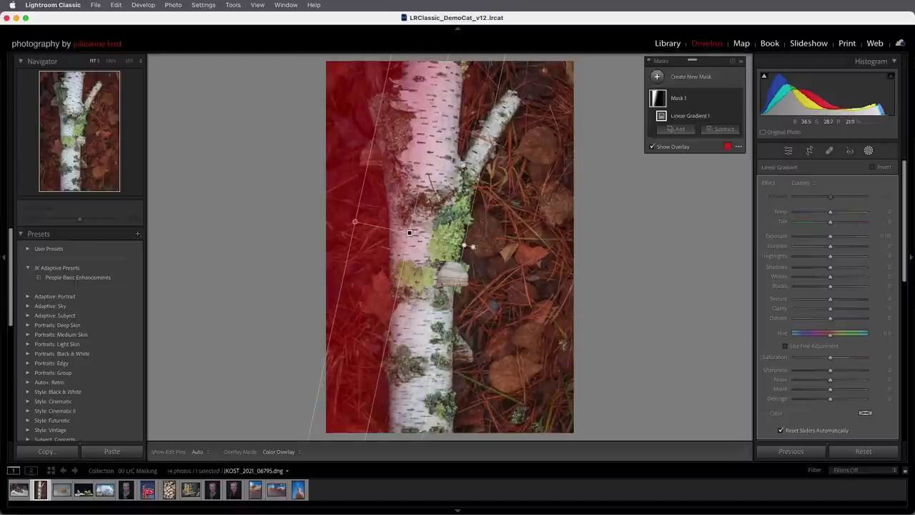
Step: Toggle the linear gradient's inversion on and off, and leave it inverted to cover the right side
key(apostrophe)
key(apostrophe)
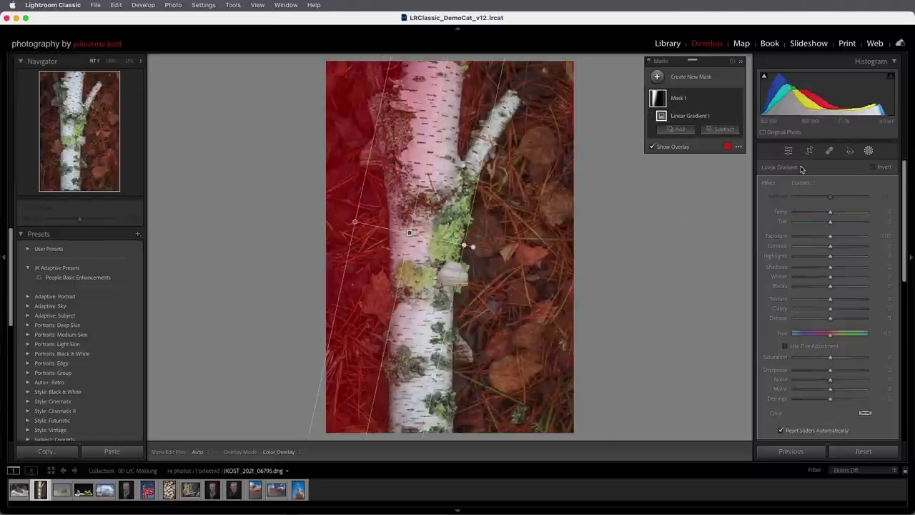
click(871, 168)
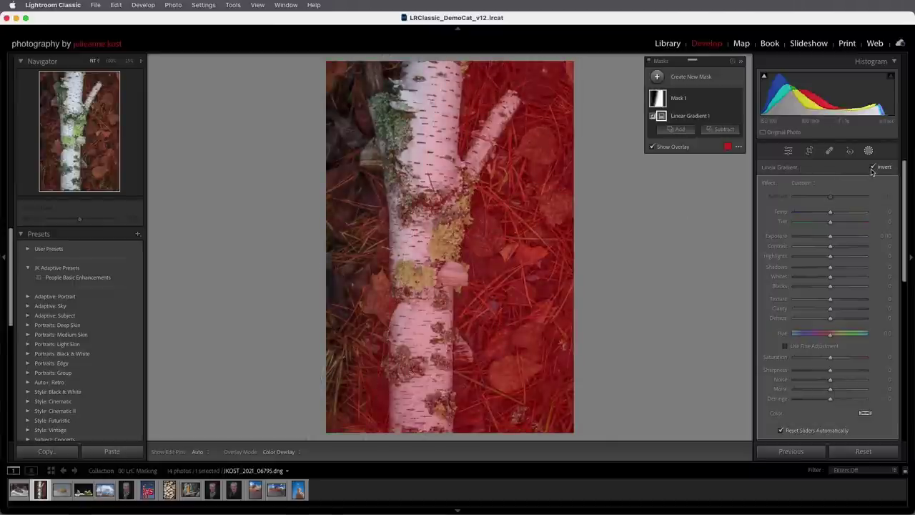
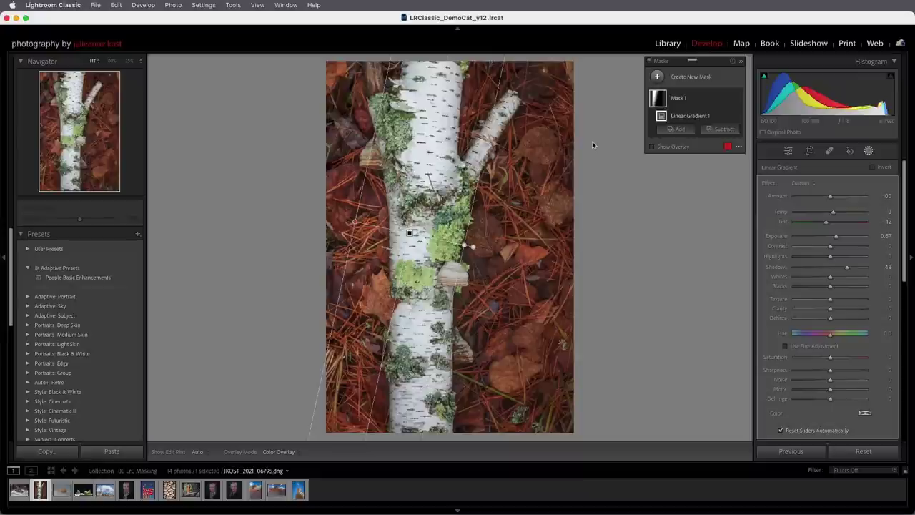
Step: Subtract from the birch photo's gradient mask with a brush, reducing its size to 6 and feather to 35
click(717, 132)
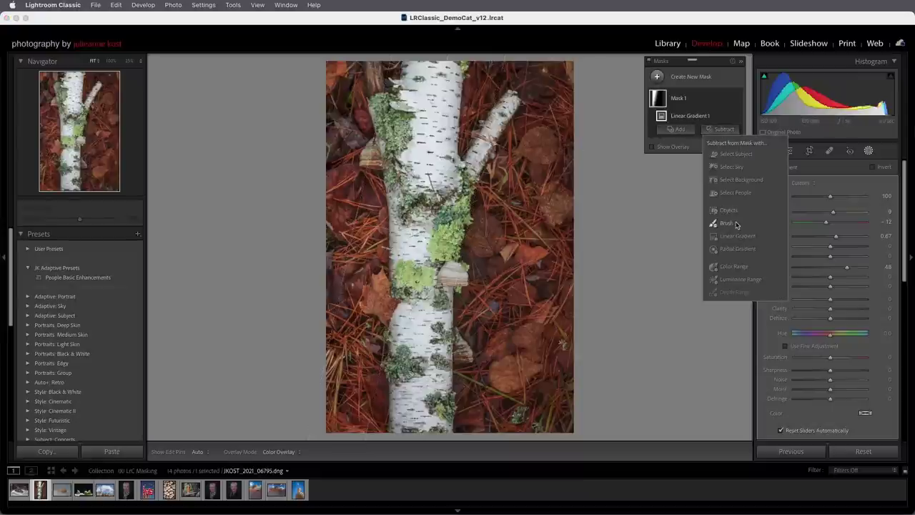
click(713, 193)
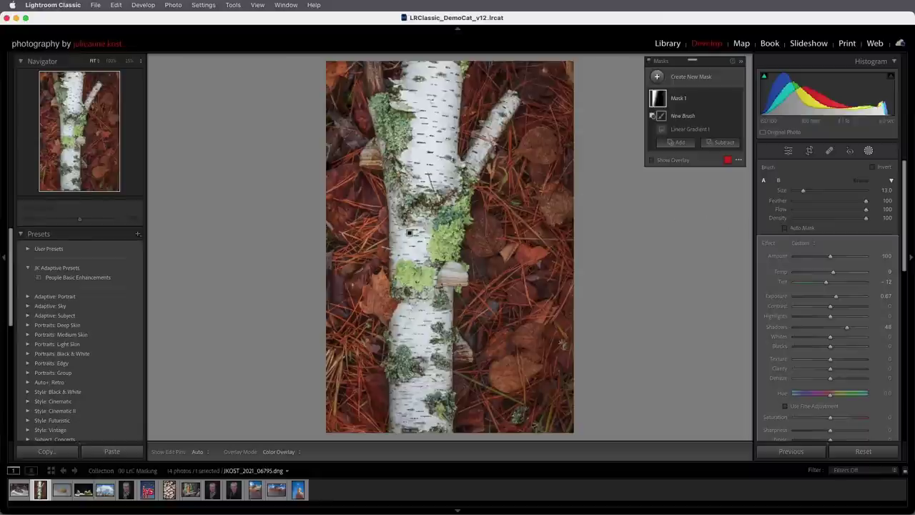
key(bracketleft)
key(bracketleft)
key(bracketleft)
key(bracketleft)
key(bracketleft)
key(bracketleft)
key(shift+bracketleft)
key(shift+bracketleft)
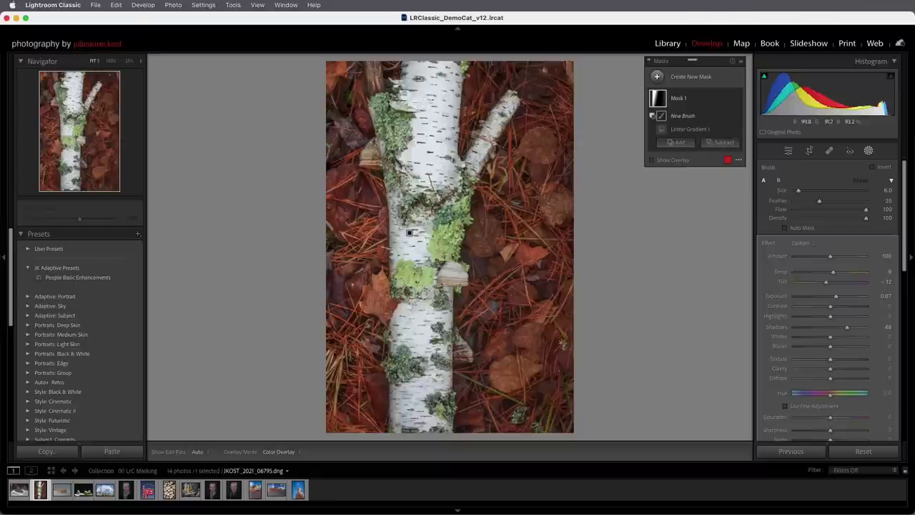
Step: Paint out the lichen patches along the trunk's left side and the dark wood above them from the mask
key(h)
mouse_move(372, 68)
mouse_down()
mouse_move(382, 146)
mouse_move(397, 100)
mouse_move(402, 139)
mouse_move(392, 184)
mouse_move(409, 216)
mouse_move(410, 285)
mouse_move(394, 292)
mouse_up()
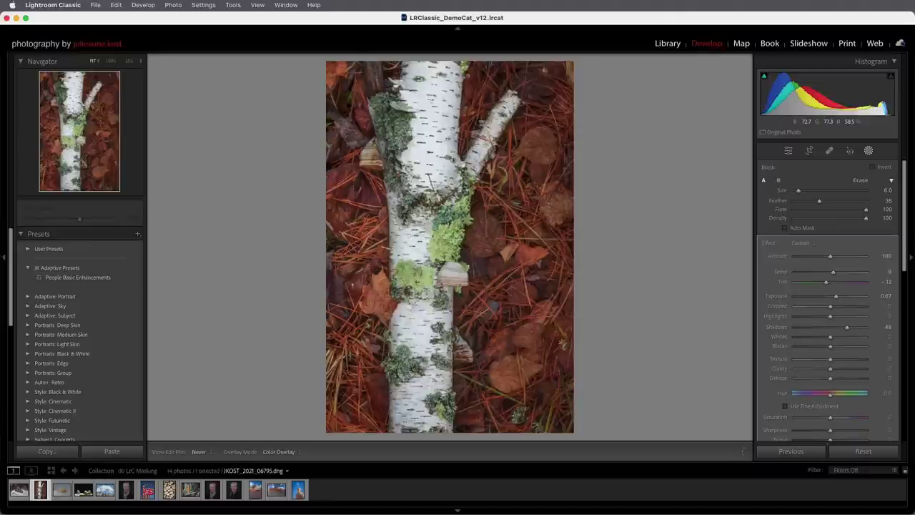
drag(412, 352, 396, 363)
mouse_move(434, 286)
mouse_down()
mouse_move(410, 233)
mouse_move(422, 276)
mouse_move(422, 203)
mouse_move(410, 233)
mouse_up()
click(372, 68)
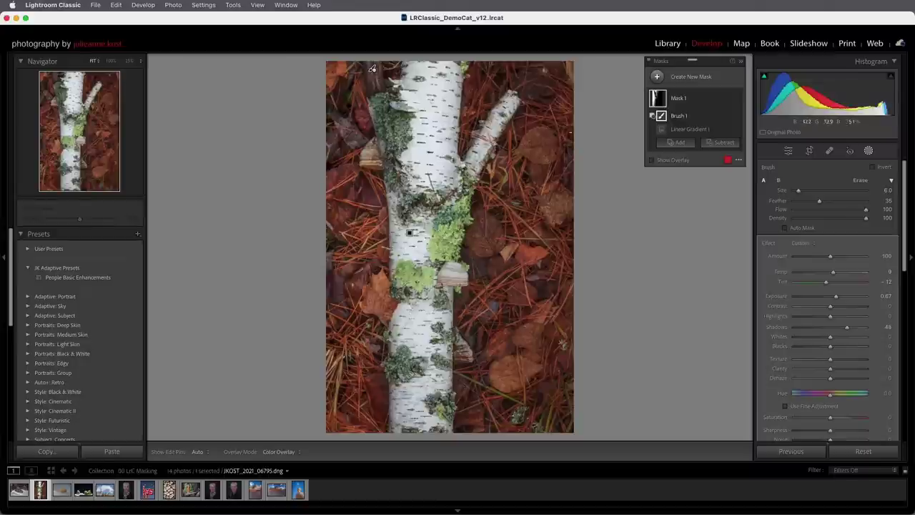
Step: Select the mask's linear gradient component, move it toward the trunk's left edge and rotate it upright
mouse_move(666, 131)
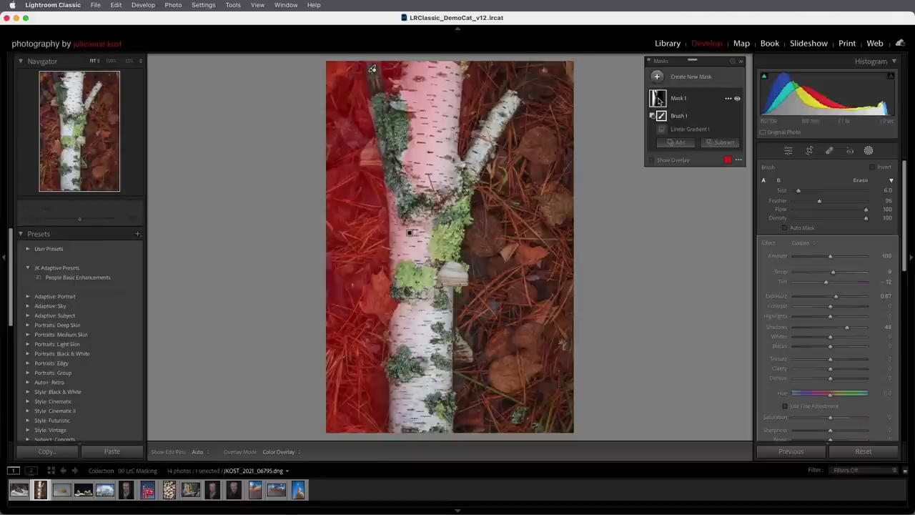
click(678, 131)
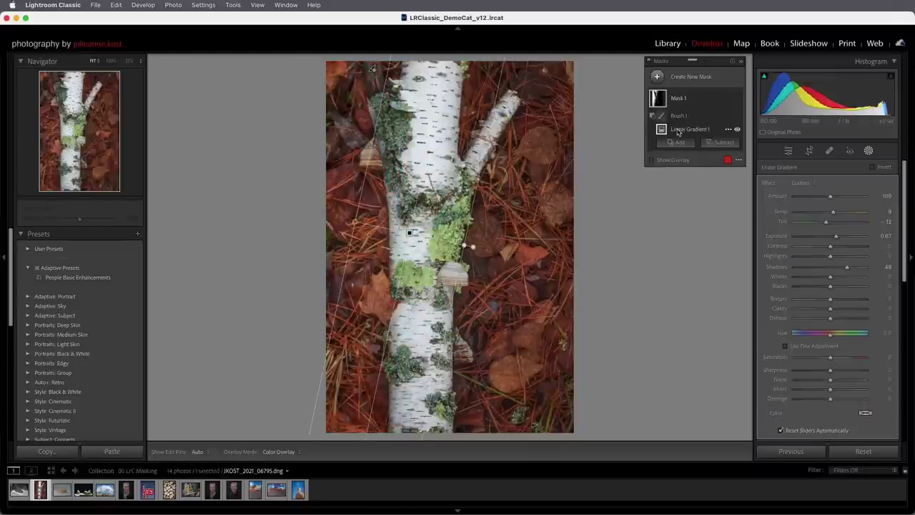
key(h)
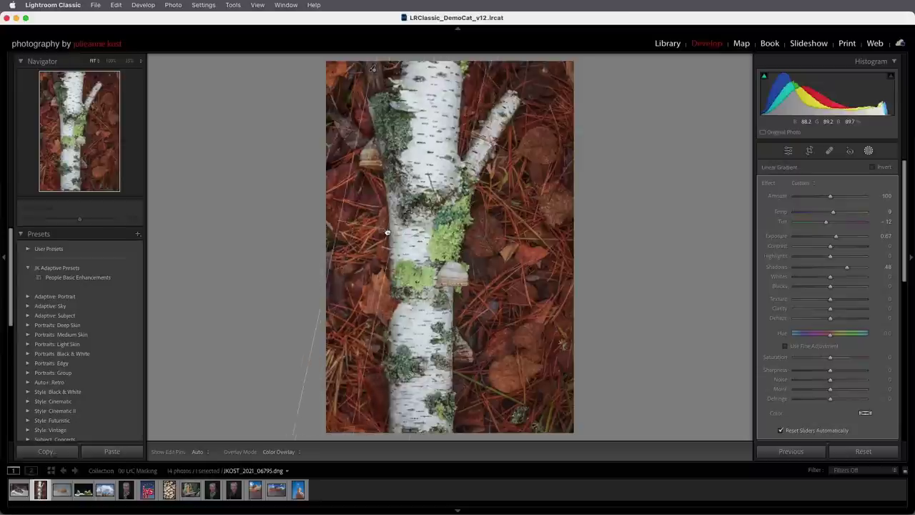
drag(387, 232, 434, 175)
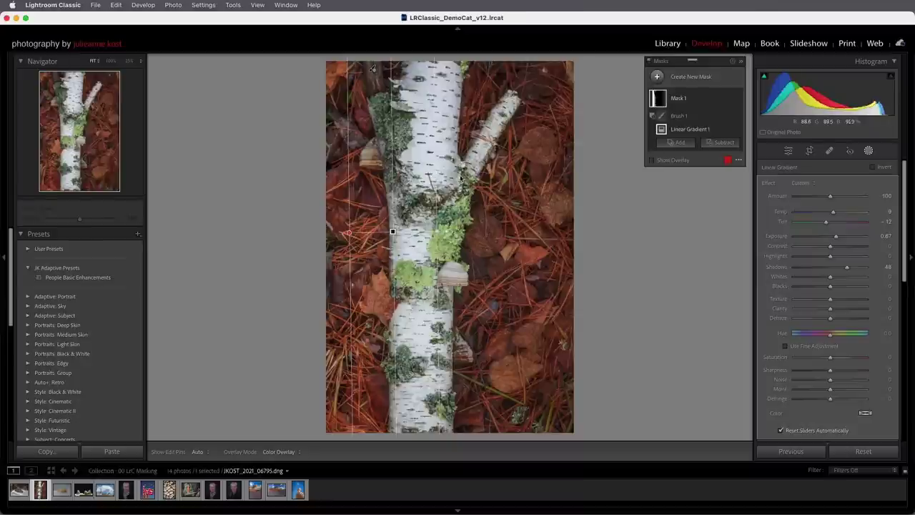
Step: Preview the brush component, try moving all of Mask 1 by its pin, and undo the move
mouse_move(659, 118)
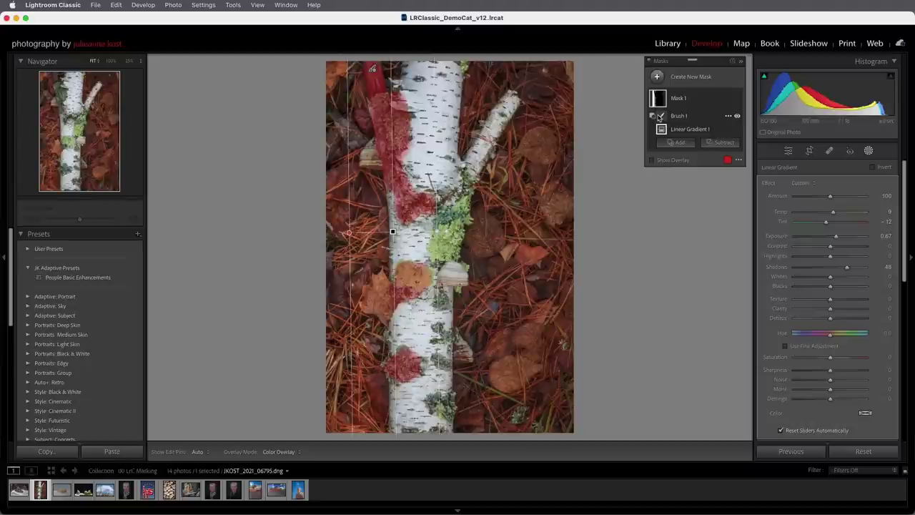
click(678, 99)
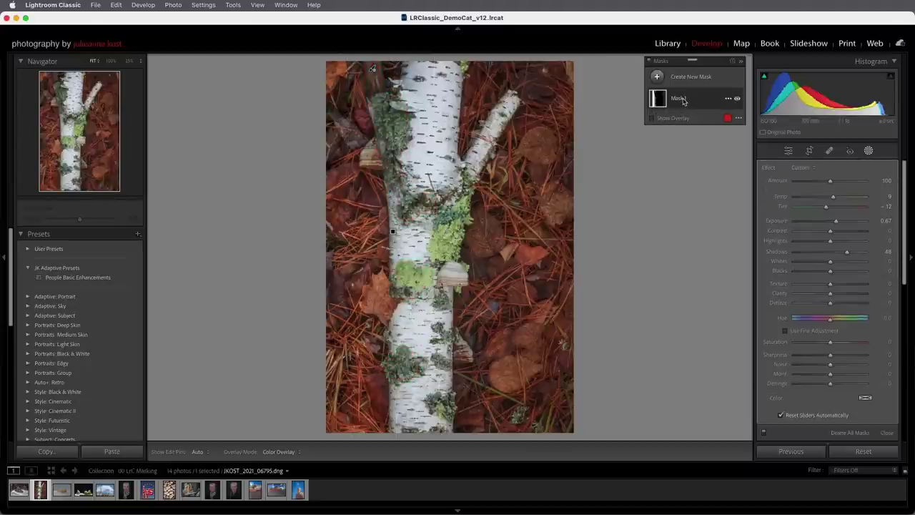
mouse_move(392, 233)
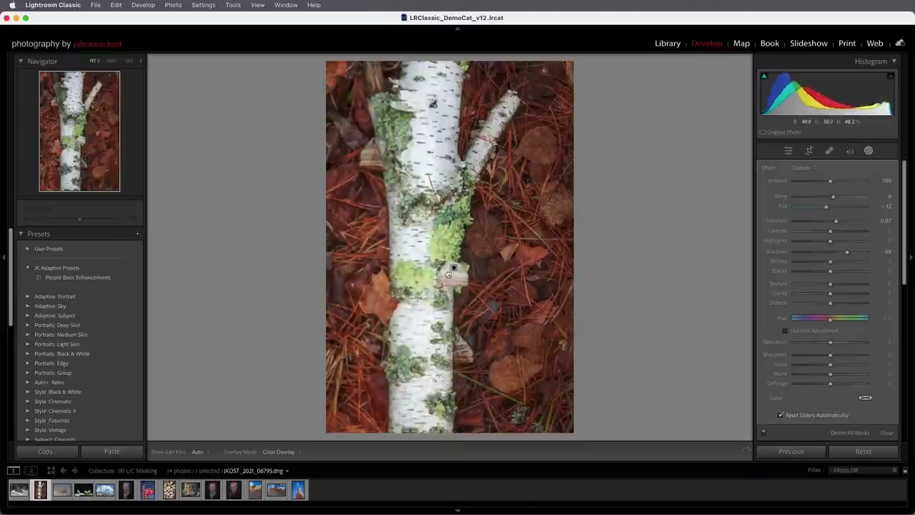
mouse_move(385, 216)
mouse_down()
mouse_move(376, 71)
mouse_move(401, 286)
mouse_move(404, 242)
mouse_up()
mouse_move(404, 243)
key(super+z)
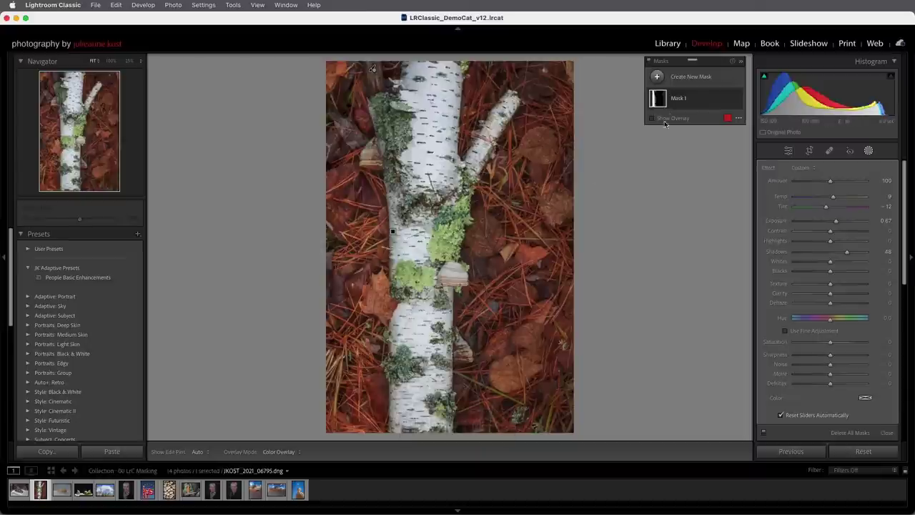
Step: Expand Mask 1 and review the options for its brush component and for the whole mask, including deletion
click(702, 101)
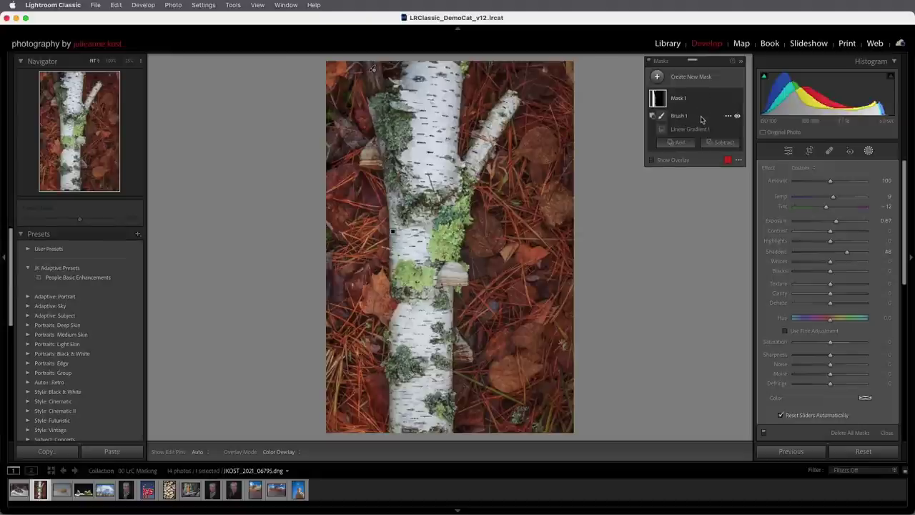
click(727, 117)
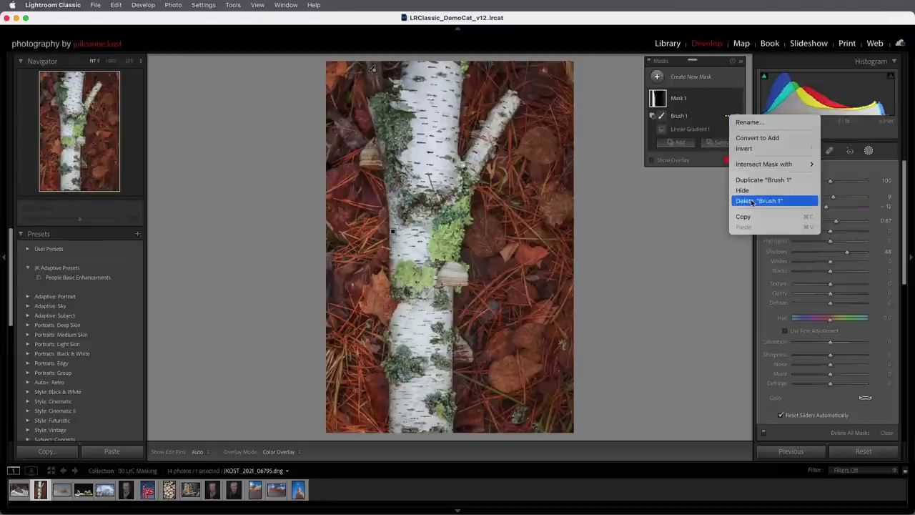
click(710, 102)
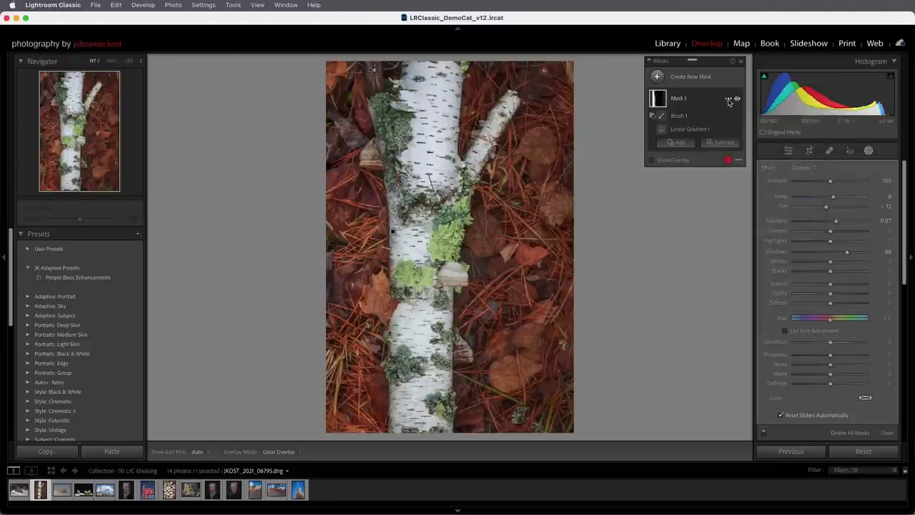
click(728, 100)
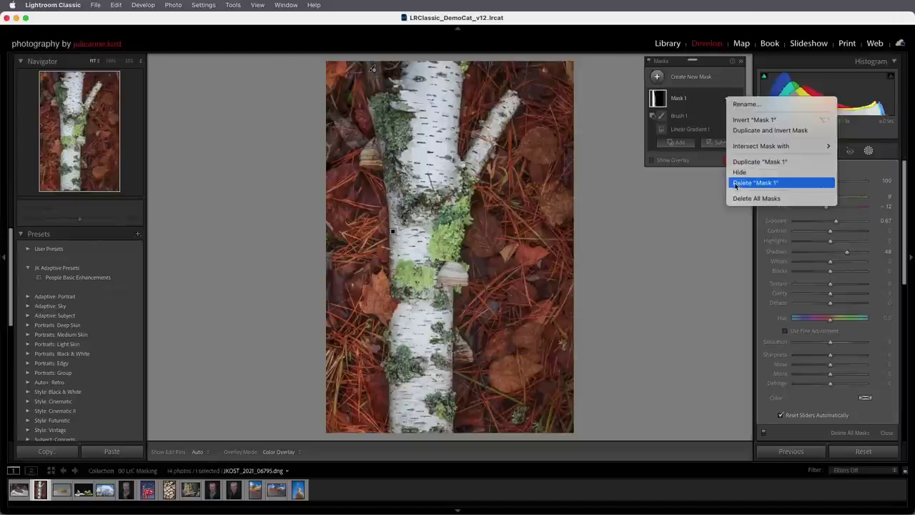
key(Escape)
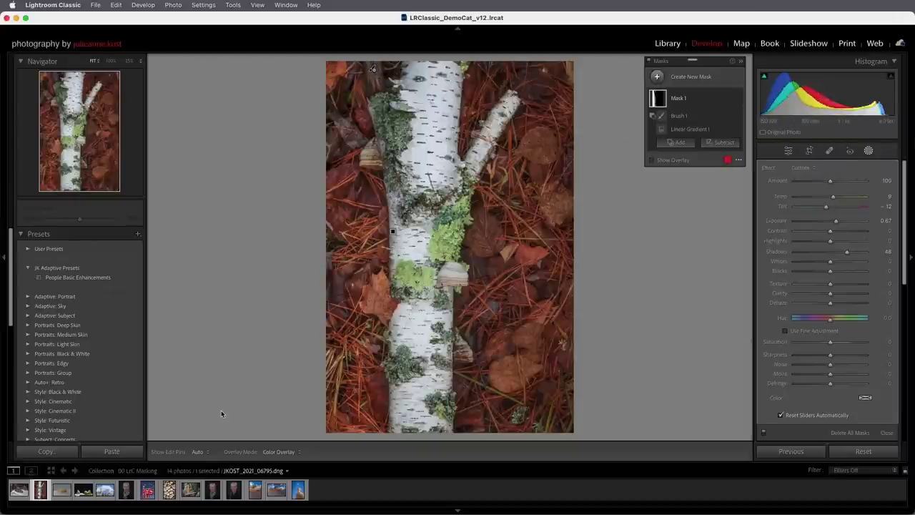
Step: Switch to the yellow bush photo and draw a radial gradient mask outward from the bush's centre
click(62, 490)
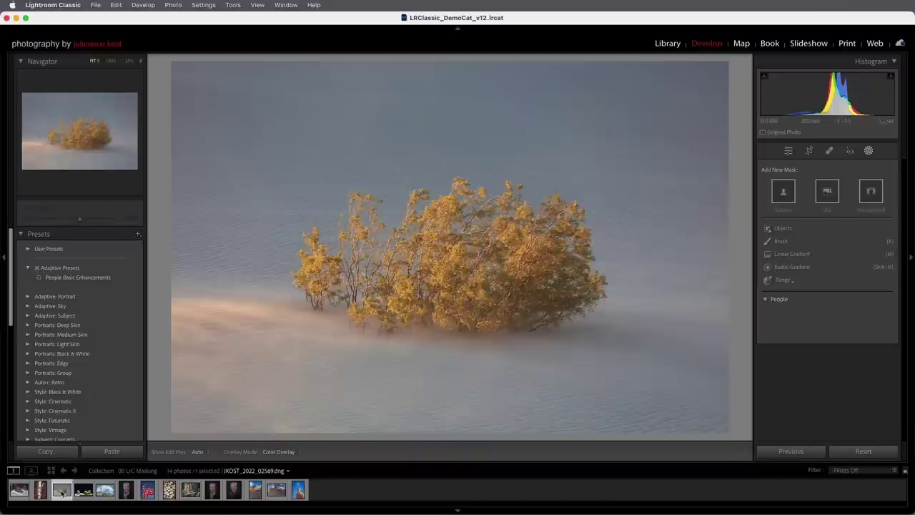
click(787, 266)
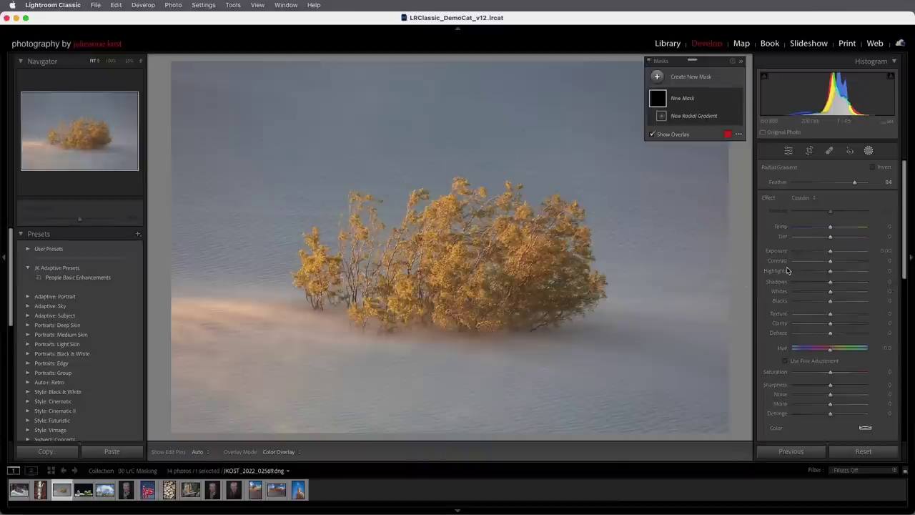
key(super+minus)
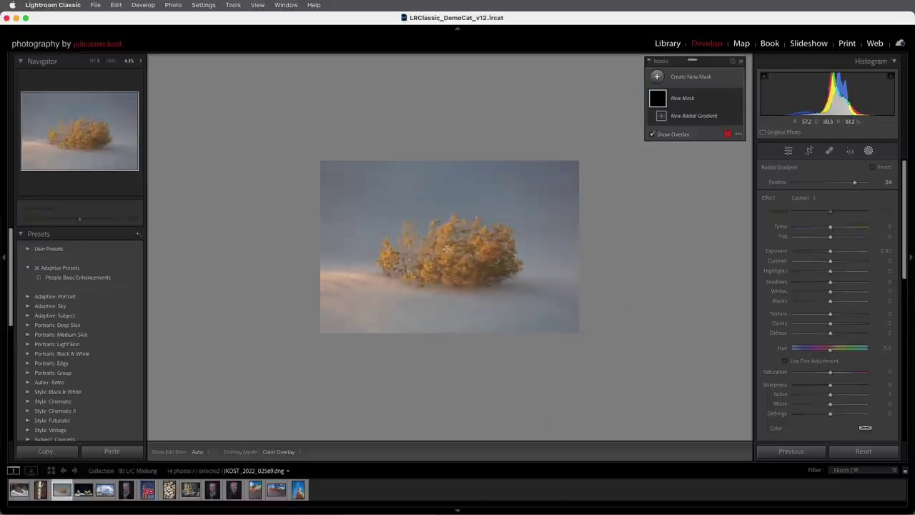
drag(446, 248, 551, 318)
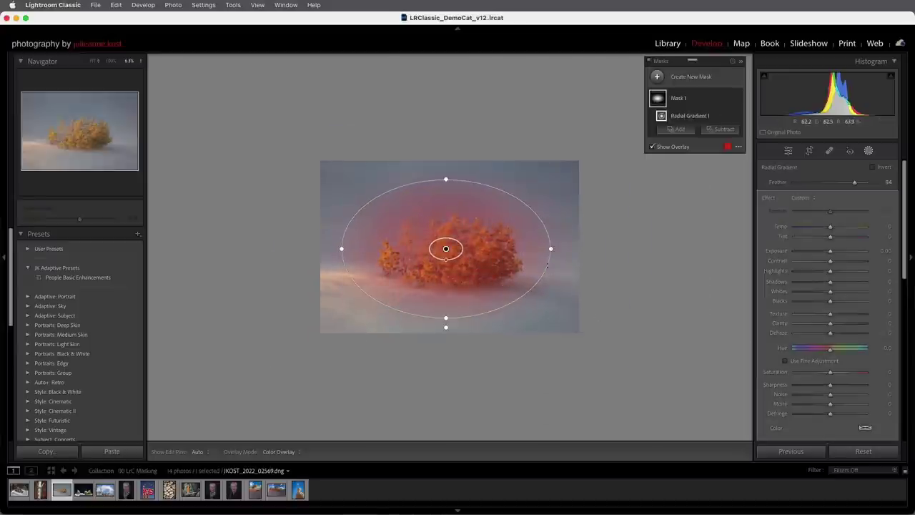
Step: Widen the radial gradient beyond the photo's sides, tilt it clockwise, and move it up slightly
drag(551, 248, 603, 264)
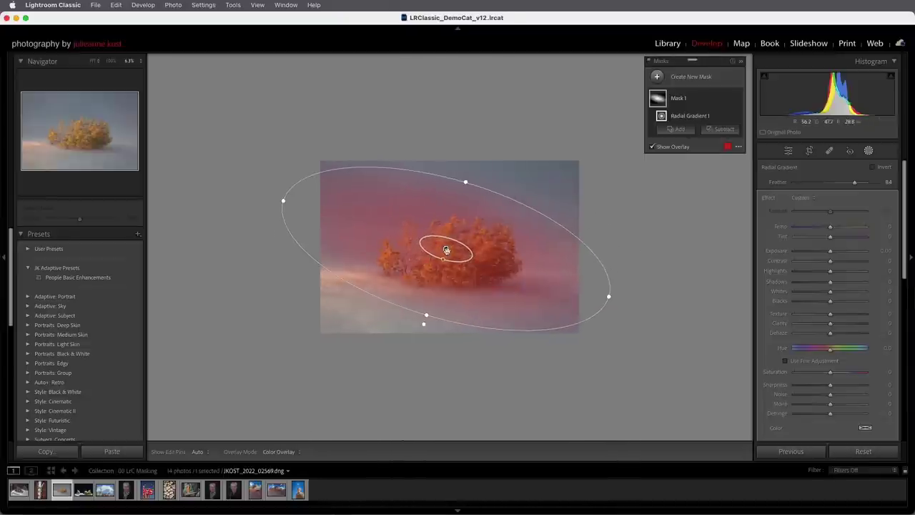
drag(444, 249, 461, 236)
drag(433, 298, 433, 304)
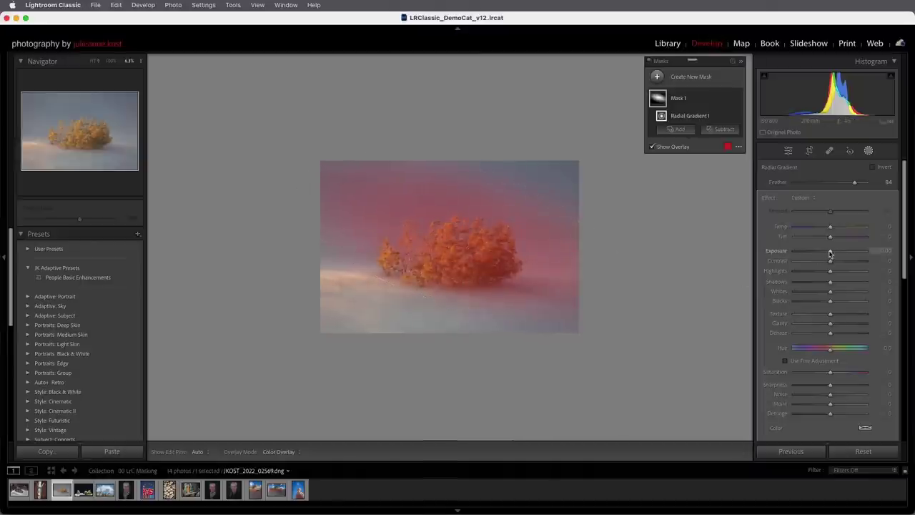
Step: Set the radial gradient's Exposure to −0.91 and invert it with a Feather of 99
drag(830, 253, 821, 256)
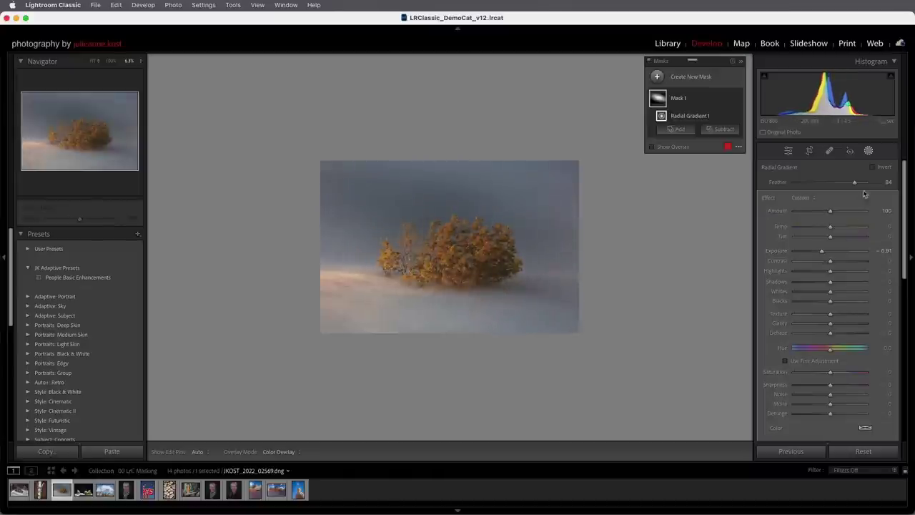
click(873, 166)
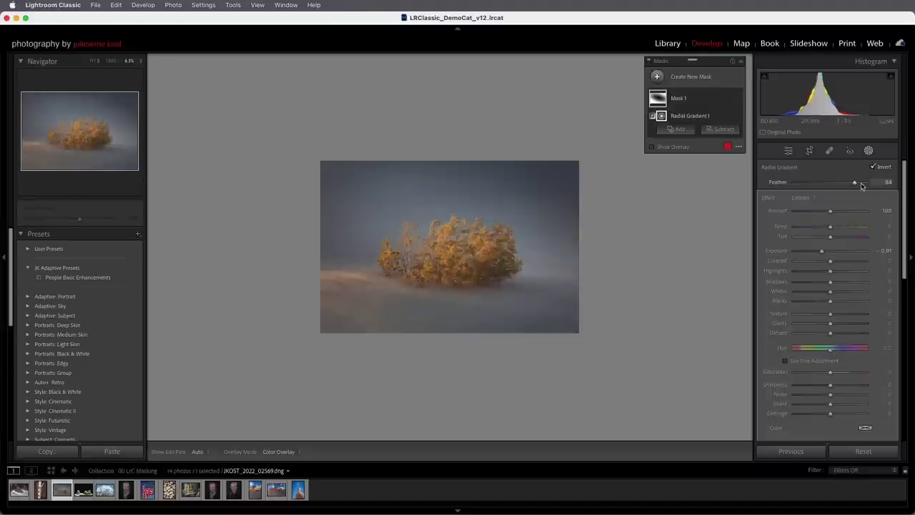
mouse_move(855, 184)
mouse_down()
mouse_move(784, 185)
mouse_move(866, 184)
mouse_up()
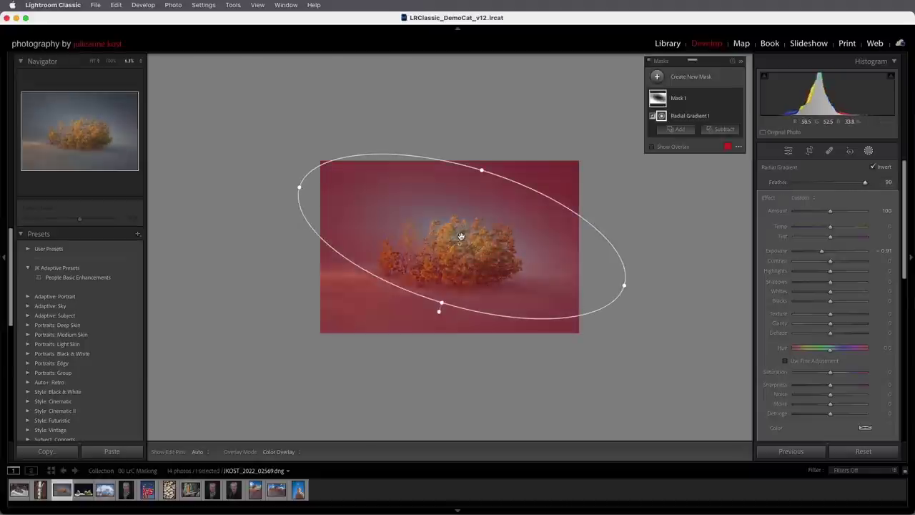
Step: Recentre the radial gradient over the bush and set its Temp to −12, comparing with Mask 1 hidden and shown
drag(460, 239, 455, 251)
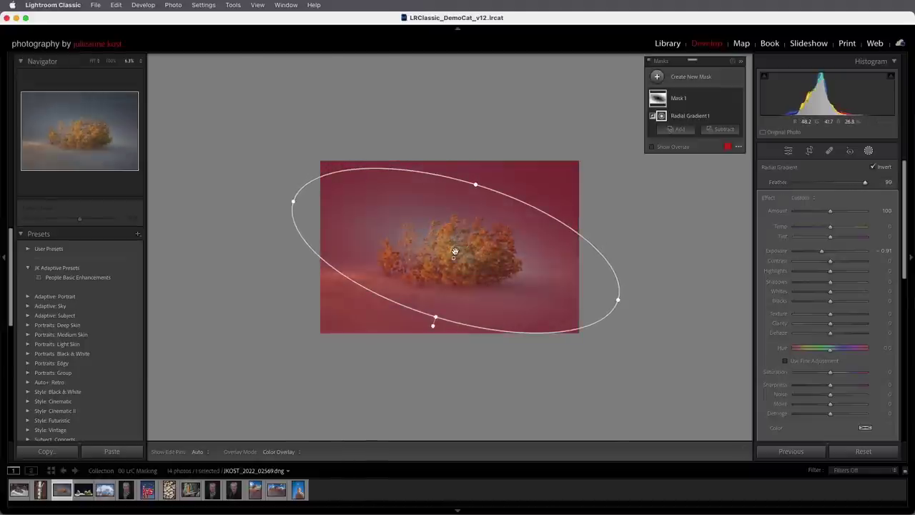
key(super+equal)
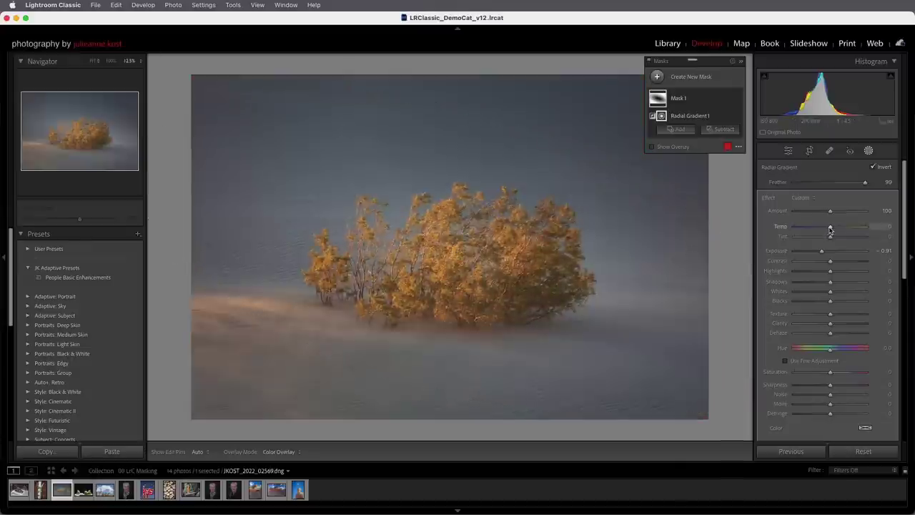
drag(830, 228, 826, 230)
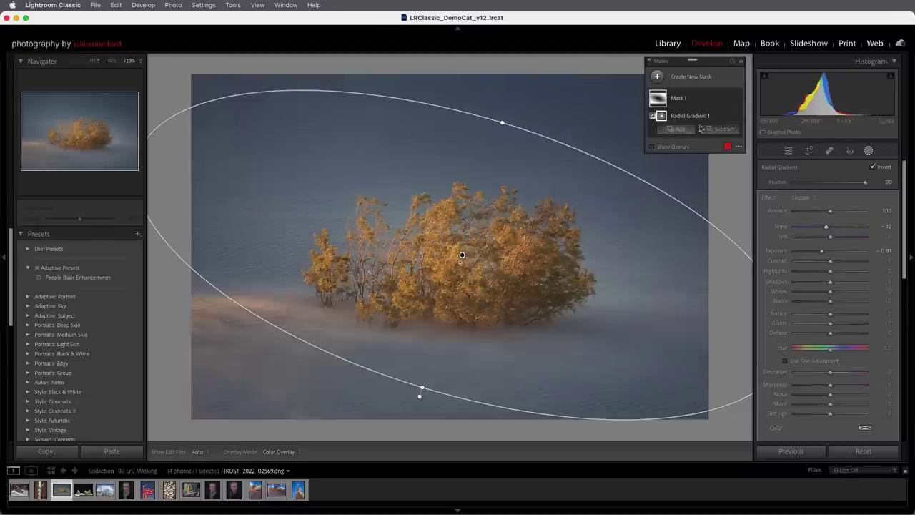
click(736, 101)
click(736, 100)
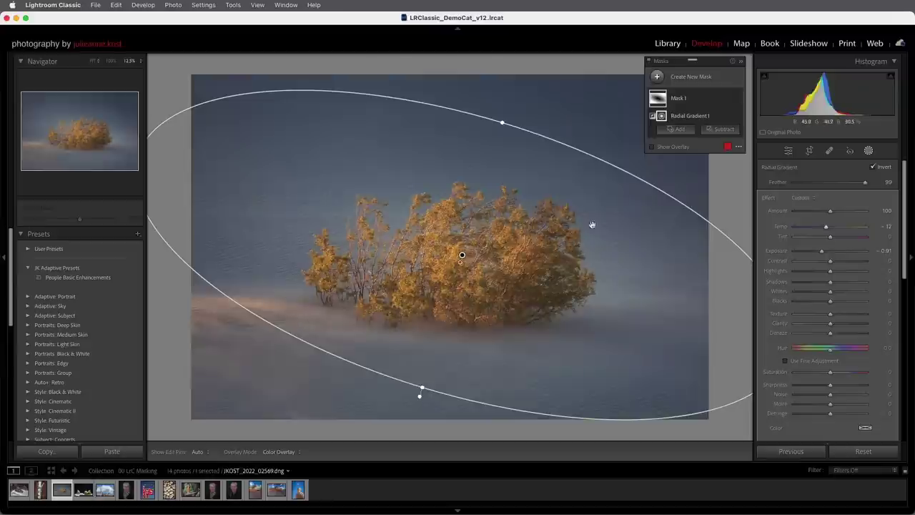
Step: Subtract a slightly tilted linear gradient from the mask, drawn from the lower foreground up to the bush's base
click(714, 132)
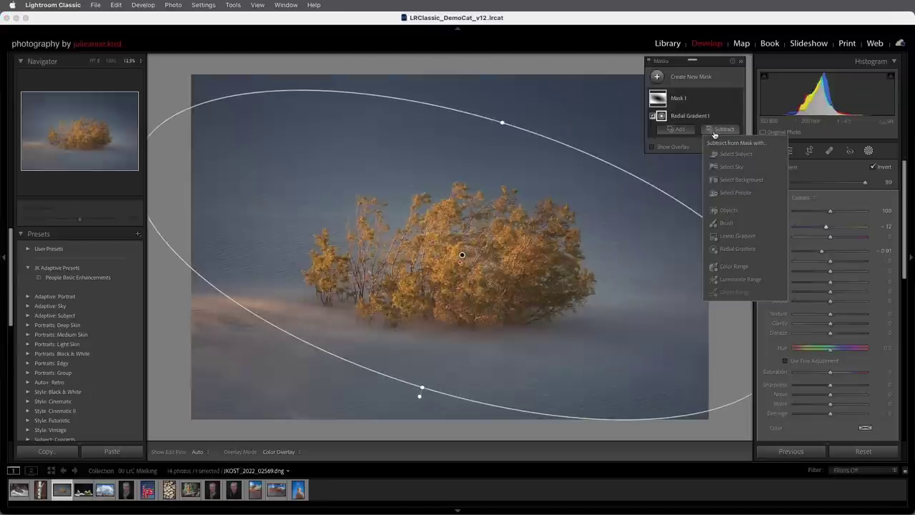
click(737, 235)
drag(357, 381, 374, 281)
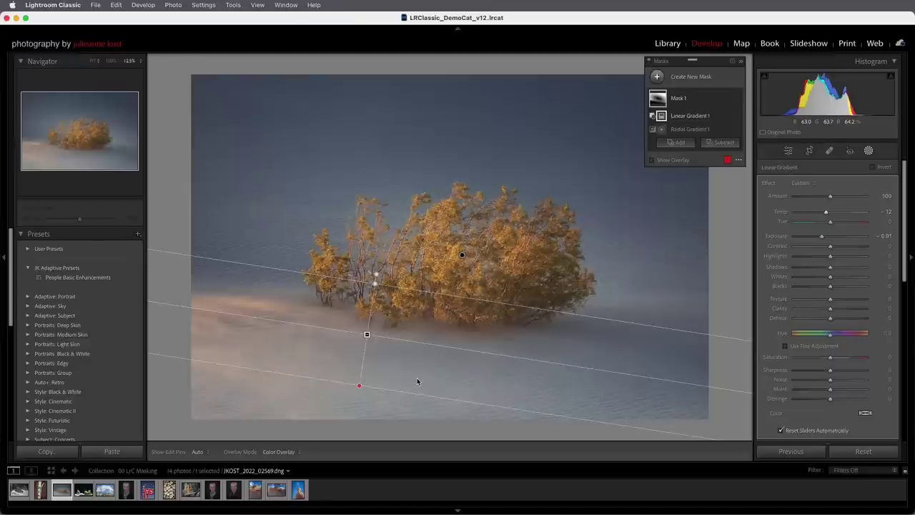
Step: Add a brush to Mask 1 with Size 25, Feather 100 and Flow 15, and paint along the photo's lower foreground
click(676, 142)
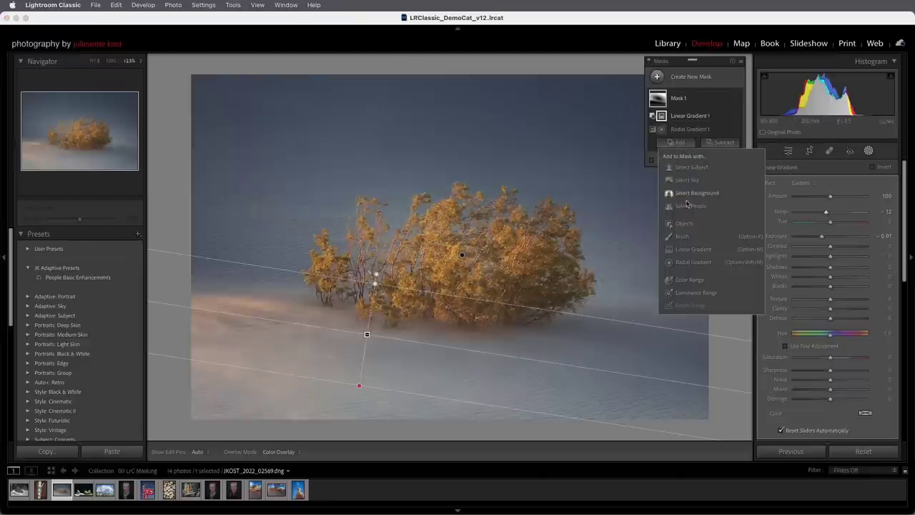
click(685, 235)
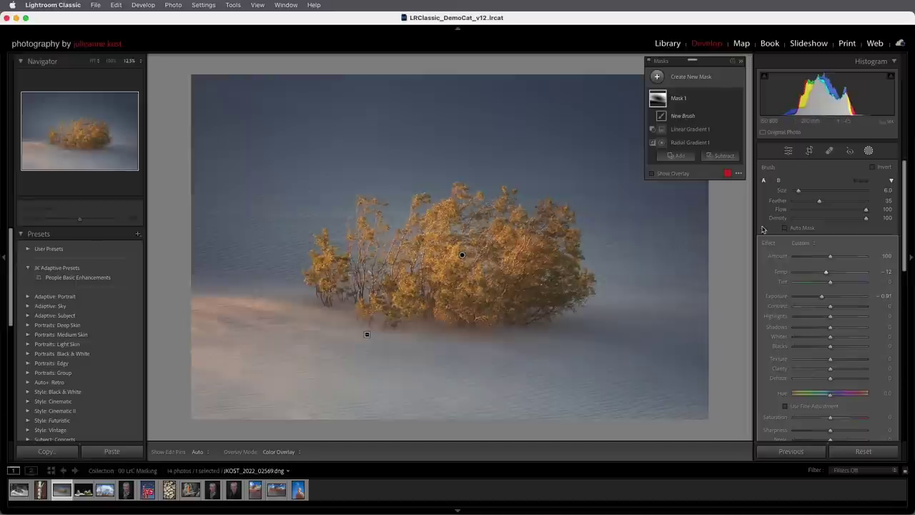
drag(819, 200, 874, 208)
scroll(499, 374, up, 2)
drag(865, 209, 804, 210)
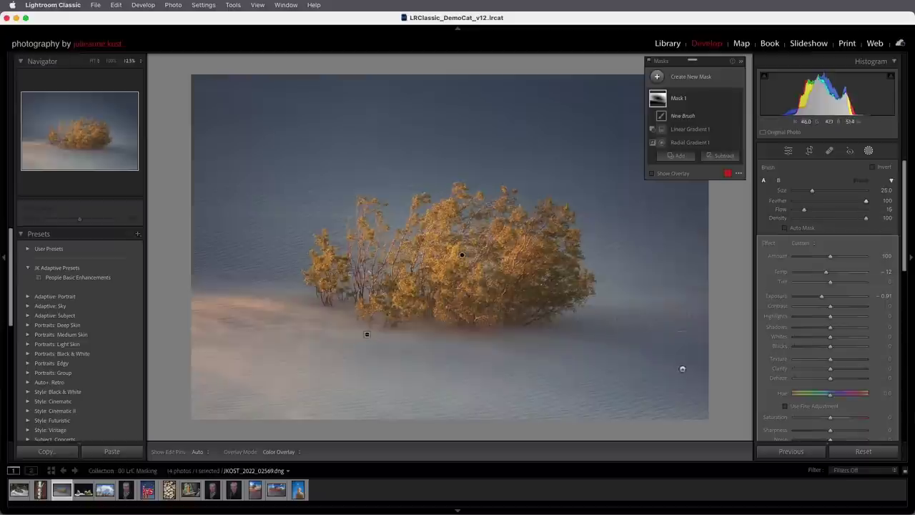
key(h)
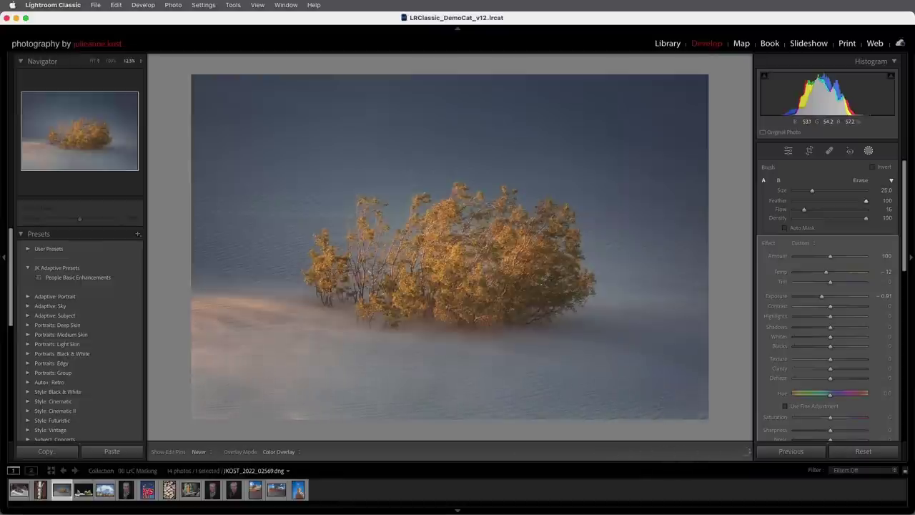
key(h)
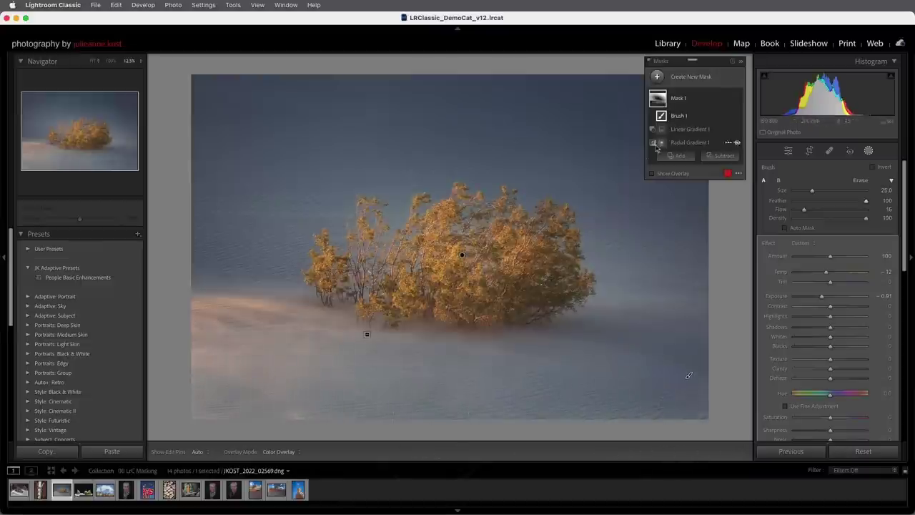
Step: Examine the overlays of Mask 1 and its components, and compare the photo with Mask 1 hidden and shown
mouse_move(663, 143)
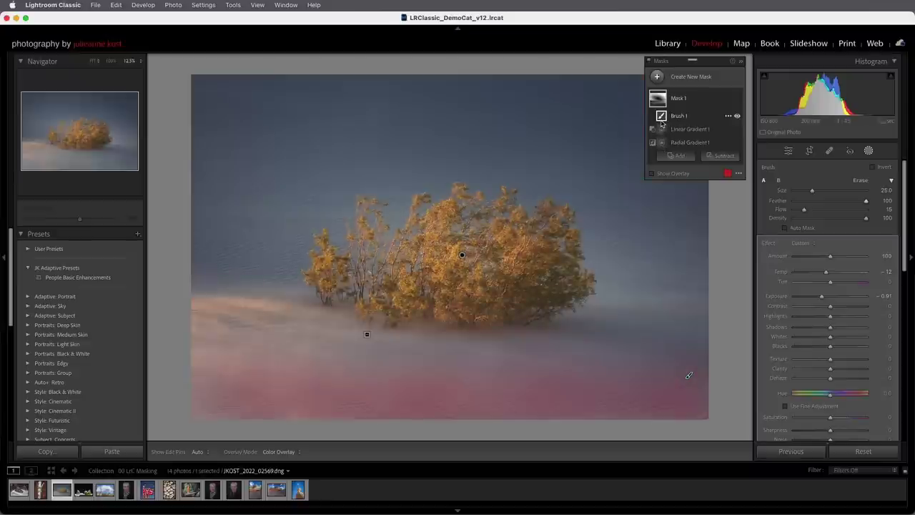
mouse_move(659, 103)
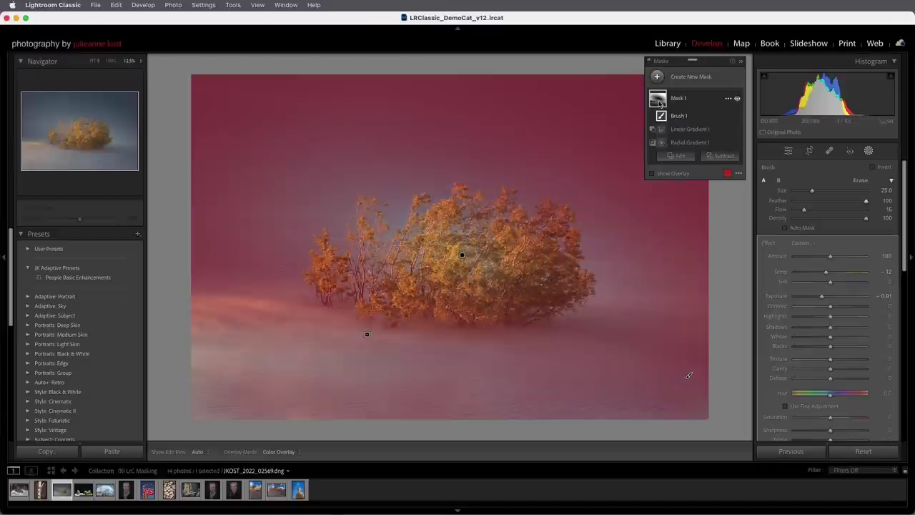
click(738, 100)
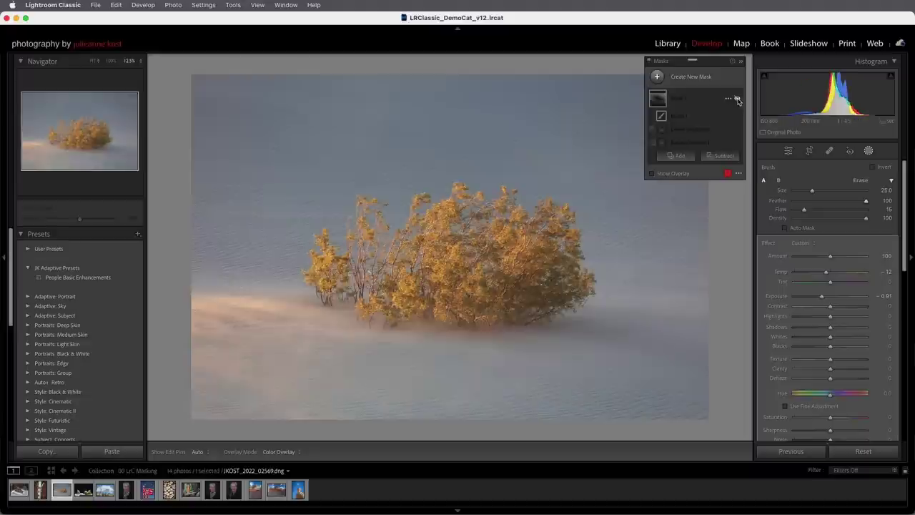
click(737, 100)
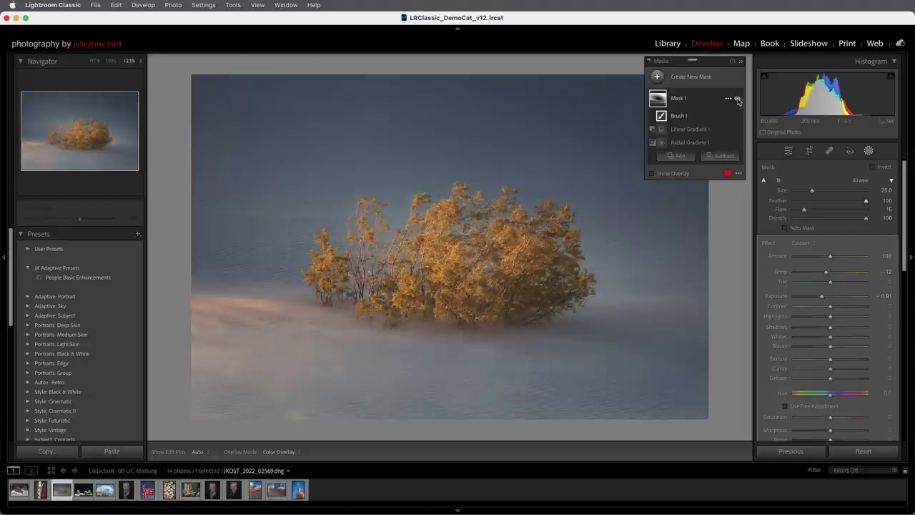
Step: Open the green pears photo fitted to the view, mask its subject, and set the mask's Temp to 36
click(81, 492)
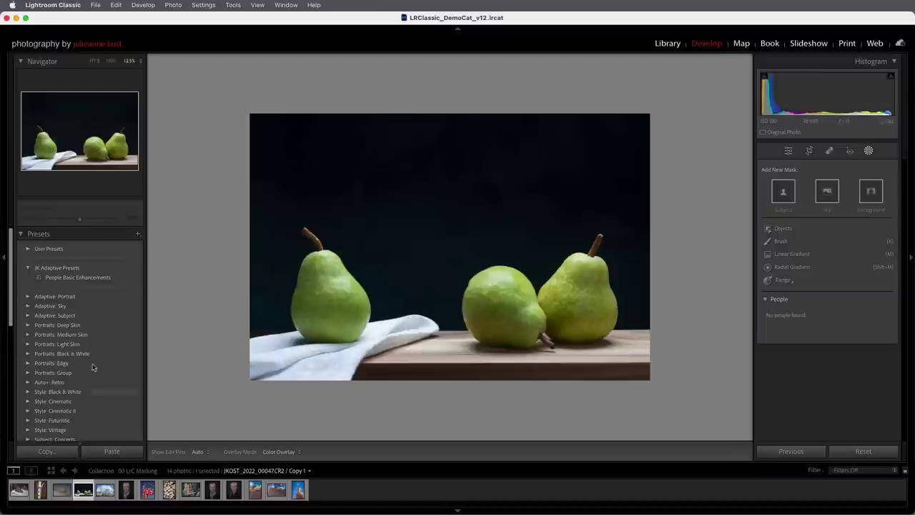
click(95, 61)
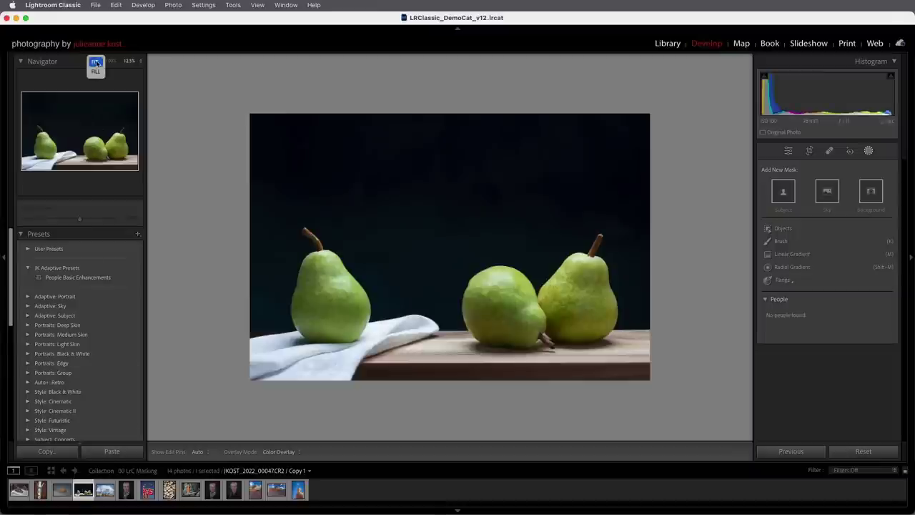
click(95, 70)
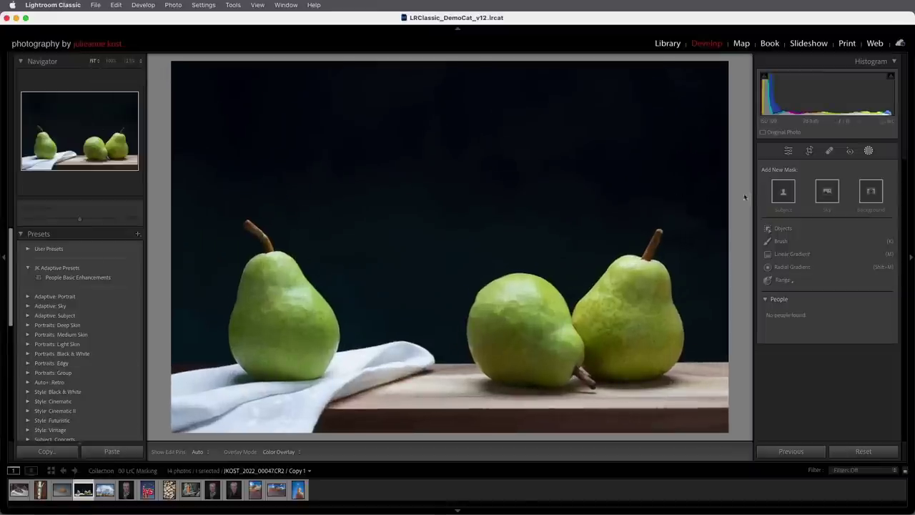
click(783, 191)
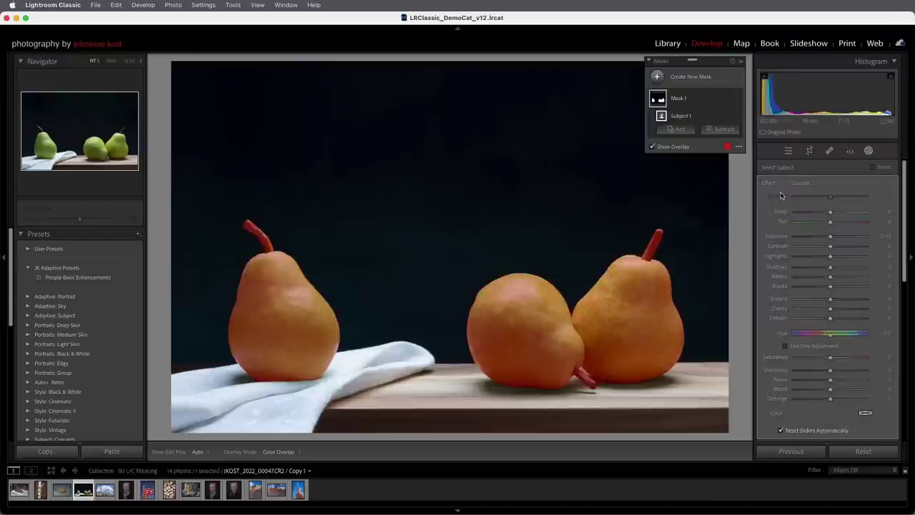
drag(830, 212, 843, 215)
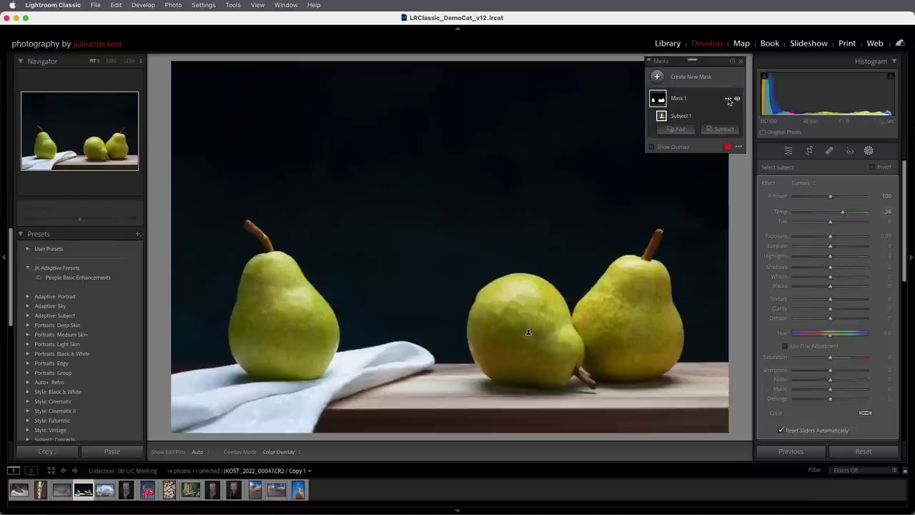
Step: Create a background mask for the pears photo and delete its Background 1 component
click(728, 100)
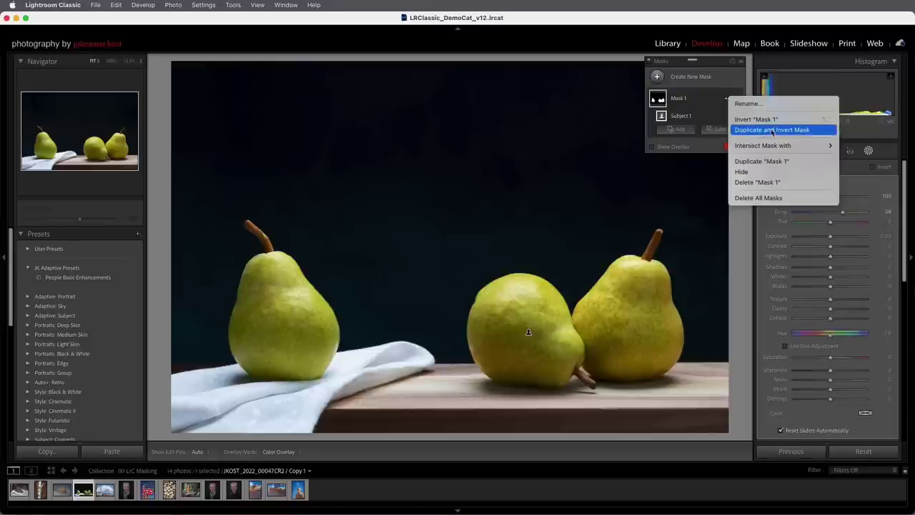
click(657, 76)
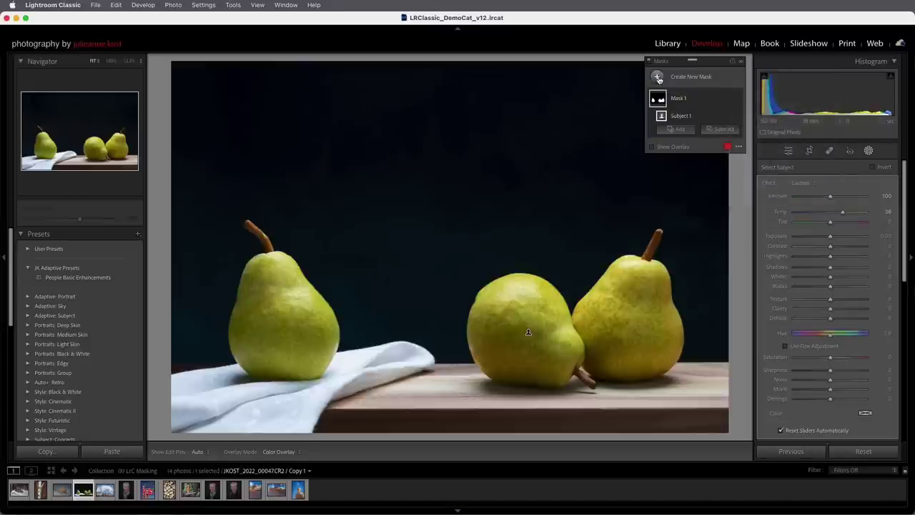
click(658, 77)
click(710, 122)
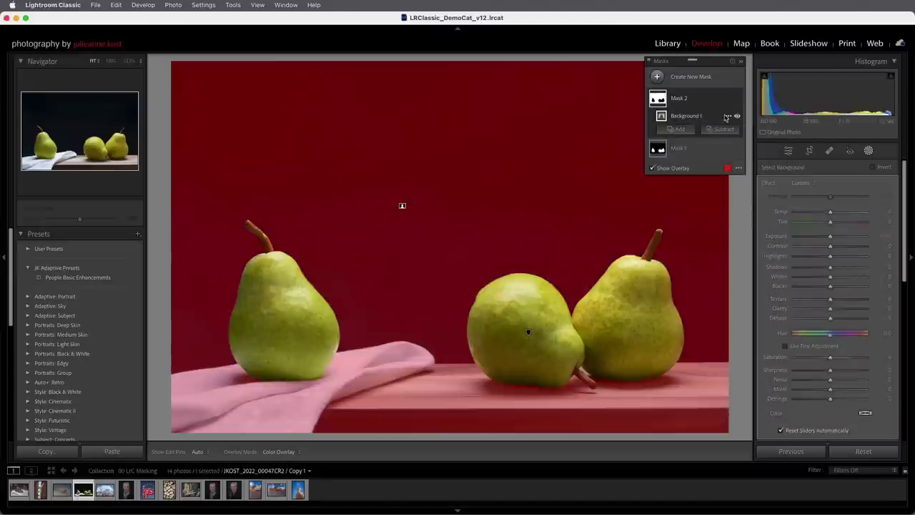
click(727, 116)
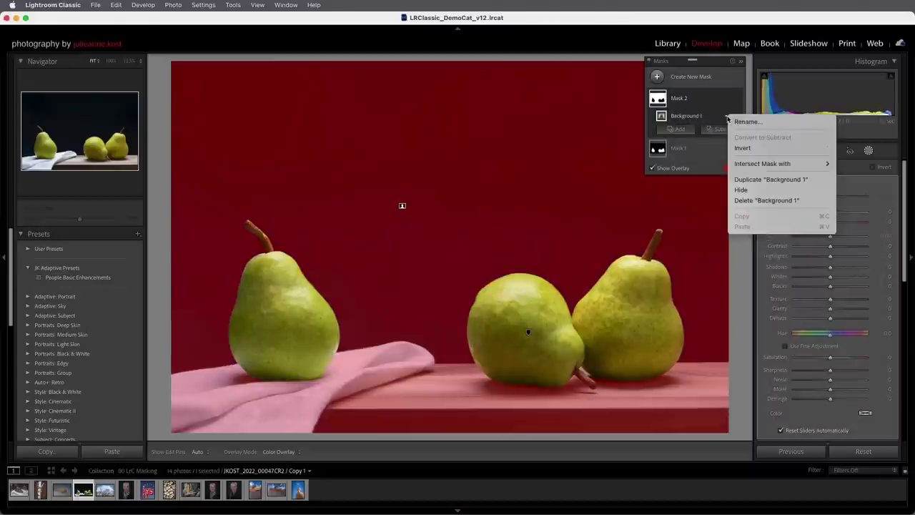
click(740, 201)
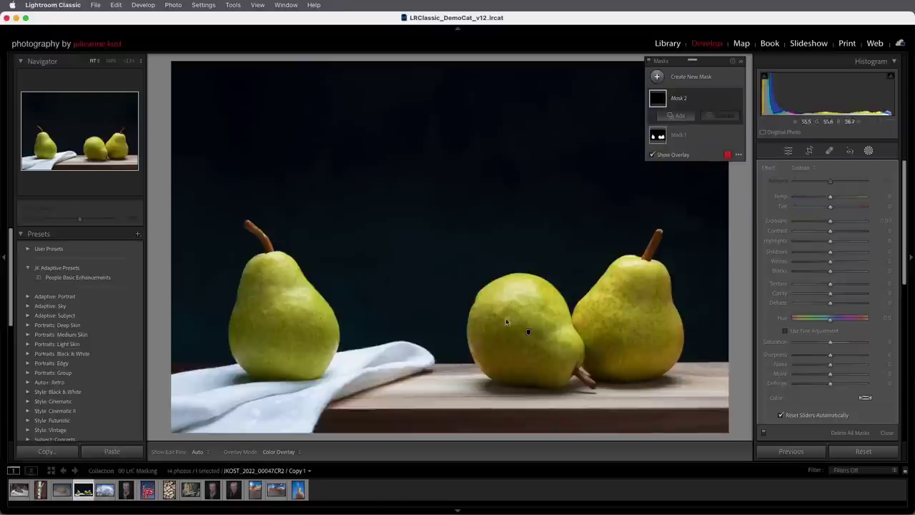
Step: Create an Objects mask of the pear lying on its side using a rectangular selection around it
click(657, 77)
click(715, 152)
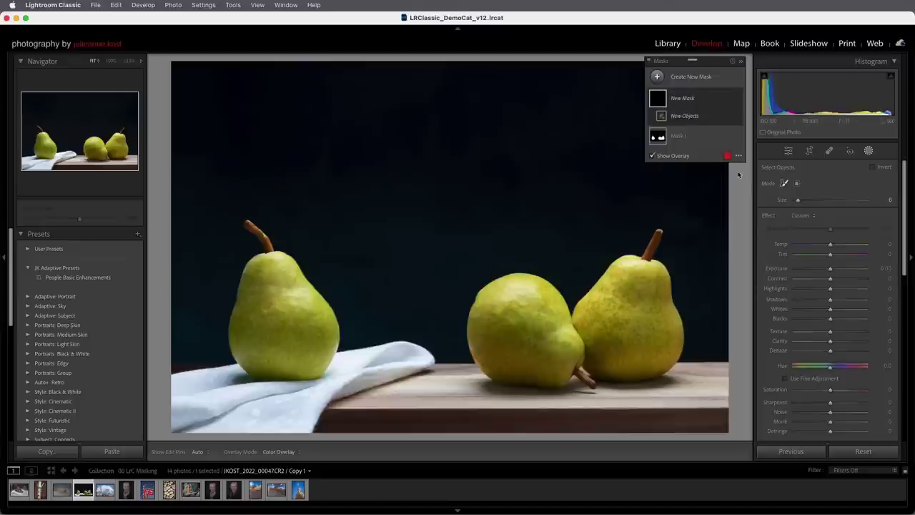
click(796, 185)
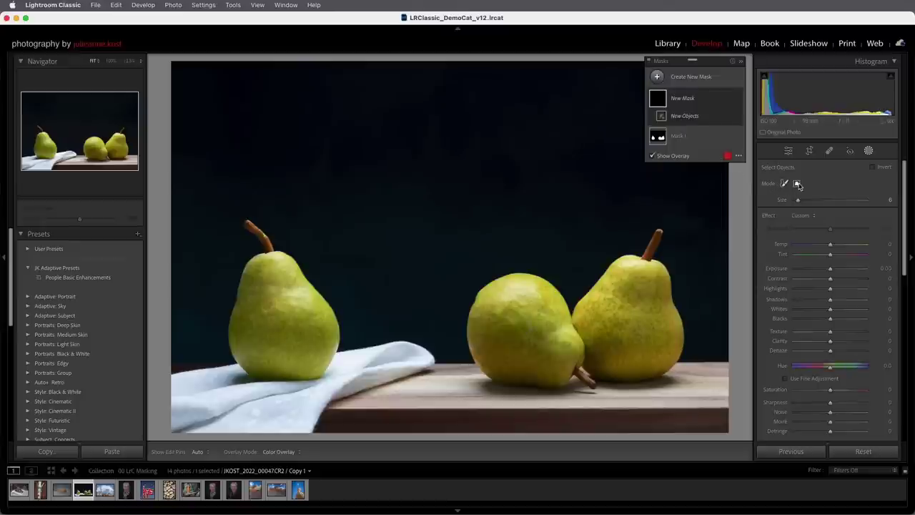
drag(613, 219, 441, 406)
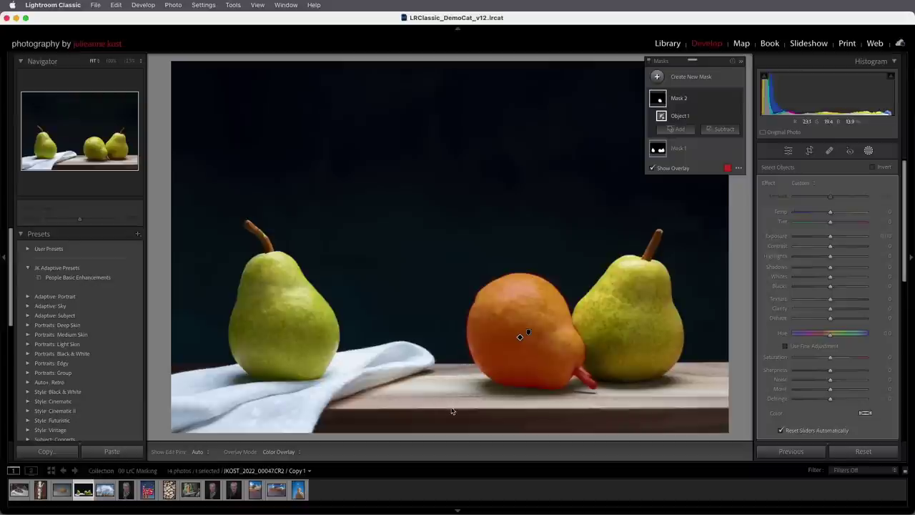
Step: Set the lying pear mask's Hue to −23.7, using fine adjustment
drag(830, 338, 827, 338)
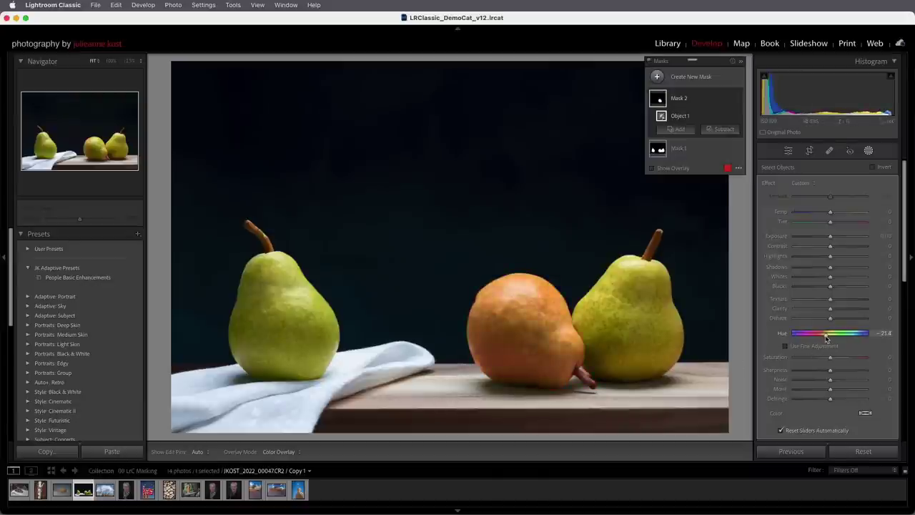
click(785, 347)
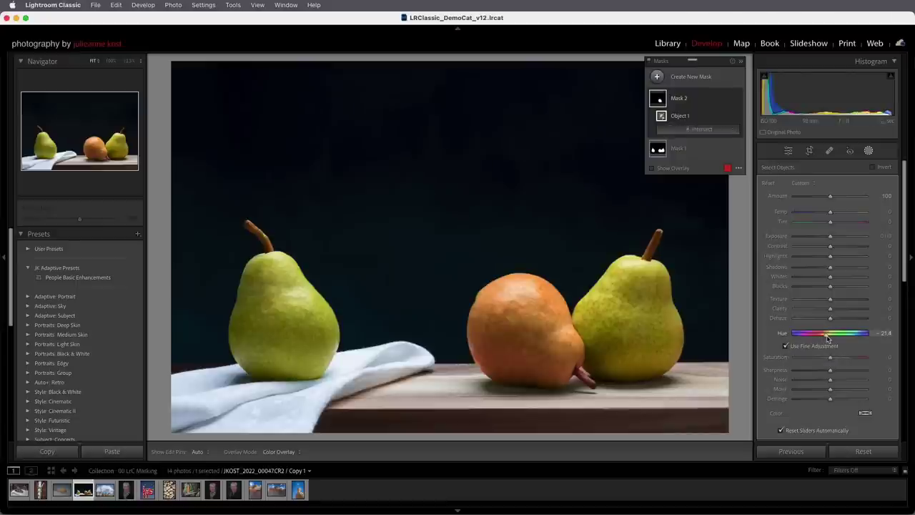
mouse_move(827, 339)
mouse_down()
mouse_move(814, 338)
mouse_move(825, 338)
mouse_up()
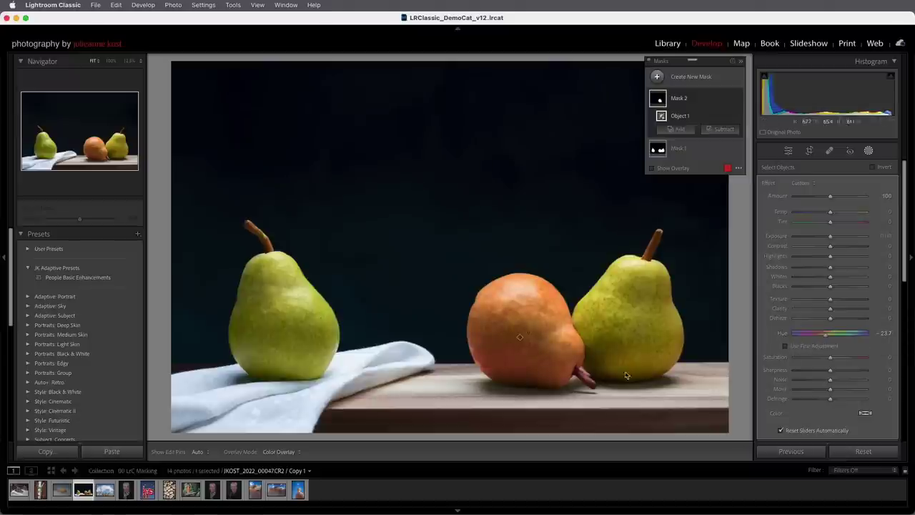
Step: Subtract the lying pear's stem from Mask 2 with a brush of Size 6, Feather 13 and Flow 100
click(720, 130)
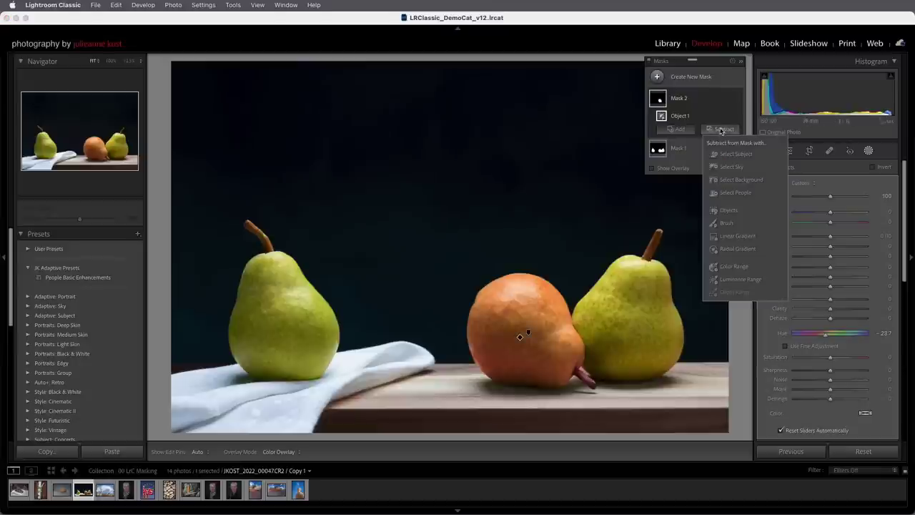
click(728, 224)
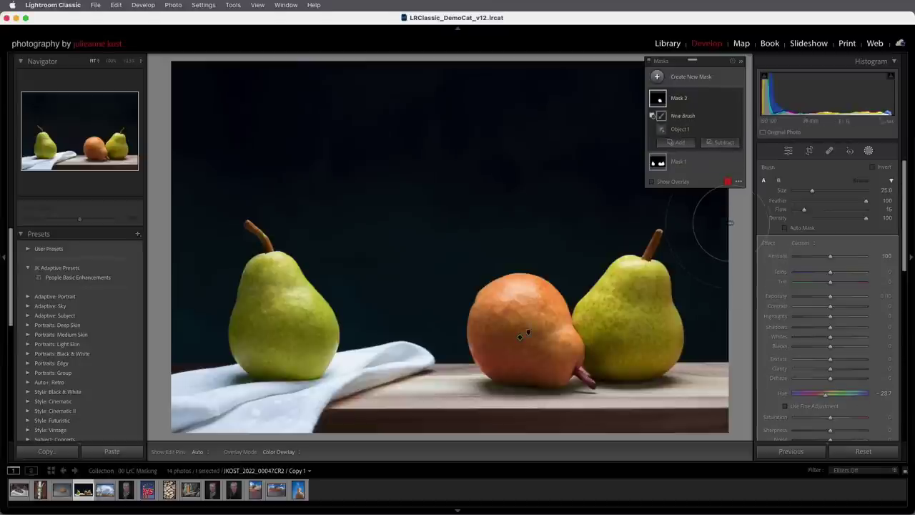
mouse_move(819, 212)
mouse_down()
mouse_move(870, 213)
mouse_move(804, 203)
mouse_move(800, 190)
mouse_up()
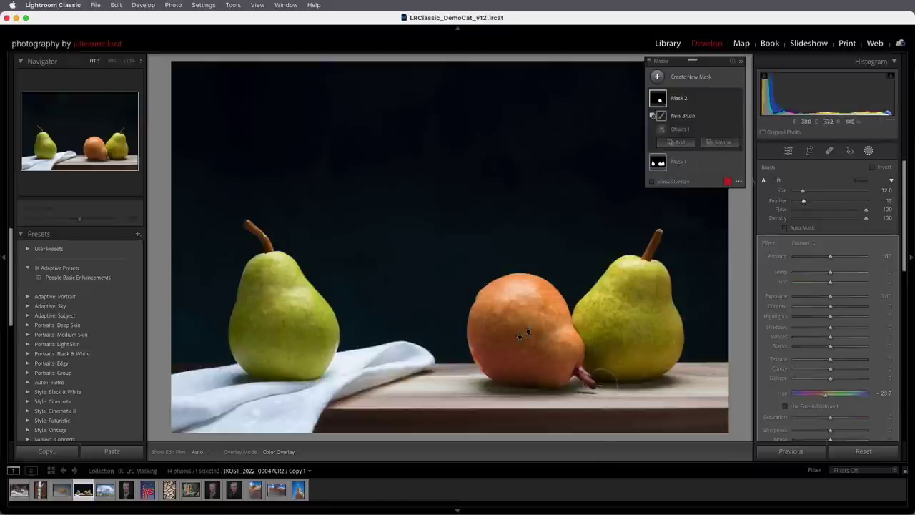
key(h)
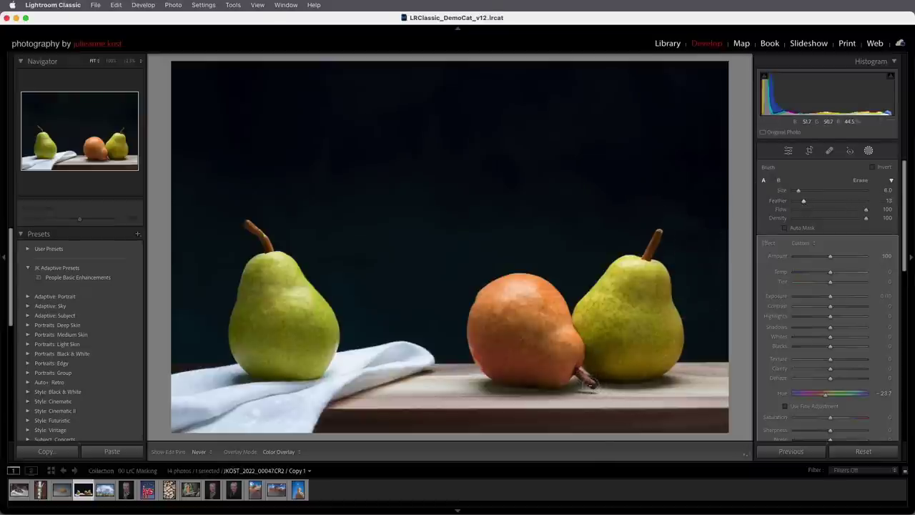
key(h)
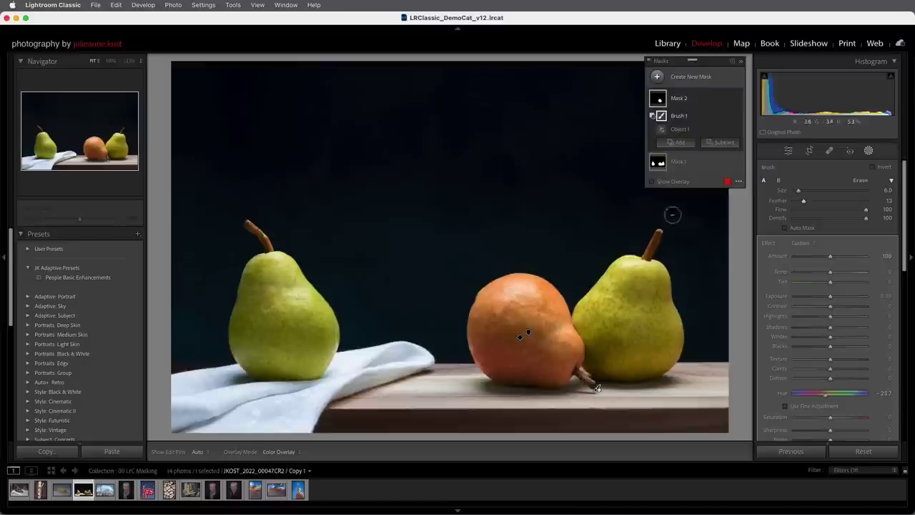
Step: Subtract a second brush (Size 19.8, Feather 81, Flow 42) over the lying pear's lower part, and hide Mask 2 to compare
click(720, 143)
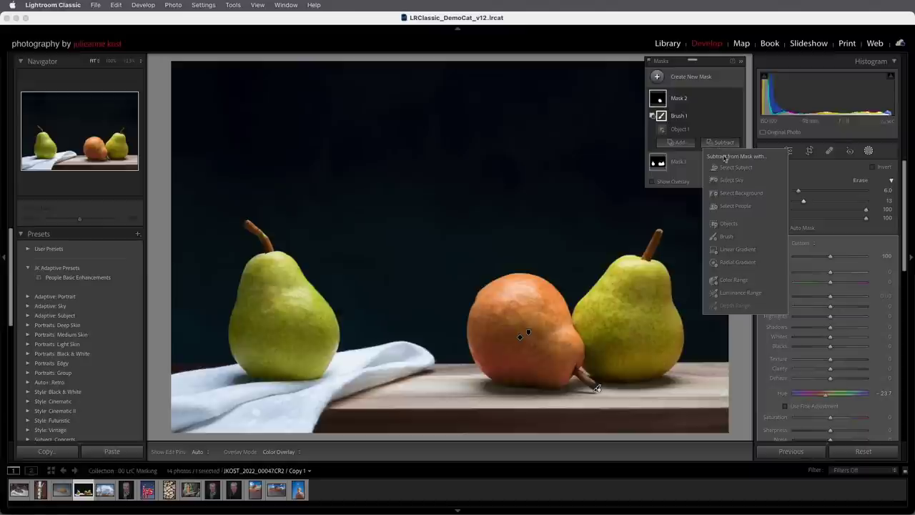
click(727, 237)
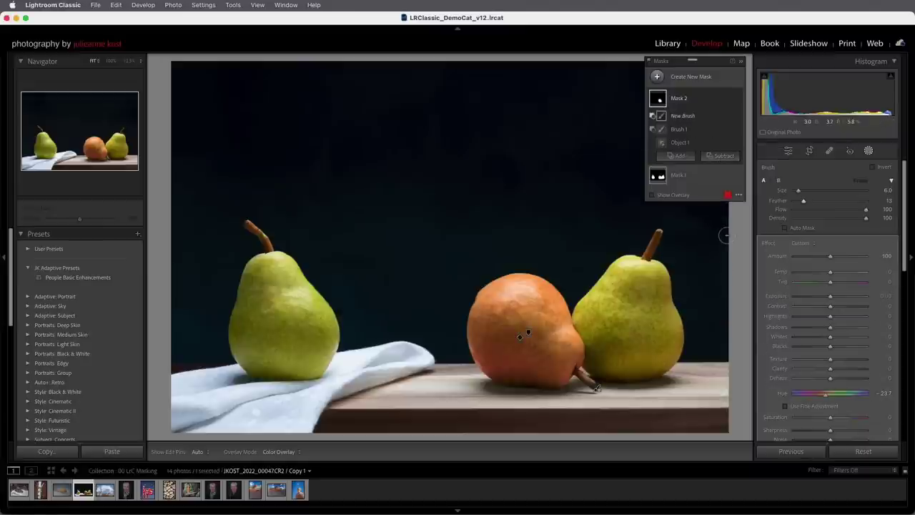
drag(804, 201, 852, 203)
drag(799, 191, 808, 192)
drag(866, 209, 824, 209)
key(h)
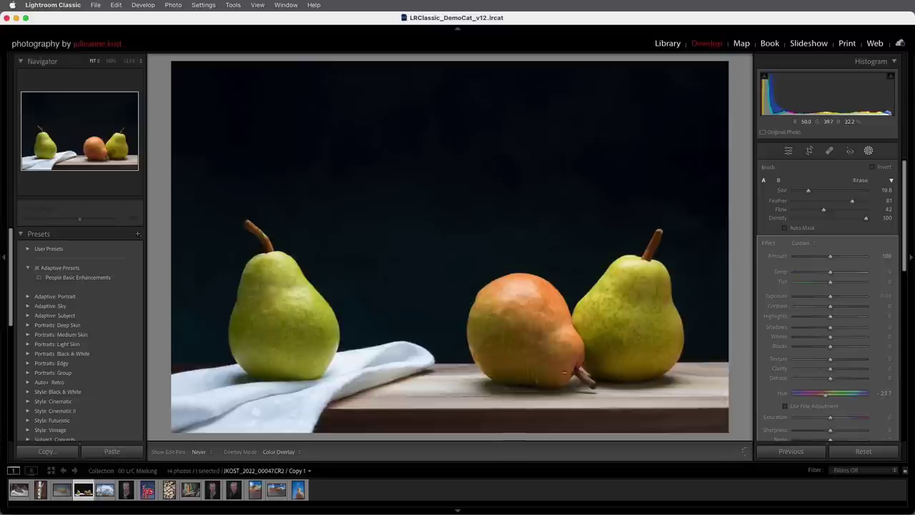
key(h)
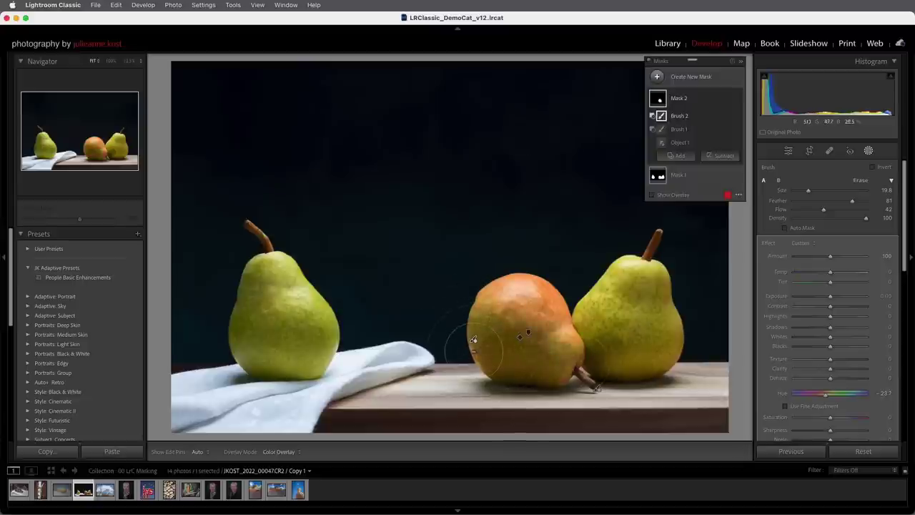
click(738, 99)
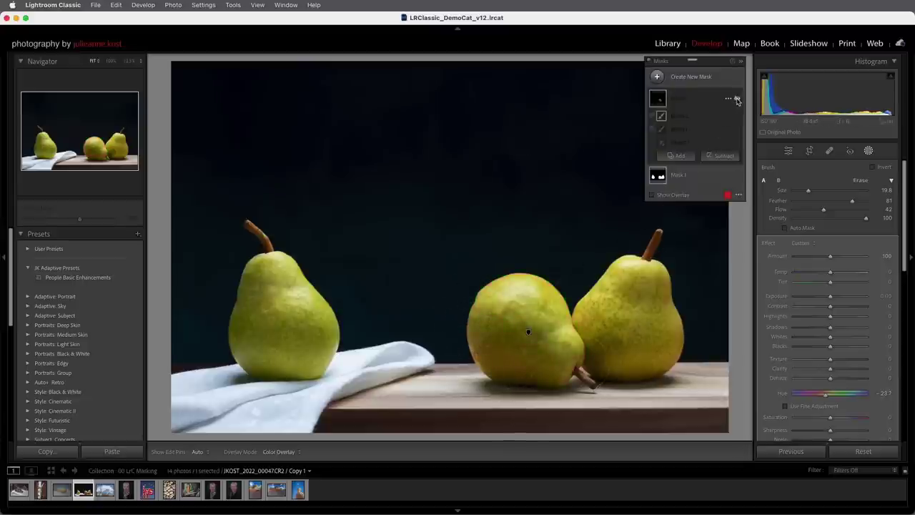
Step: Toggle Mask 2's visibility to compare the lying pear with and without its recolouring, leaving the mask on
click(738, 99)
click(738, 99)
click(738, 100)
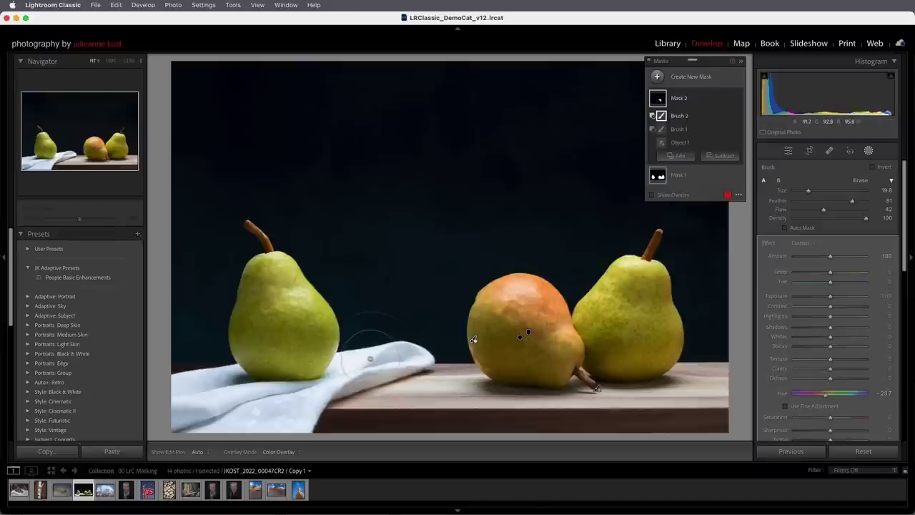
Step: Create an Objects mask of the white cloth with a rectangular selection, and set its Highlights to −11 and Saturation to −76
click(657, 77)
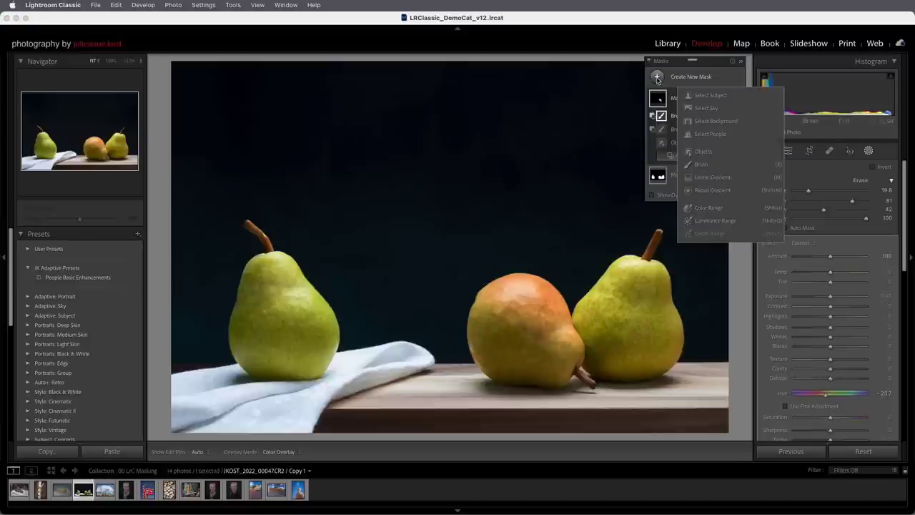
click(702, 152)
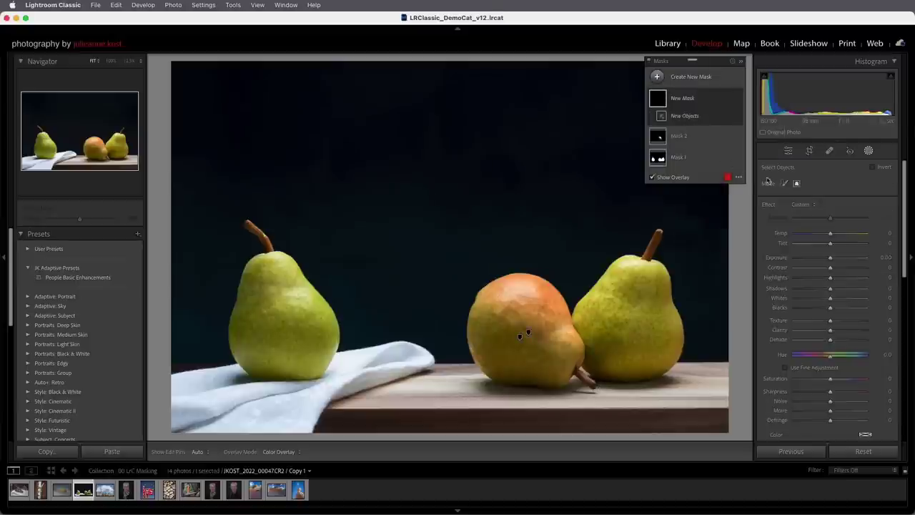
drag(443, 310, 166, 438)
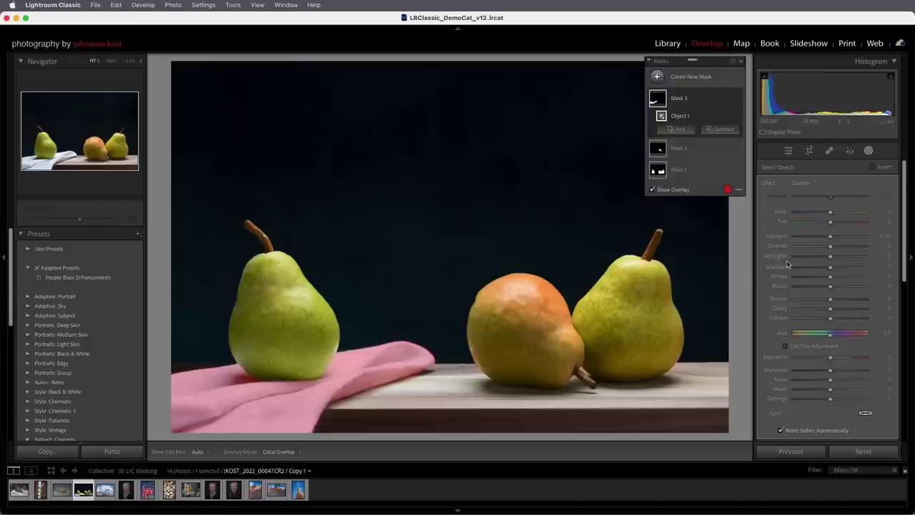
drag(830, 257, 825, 262)
drag(830, 360, 802, 361)
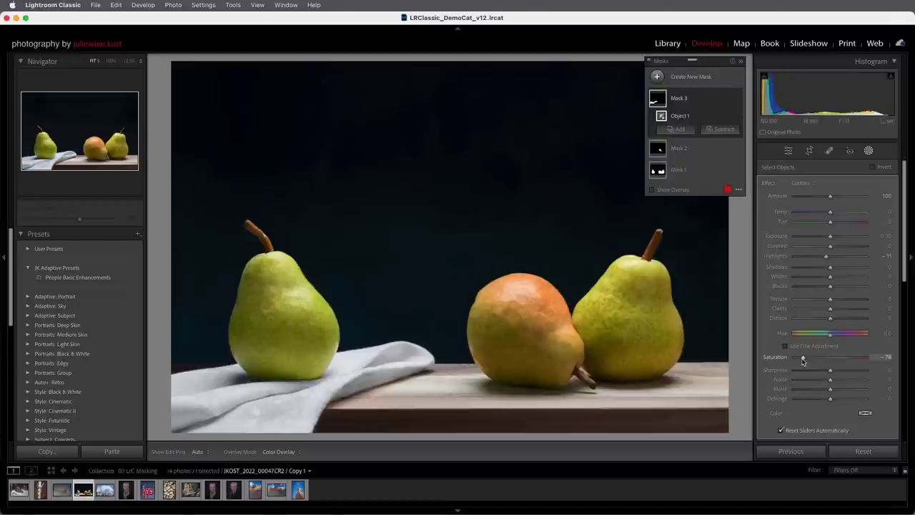
Step: Start a new brush mask with one dab of Size 23, Feather 100 and Flow 100 in the photo's upper-left corner
key(super+minus)
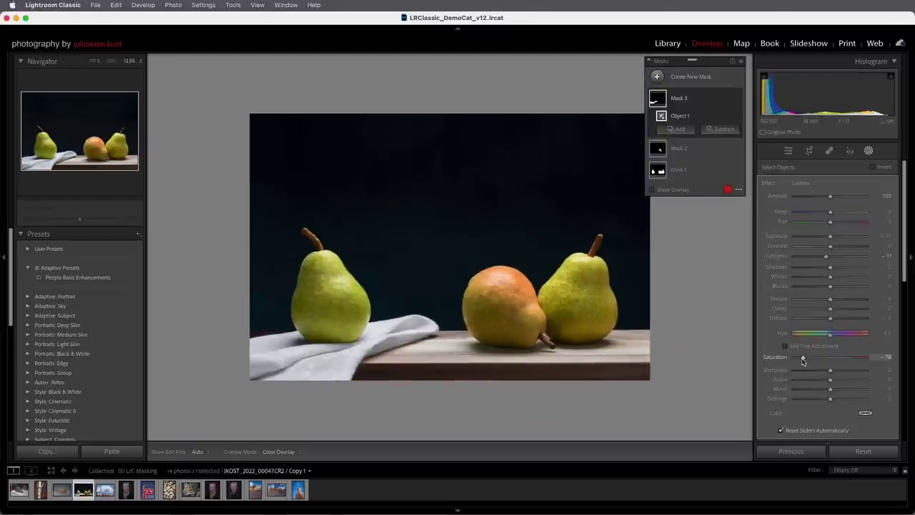
click(657, 77)
click(701, 165)
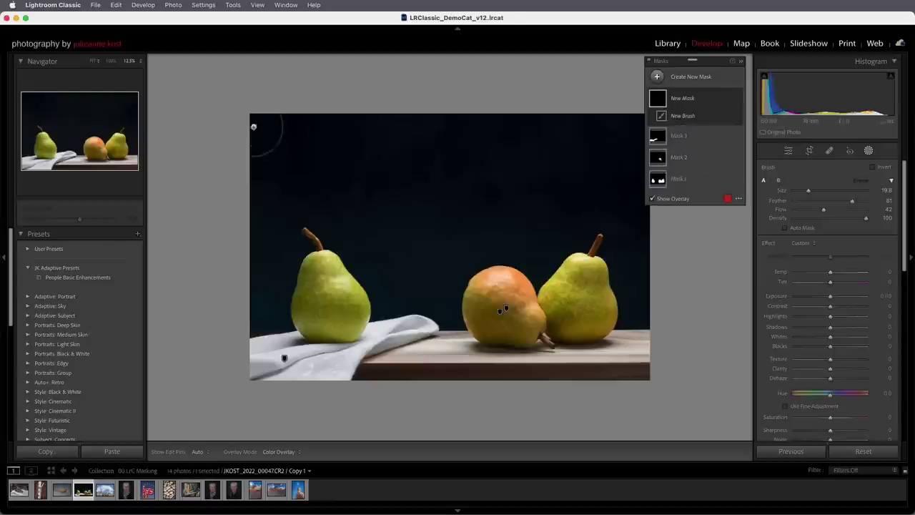
drag(824, 212, 872, 204)
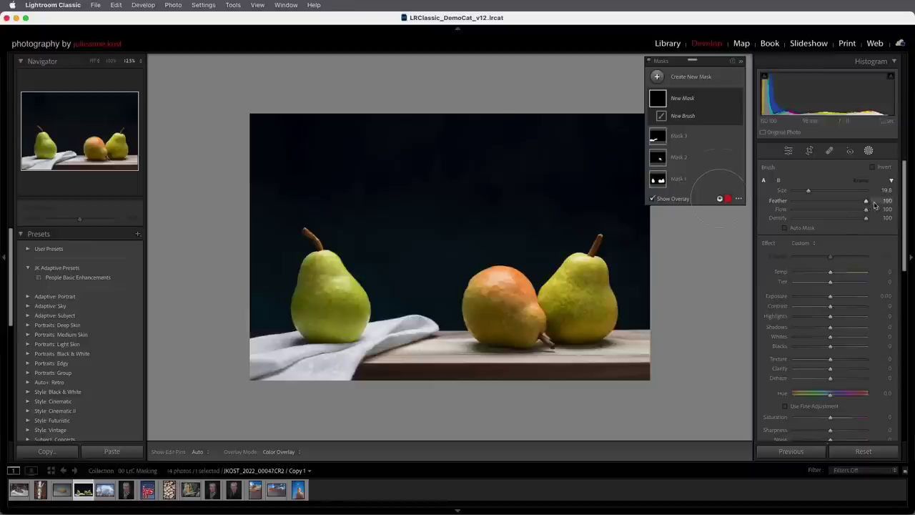
scroll(254, 118, up, 3)
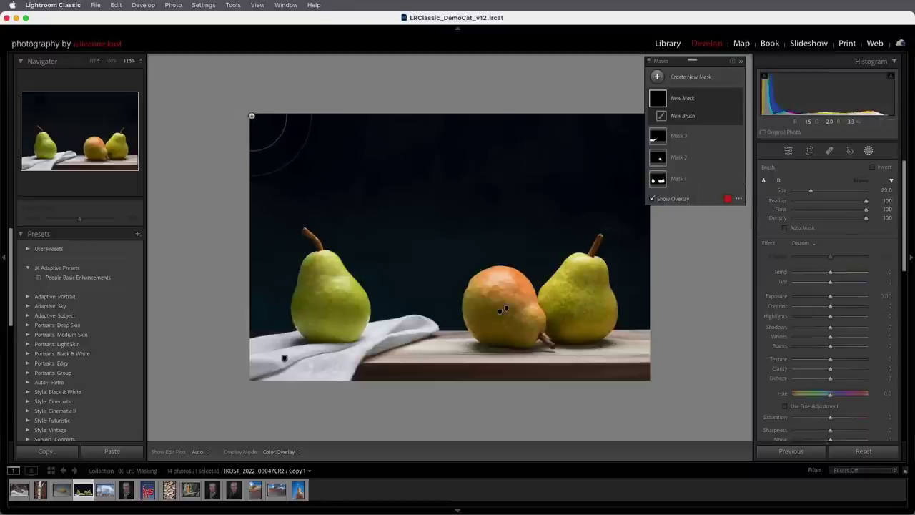
click(252, 116)
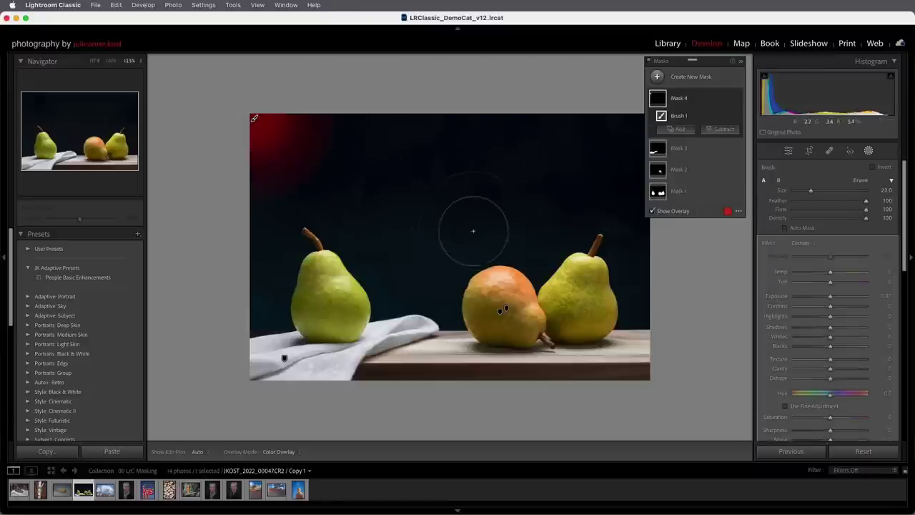
Step: Extend the brush mask as a straight, widening diagonal beam to the photo's lower-right edge, using Size 36
scroll(531, 246, up, 3)
scroll(548, 260, up, 2)
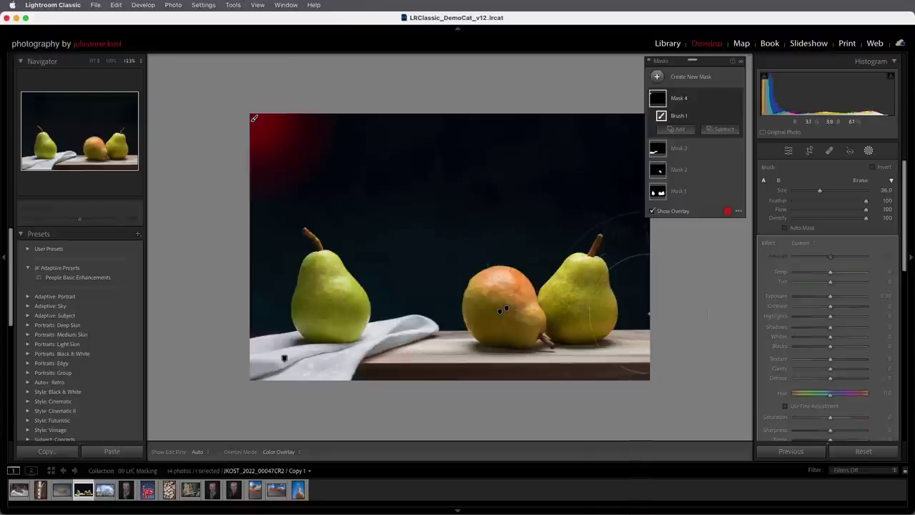
shift+click(629, 304)
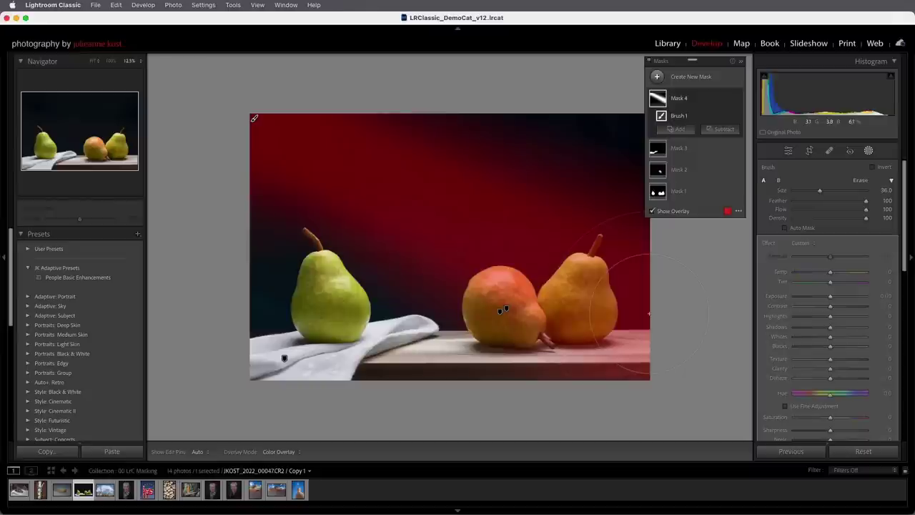
Step: Set the beam mask's Exposure to 2.05 and subtract the automatically selected subject from it
drag(830, 296, 849, 298)
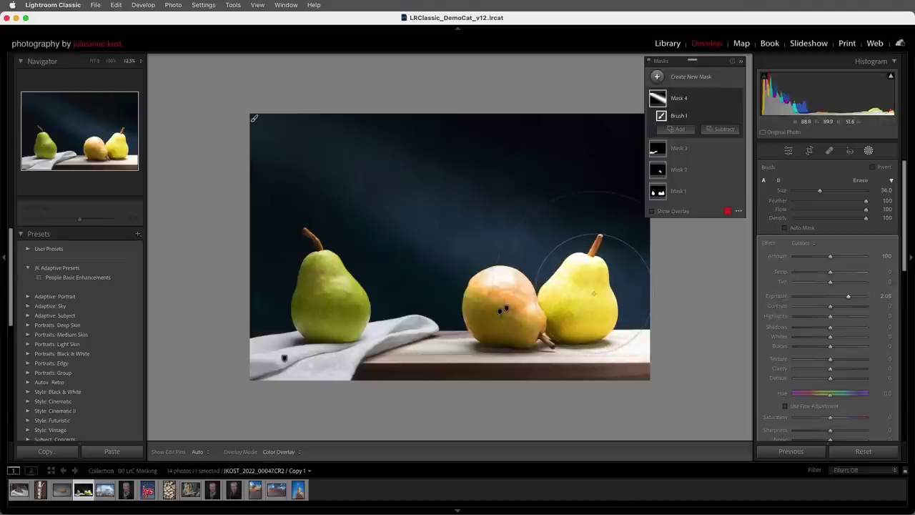
click(715, 129)
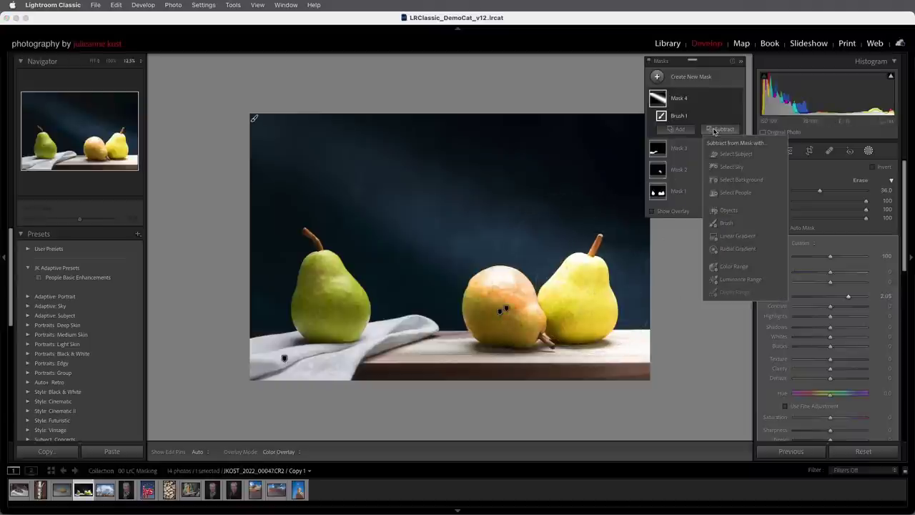
click(722, 154)
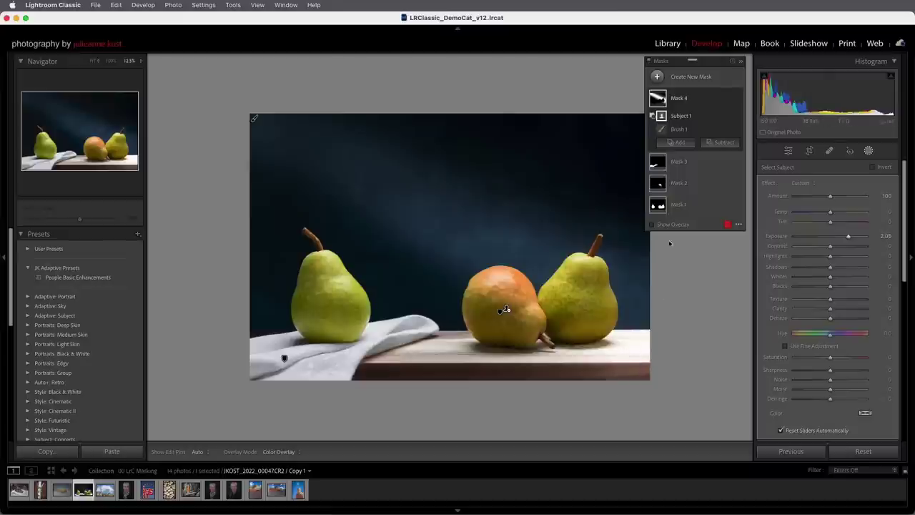
Step: Subtract a brush stroke of Size 9, Feather 100 and Flow 100 along the front edge of the wooden tabletop from Mask 4
click(719, 143)
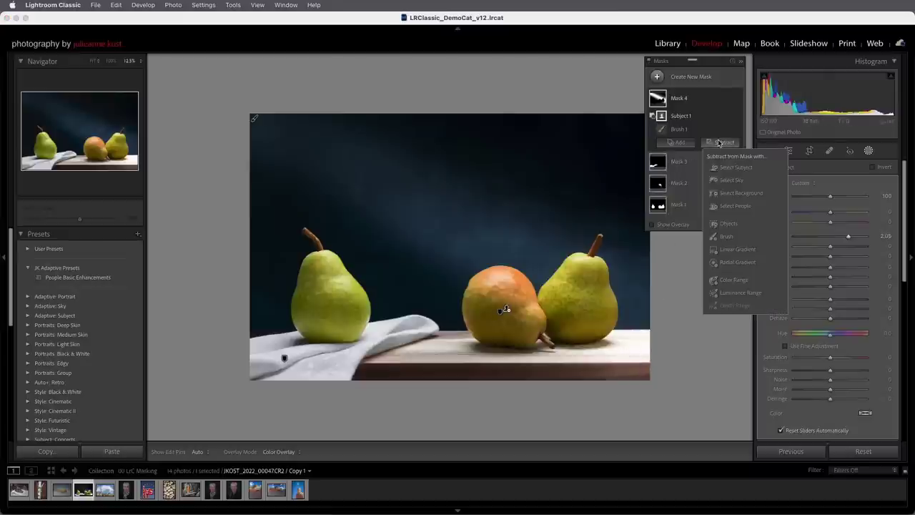
click(724, 236)
scroll(643, 360, down, 5)
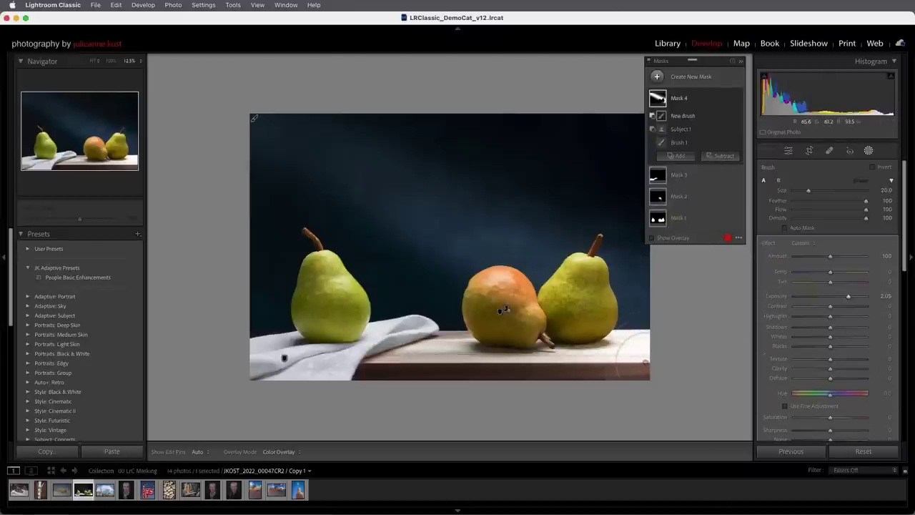
scroll(643, 361, down, 2)
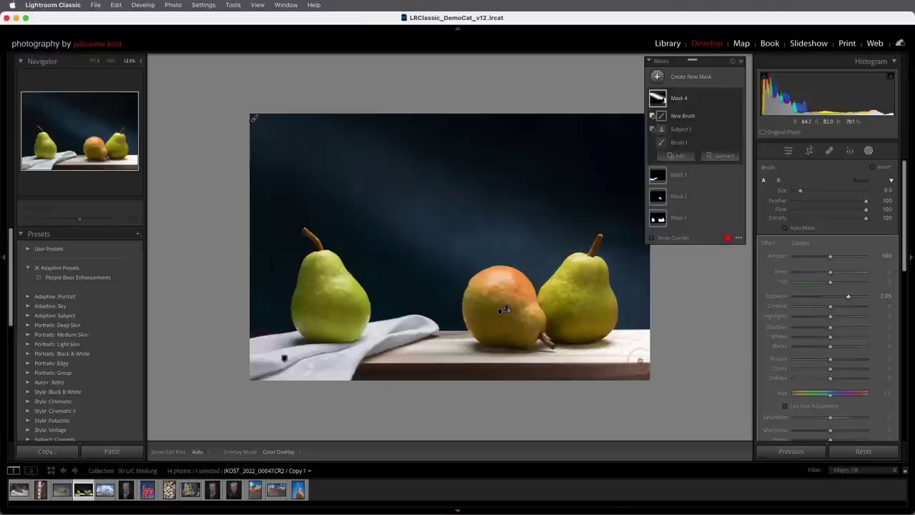
key(h)
mouse_move(640, 361)
mouse_down()
mouse_move(545, 368)
mouse_move(656, 358)
mouse_move(597, 353)
mouse_move(613, 351)
mouse_move(494, 356)
mouse_up()
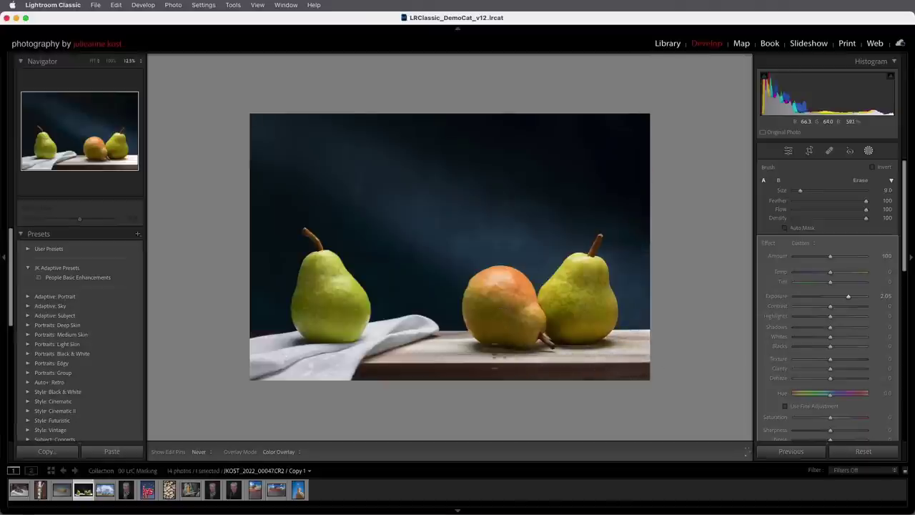
Step: Show the mask pins again and reposition Brush 1 of Mask 4 slightly lower on the photo
key(h)
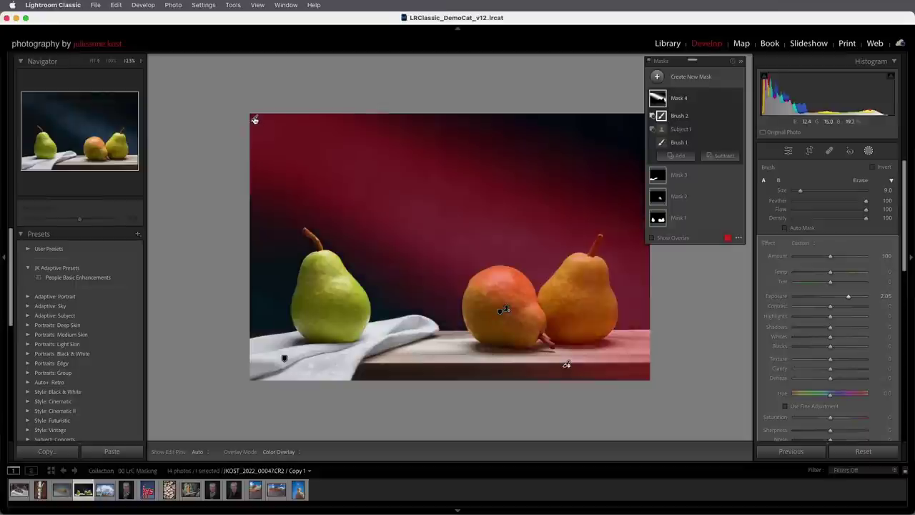
key(shift+w)
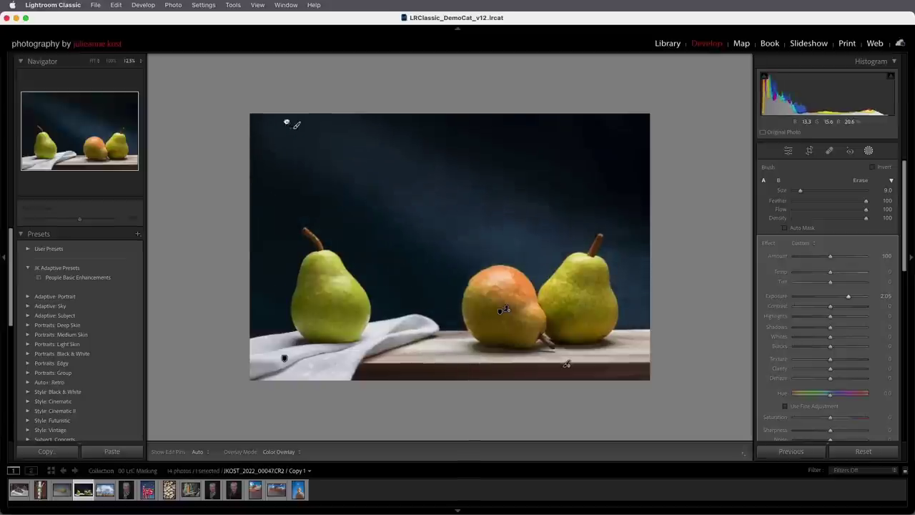
key(shift+w)
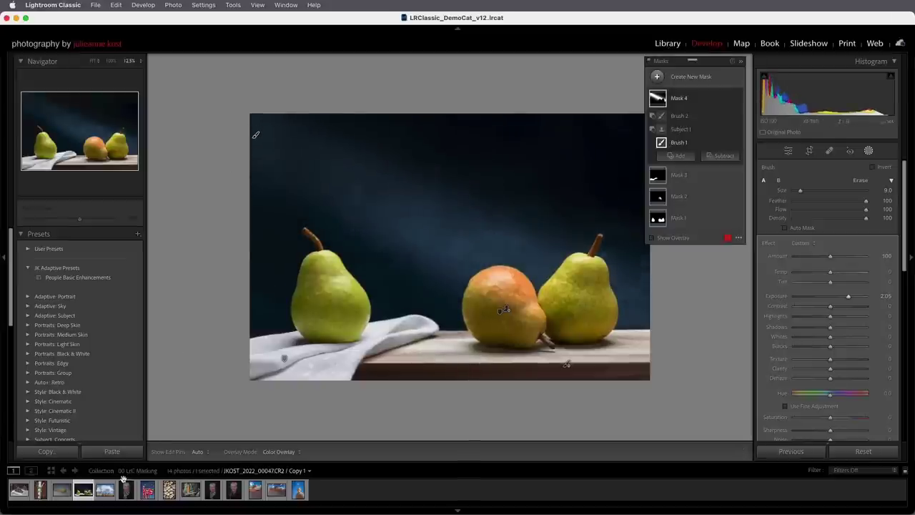
Step: Open the photo of rock formations under clouds, fit it to the view, and create a Sky mask
click(105, 490)
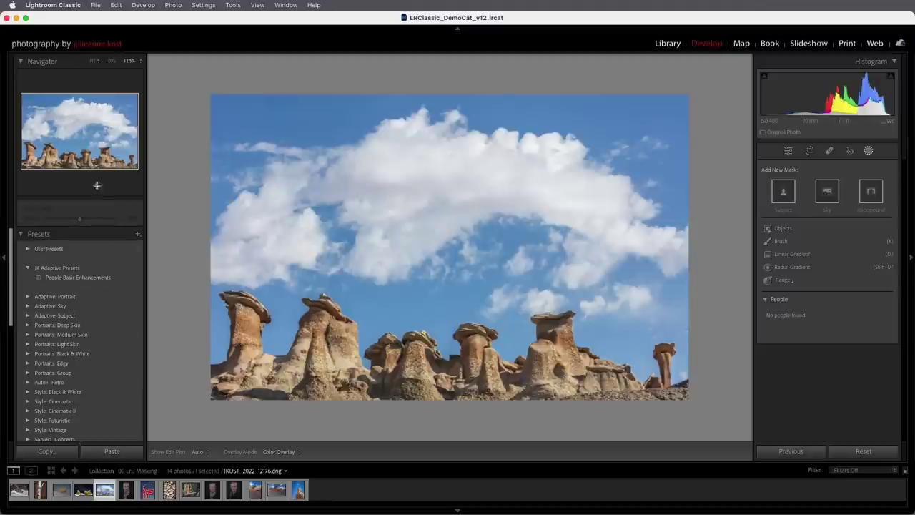
click(92, 62)
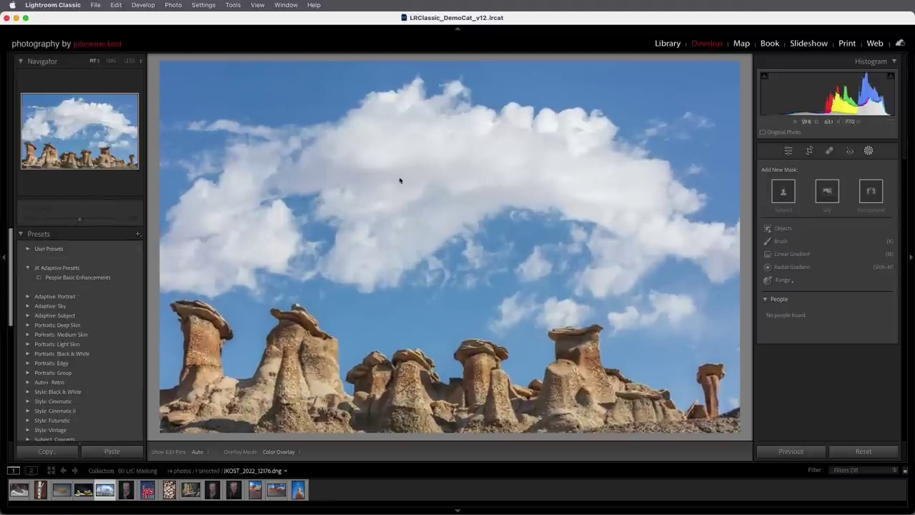
click(826, 192)
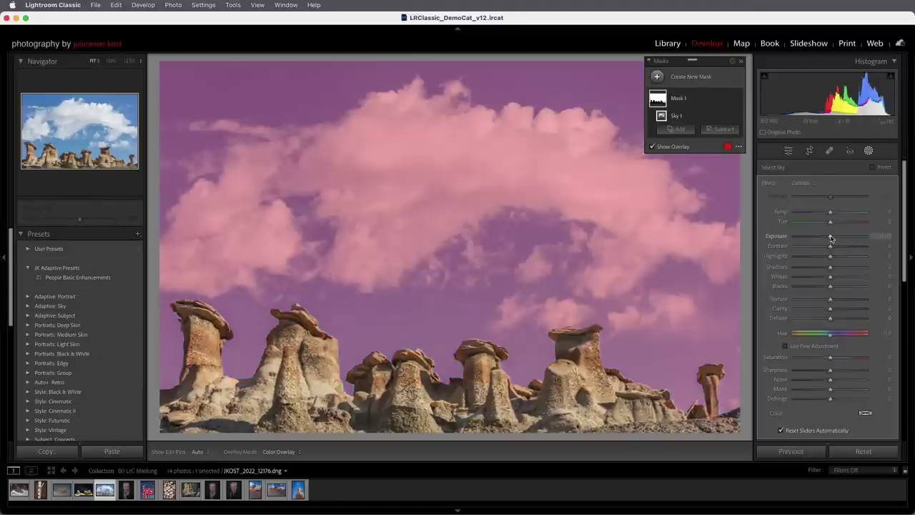
Step: Set the Sky mask's Exposure to −0.85, Texture 9, Clarity 34, Dehaze 12, Noise 34 and Saturation −59
drag(830, 236, 822, 241)
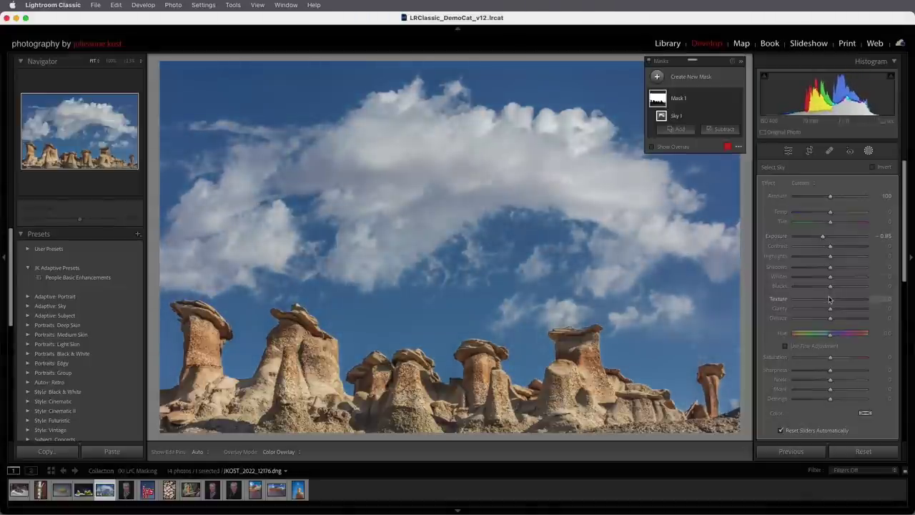
drag(830, 299, 842, 310)
drag(830, 320, 834, 322)
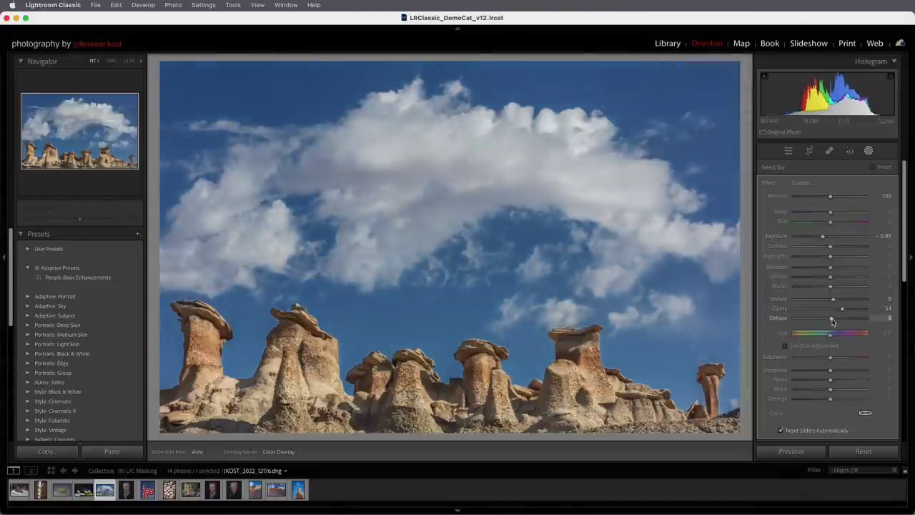
drag(830, 379, 809, 362)
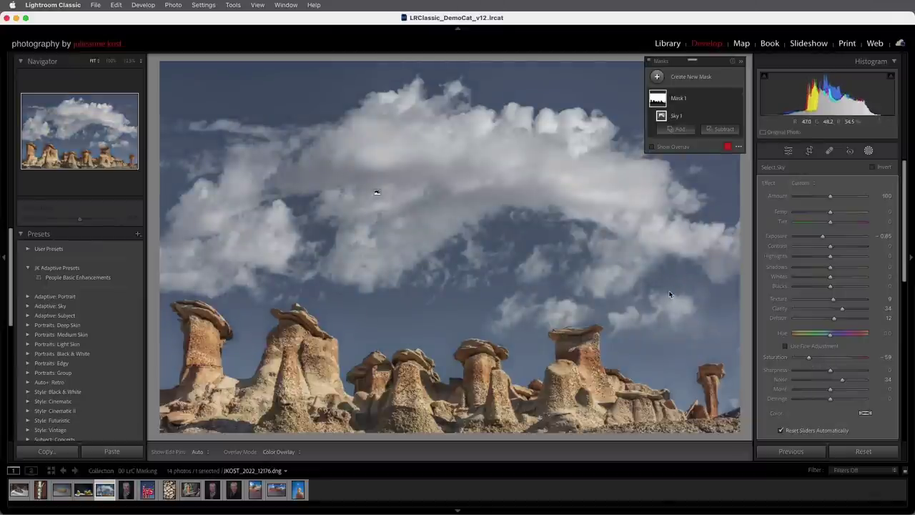
Step: Duplicate and invert Mask 1 to cover the rocks, setting the new mask's Temp to 7, Shadows to 39 and Blacks to 17
click(730, 101)
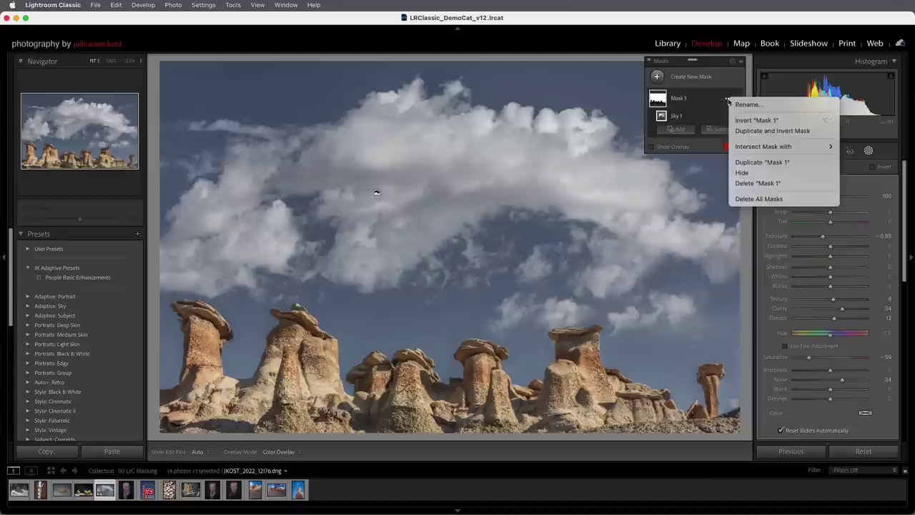
click(739, 131)
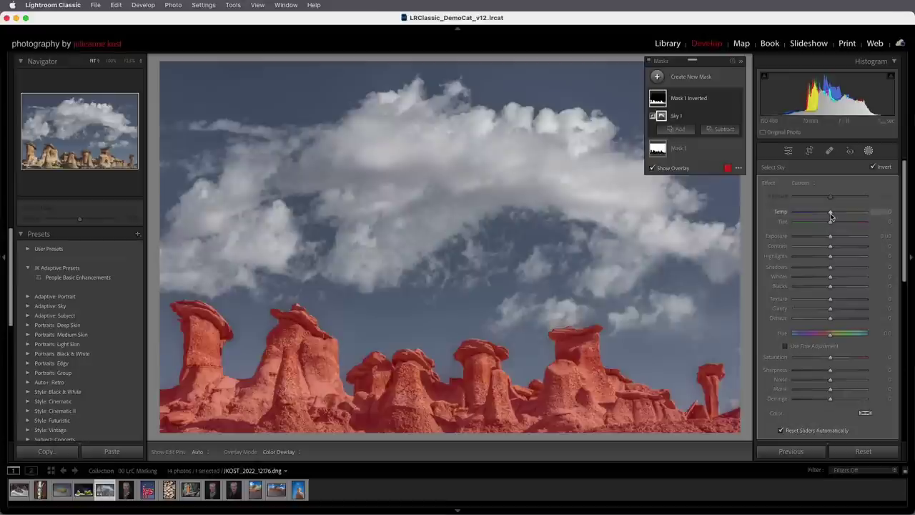
drag(830, 213, 831, 215)
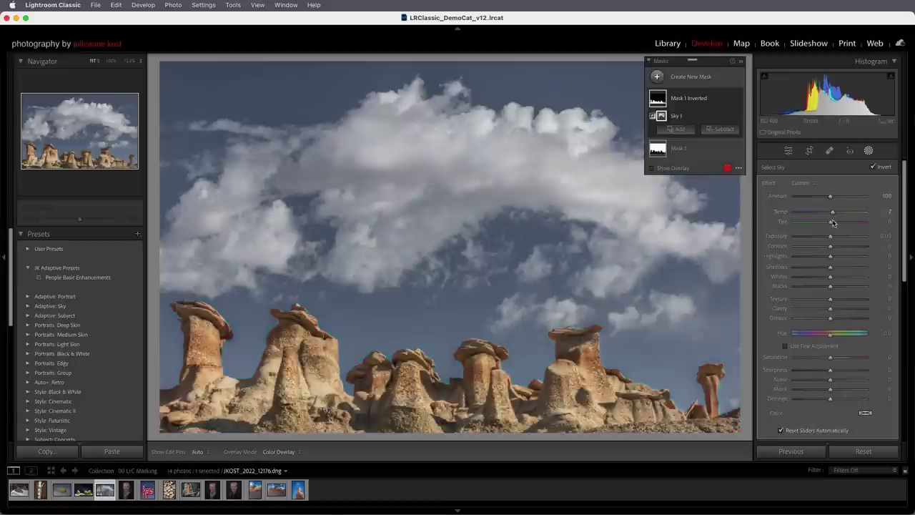
drag(831, 270, 837, 289)
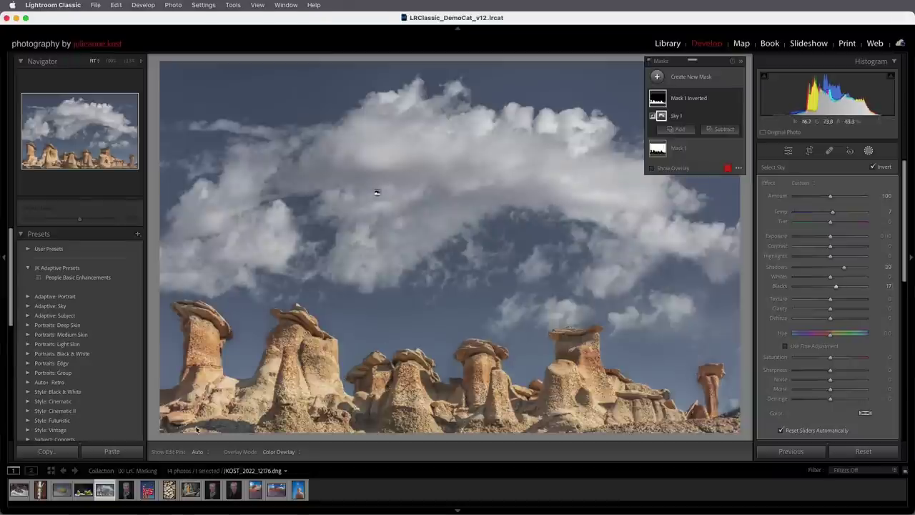
Step: Open the portrait of the person in a striped scarf and bring up the mask options for Person 1
click(128, 490)
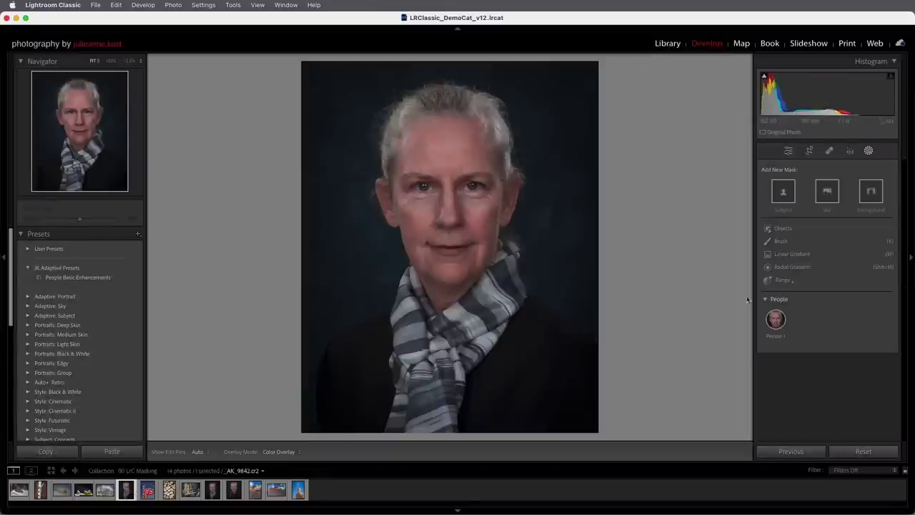
mouse_move(772, 330)
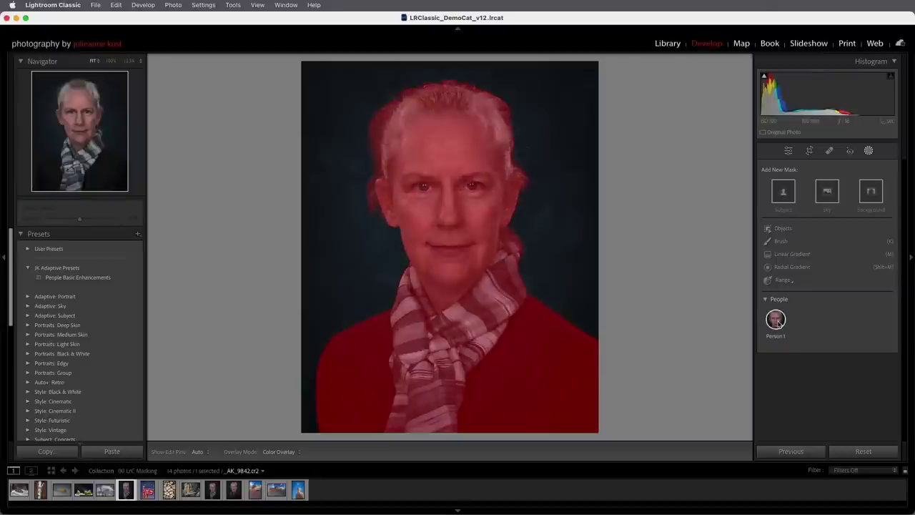
click(777, 322)
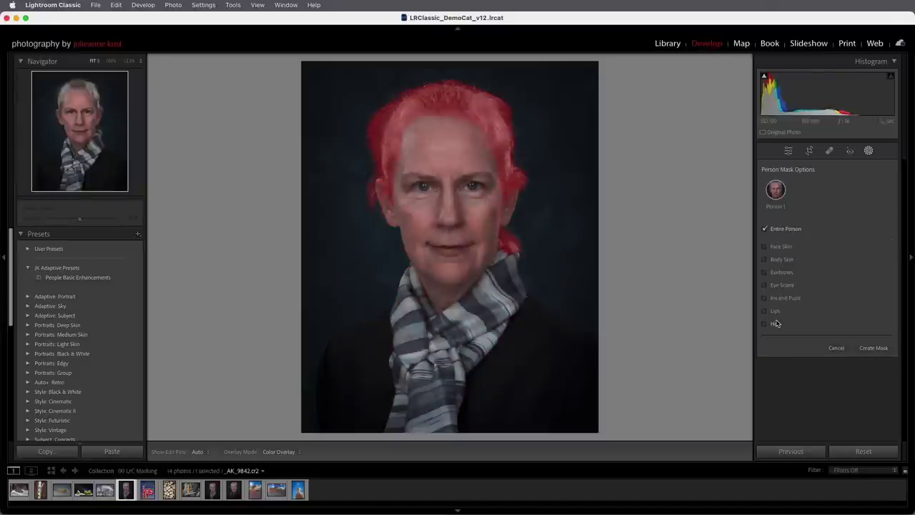
mouse_move(807, 188)
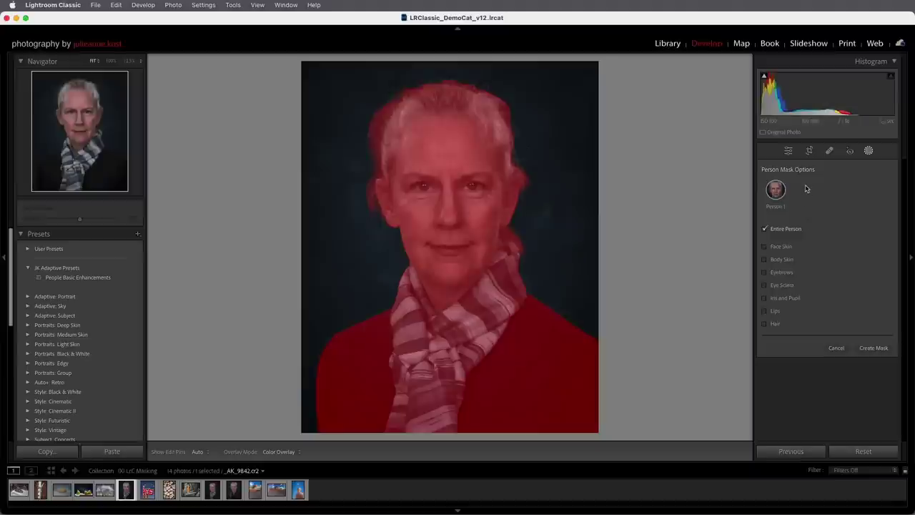
Step: Create seven separate masks for Face Skin, Body Skin, Eyebrows, Eye Sclera, Iris and Pupil, Lips and Hair
click(764, 246)
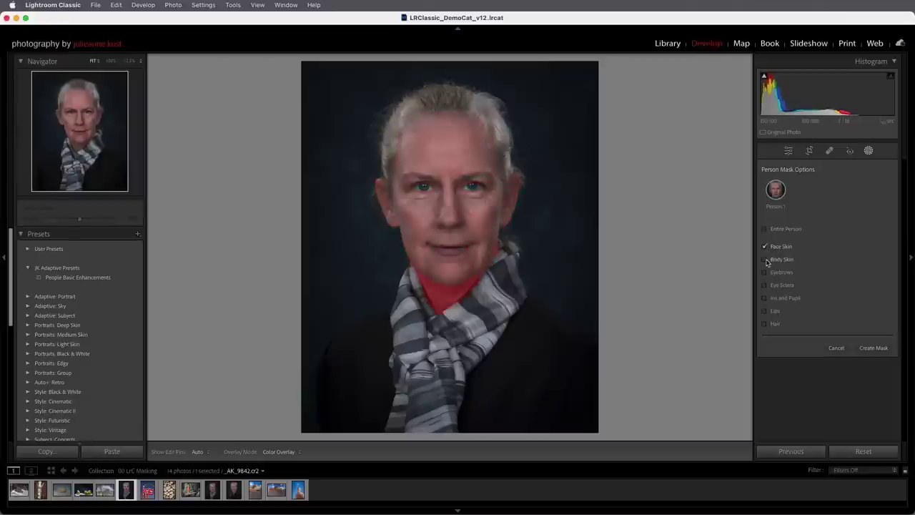
click(764, 259)
click(764, 272)
click(764, 285)
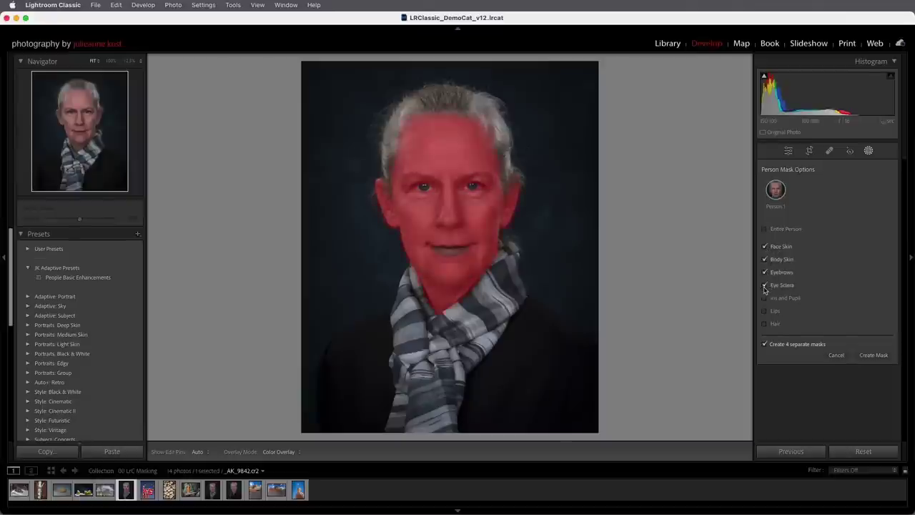
click(764, 297)
click(764, 310)
click(765, 324)
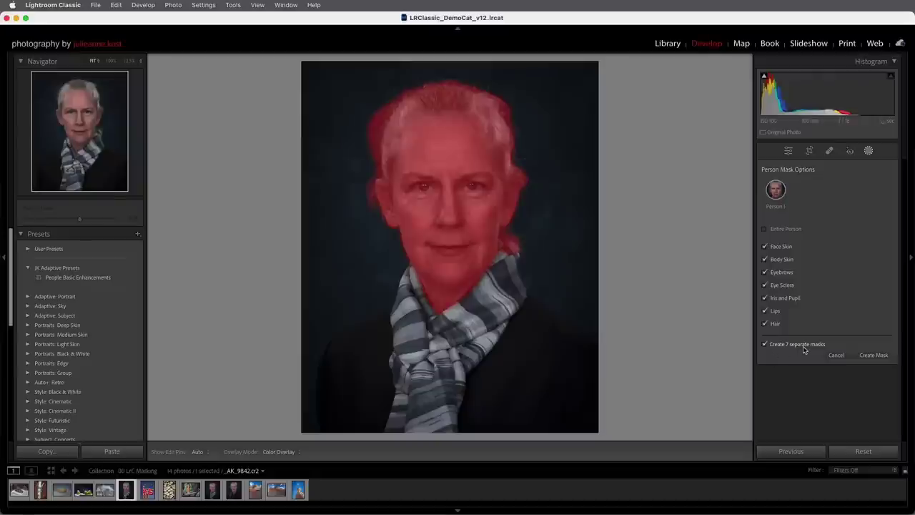
click(872, 355)
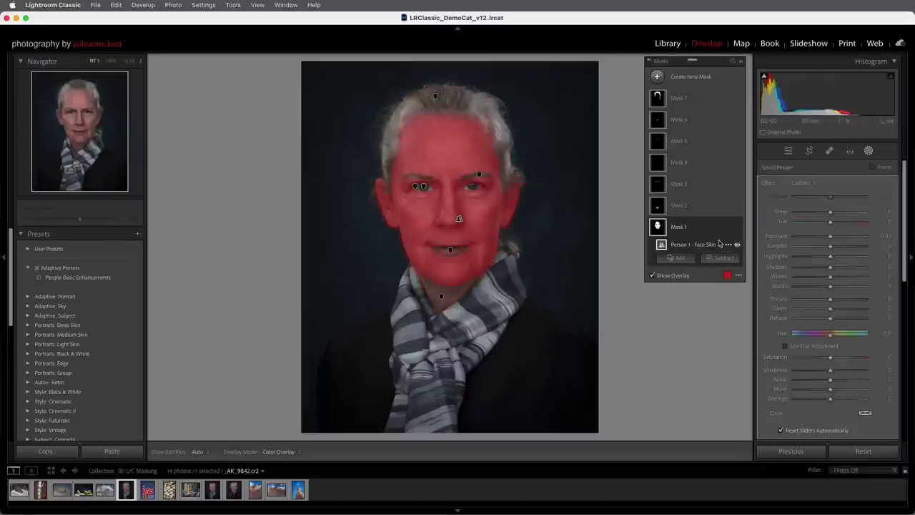
Step: Set the Face Skin mask's Texture to −35, and the Body Skin mask's Texture to −34 and Exposure to −0.55
key(z)
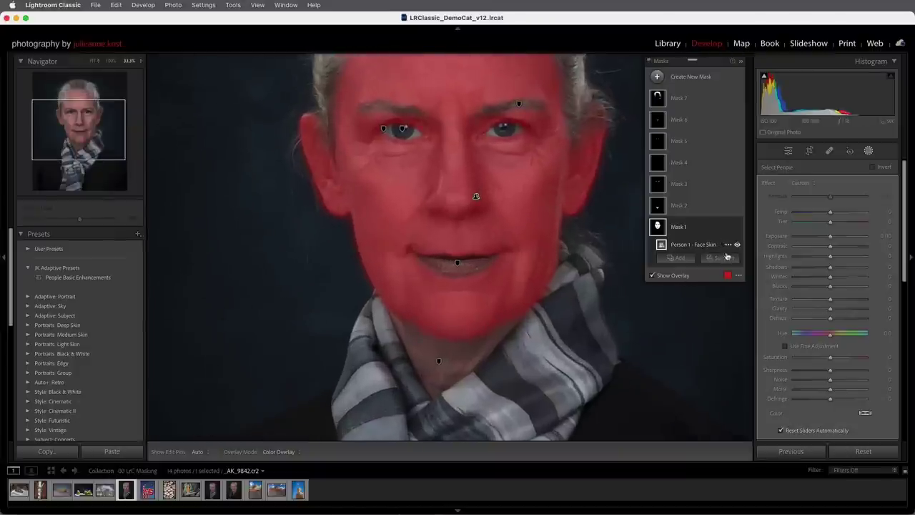
drag(830, 301, 817, 304)
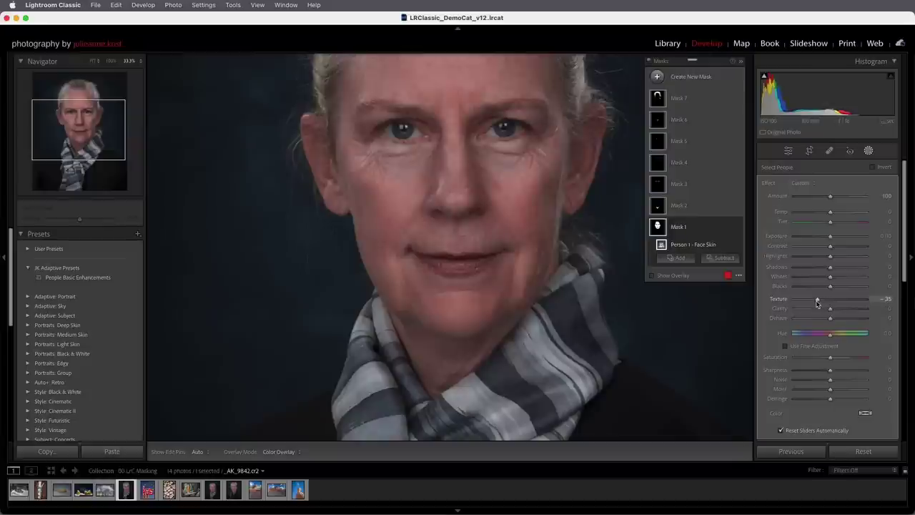
click(701, 207)
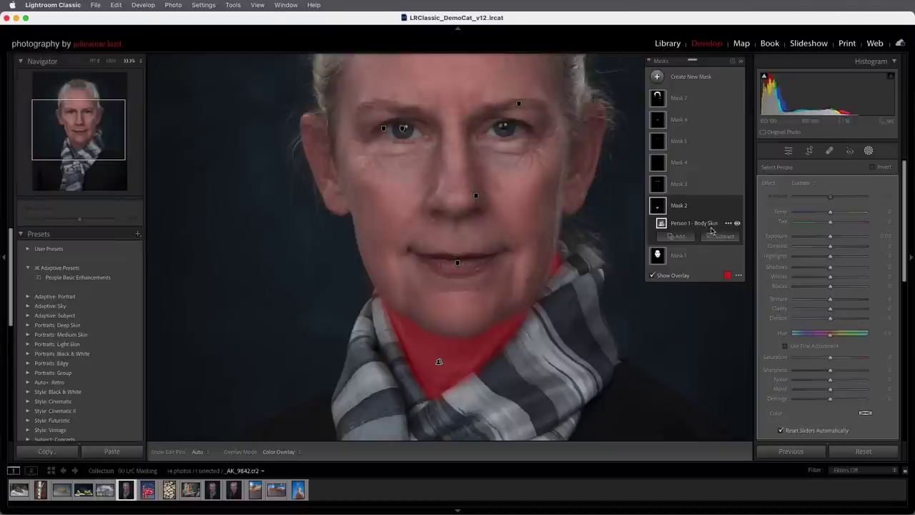
drag(830, 303, 817, 301)
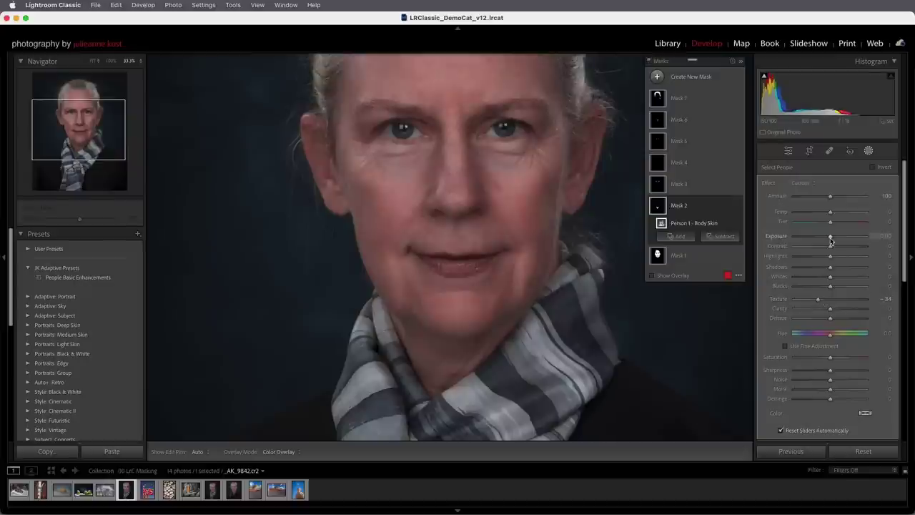
drag(830, 240, 826, 241)
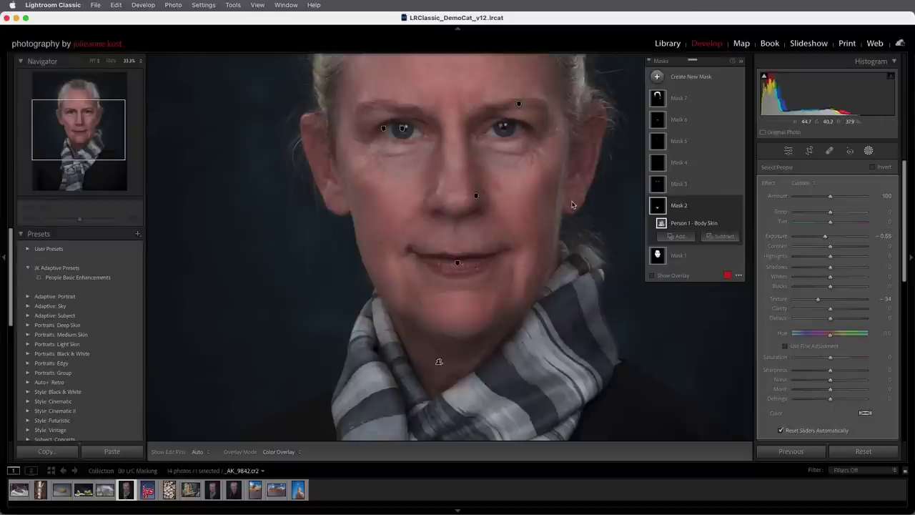
Step: Try an Exposure of −0.12 on the Eyebrows mask, Mask 3, and delete that mask
click(694, 187)
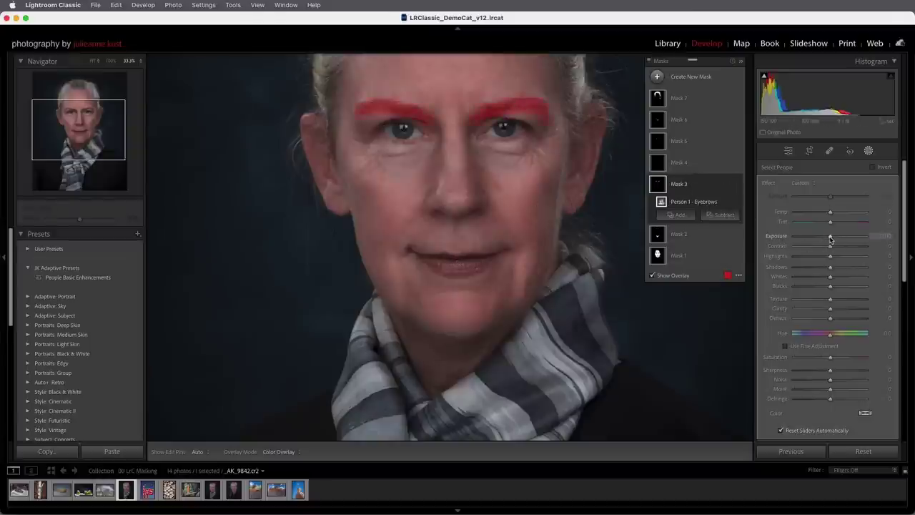
drag(830, 240, 829, 238)
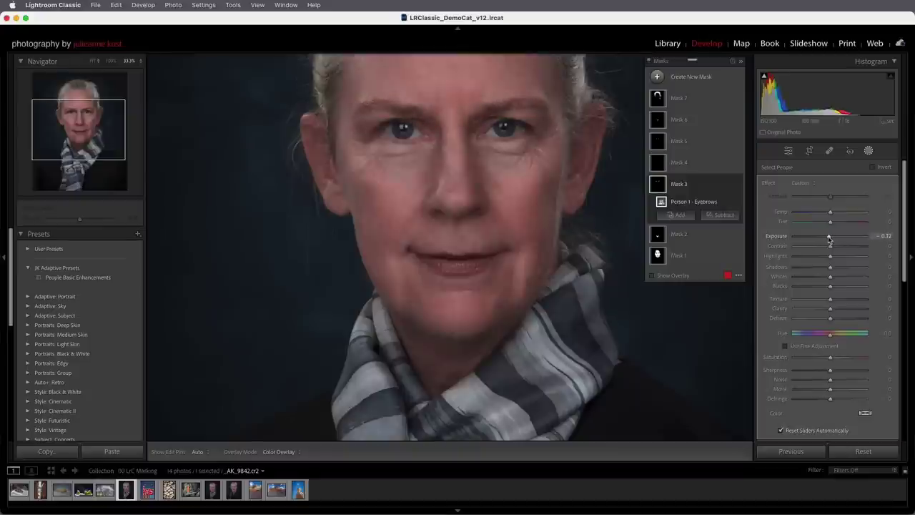
click(728, 185)
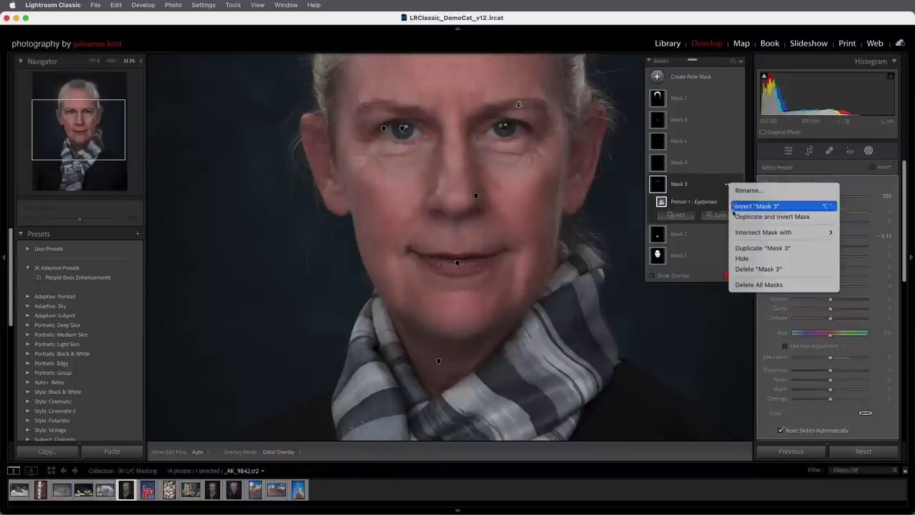
click(745, 269)
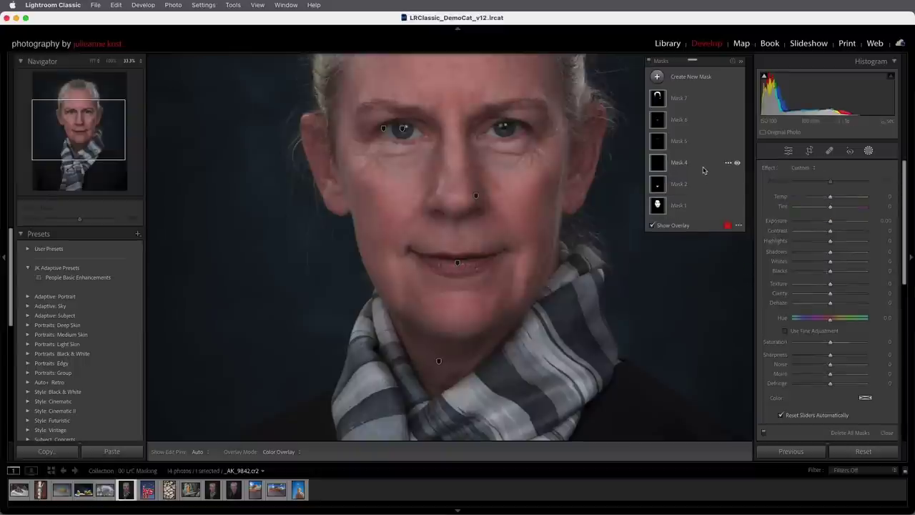
Step: Set the Eye Sclera mask's Exposure to 0.31 and the Iris and Pupil mask's Dehaze to 13, also raising the latter's Exposure slightly
click(701, 165)
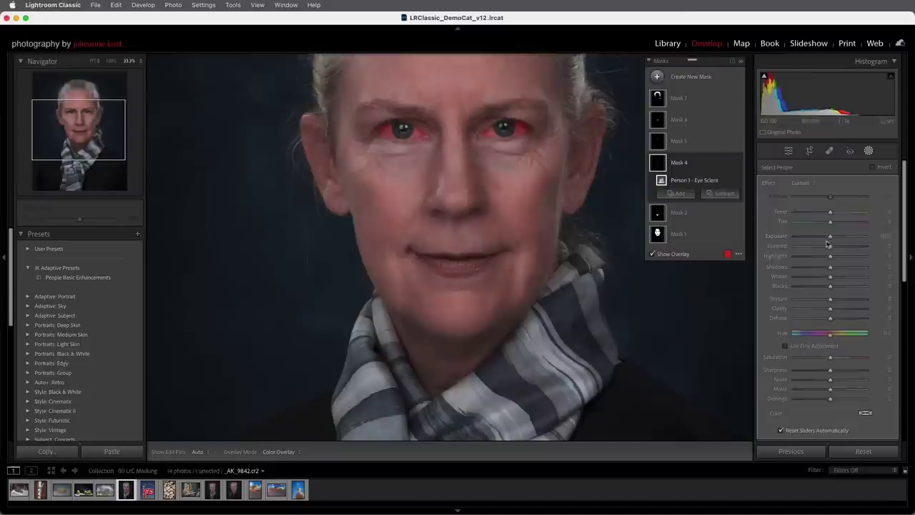
drag(830, 238, 833, 239)
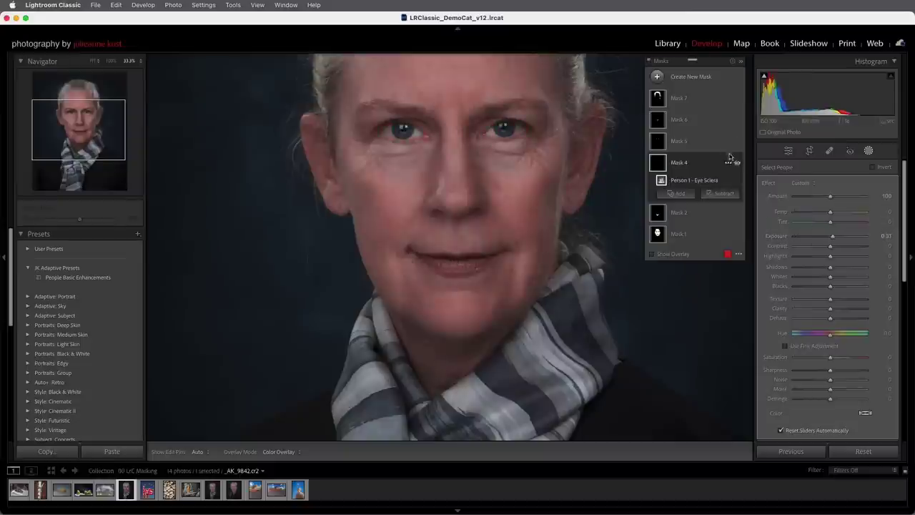
click(707, 146)
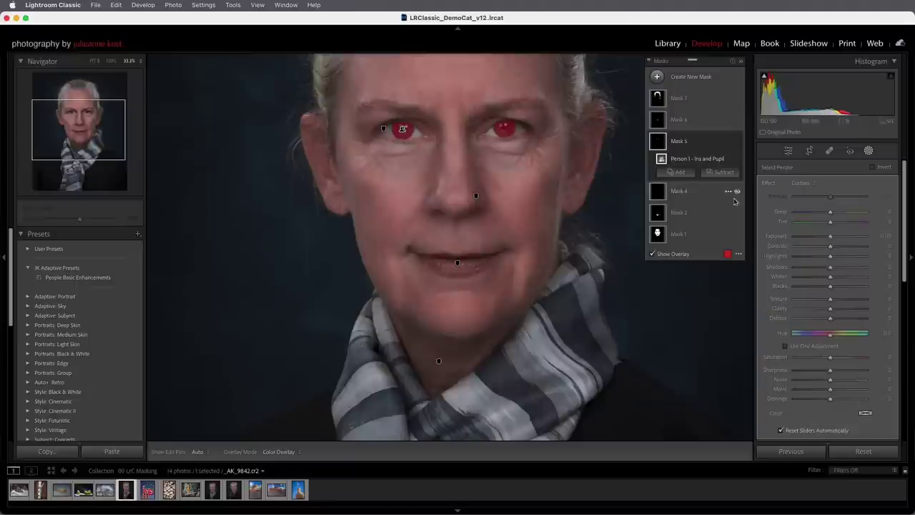
drag(832, 319, 835, 321)
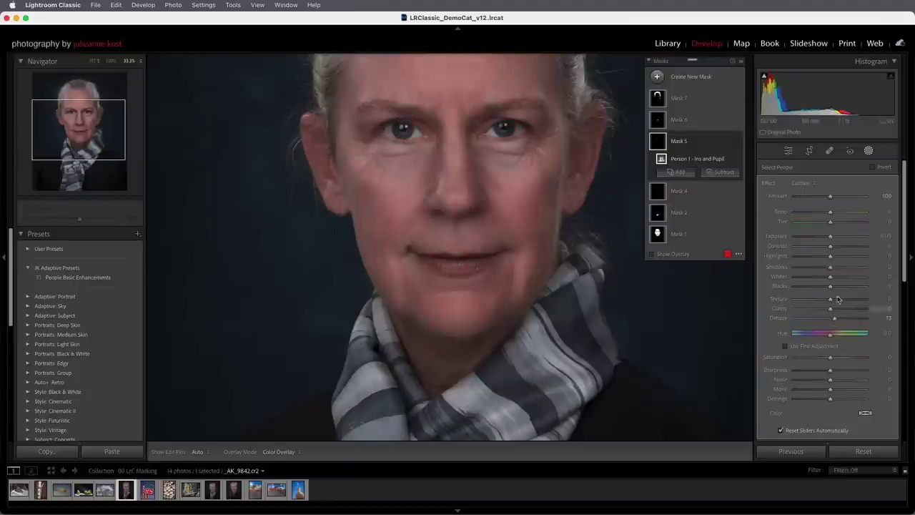
drag(830, 238, 835, 238)
click(710, 189)
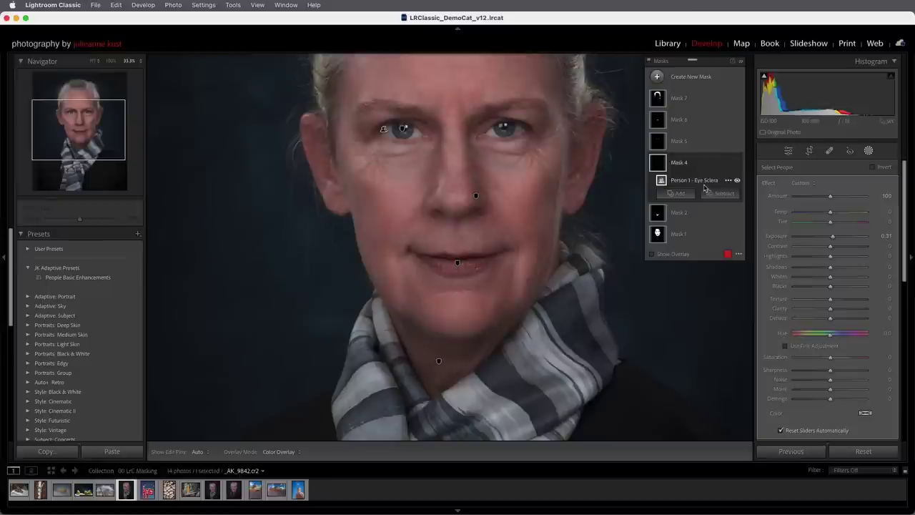
Step: Set the Lips mask's Temp to −11 and Exposure to −0.16
click(706, 122)
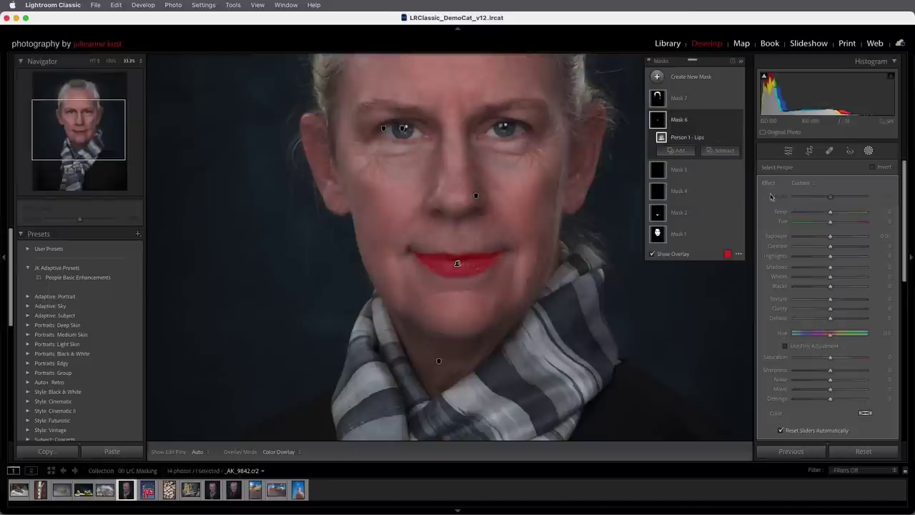
drag(830, 213, 828, 239)
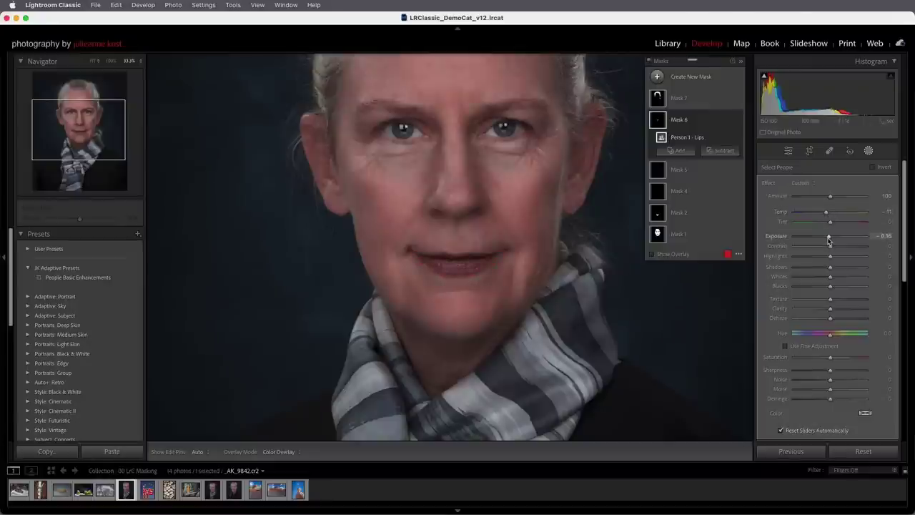
Step: Set the Hair mask's Exposure to 0.67 and Saturation to −61
drag(562, 180, 555, 352)
click(692, 100)
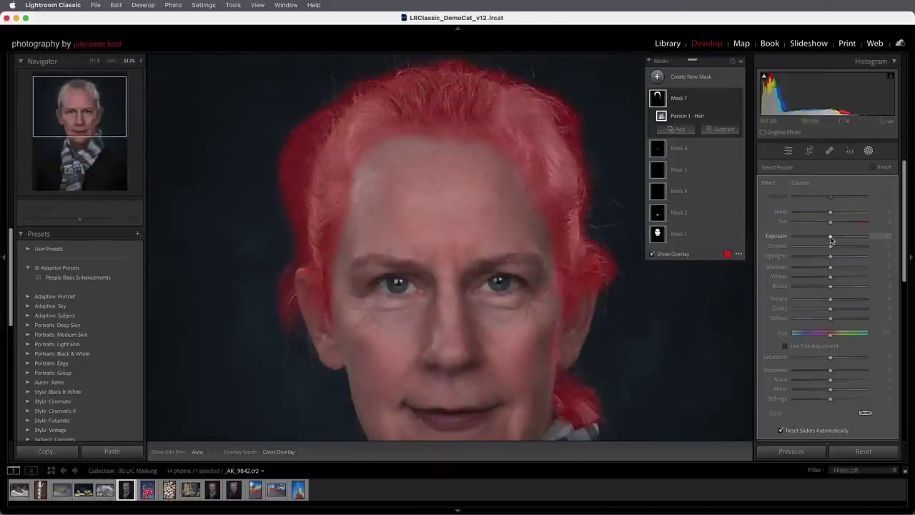
drag(830, 238, 833, 237)
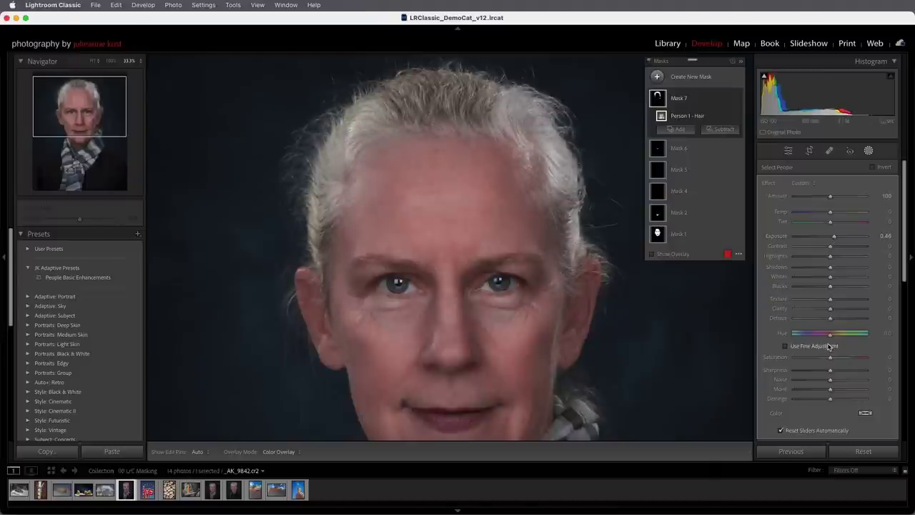
drag(830, 357, 808, 359)
drag(834, 239, 835, 238)
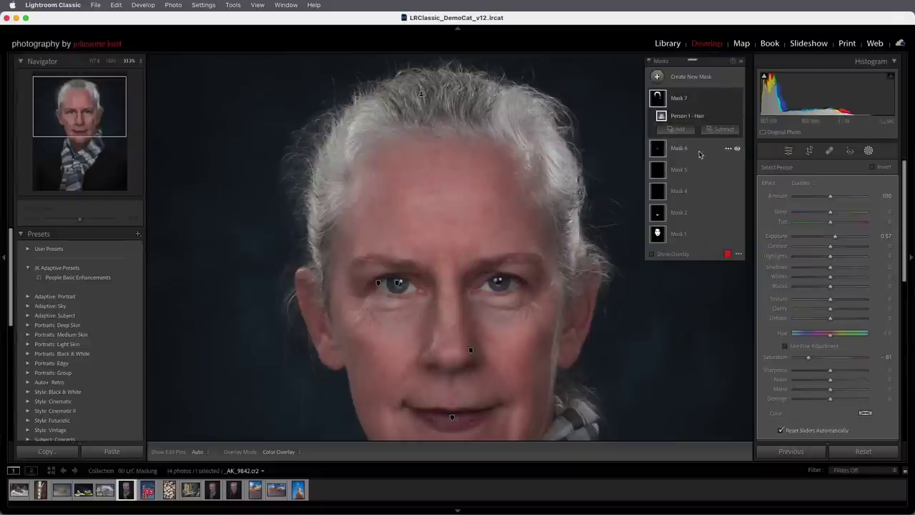
Step: Subtract from the Hair mask with a brush at Flow 34, painting over the bright hair on both sides of the head
click(723, 130)
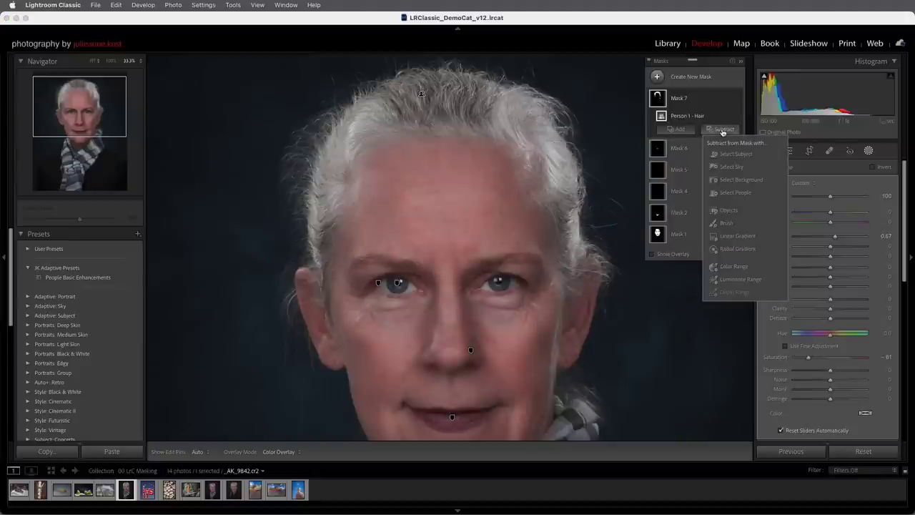
click(726, 223)
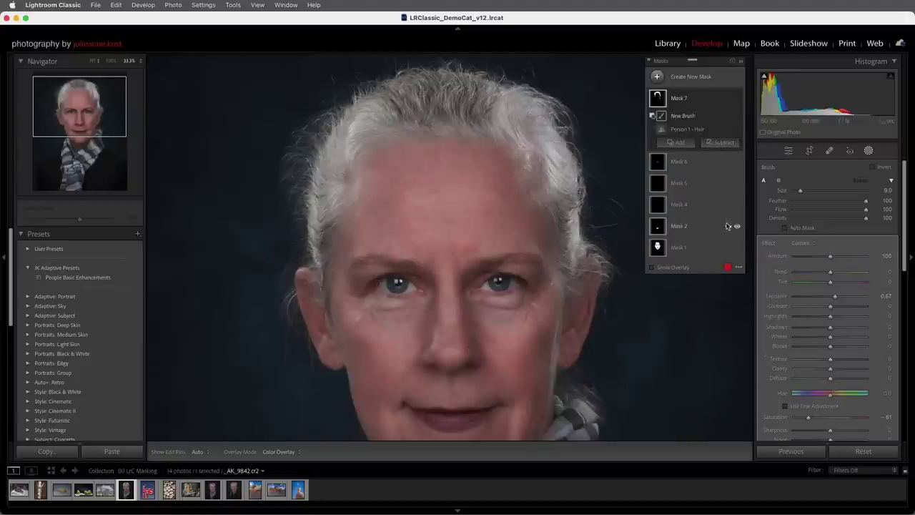
drag(866, 209, 818, 213)
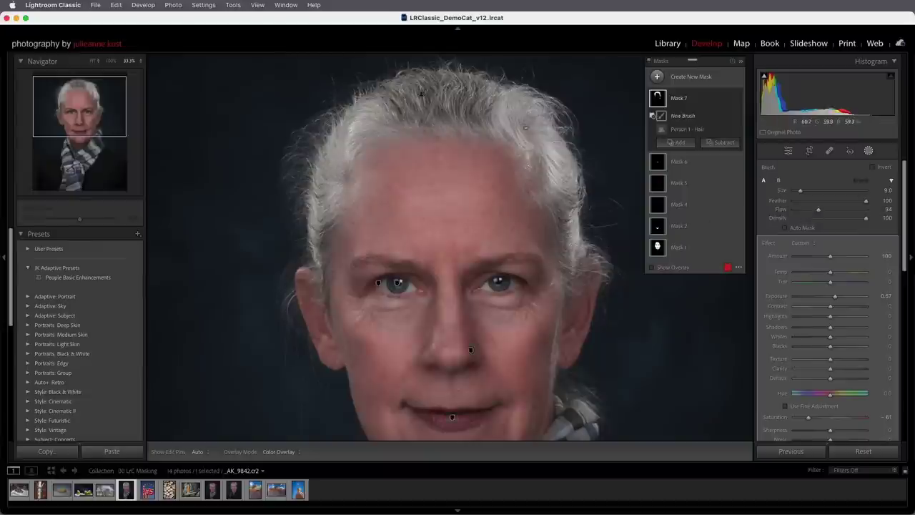
key(alt)
mouse_move(514, 119)
mouse_down()
mouse_move(548, 162)
mouse_move(555, 155)
mouse_move(514, 119)
mouse_up()
drag(361, 116, 335, 196)
Step: Fit the portrait in view and compare it with all masks switched off and back on
click(93, 61)
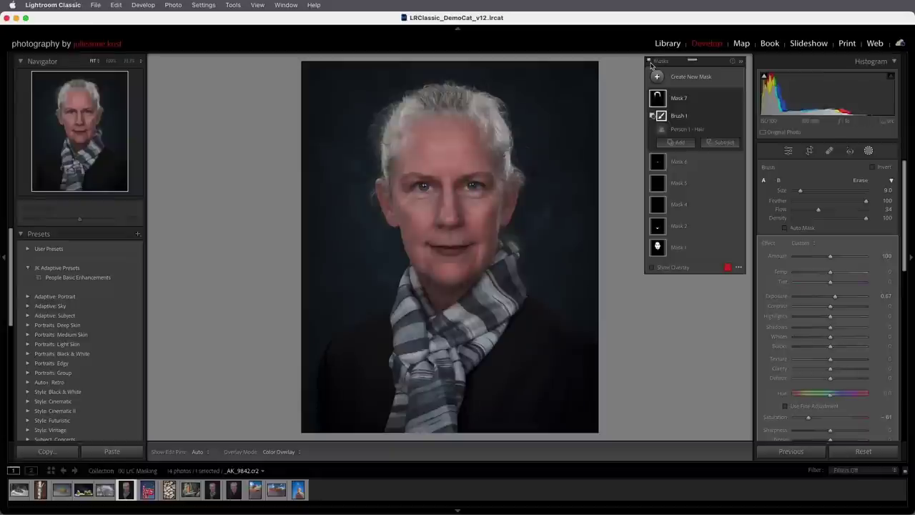
click(649, 65)
click(650, 64)
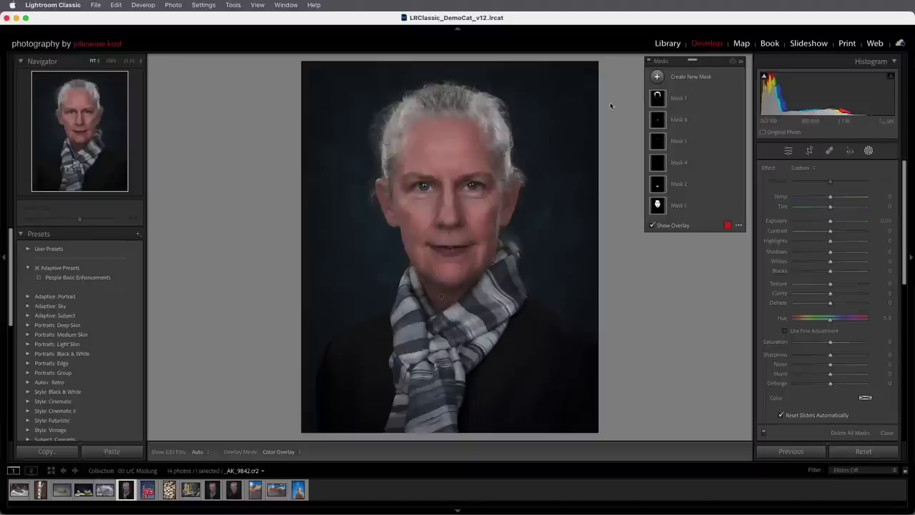
Step: In the Holiday Motel sign photo, add a Color Range mask sampled from the sign's red with Refine 49, and set its Hue to −89.7
key(Right)
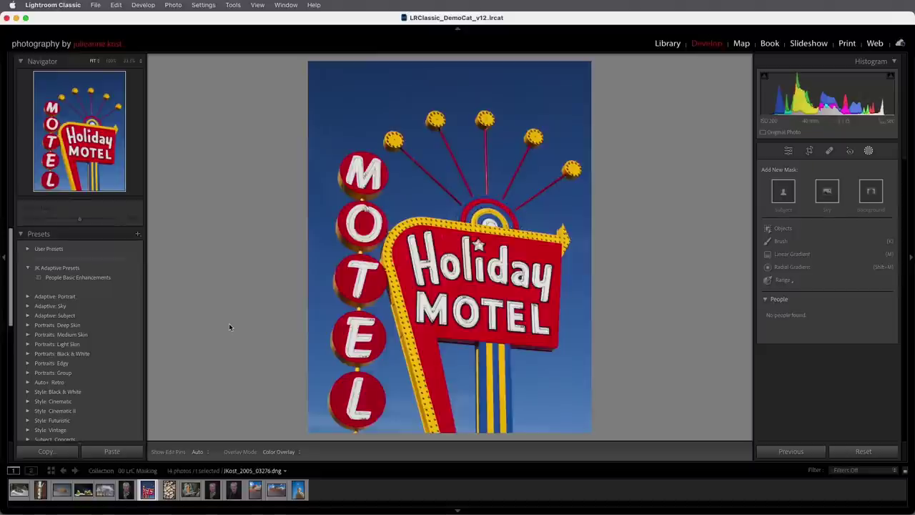
click(787, 280)
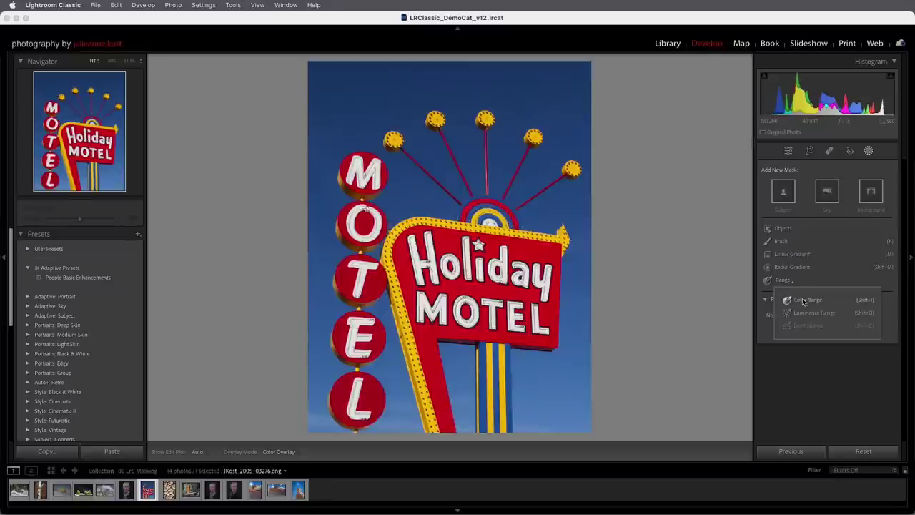
click(803, 300)
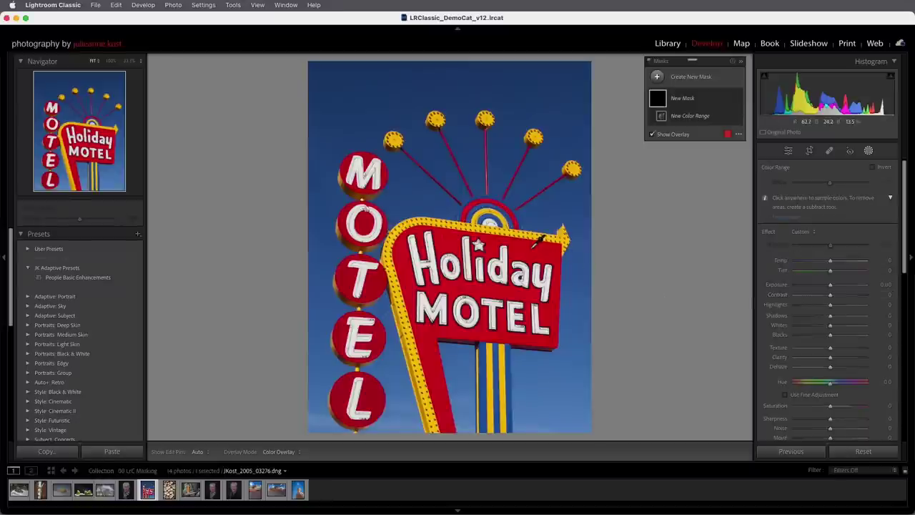
click(526, 245)
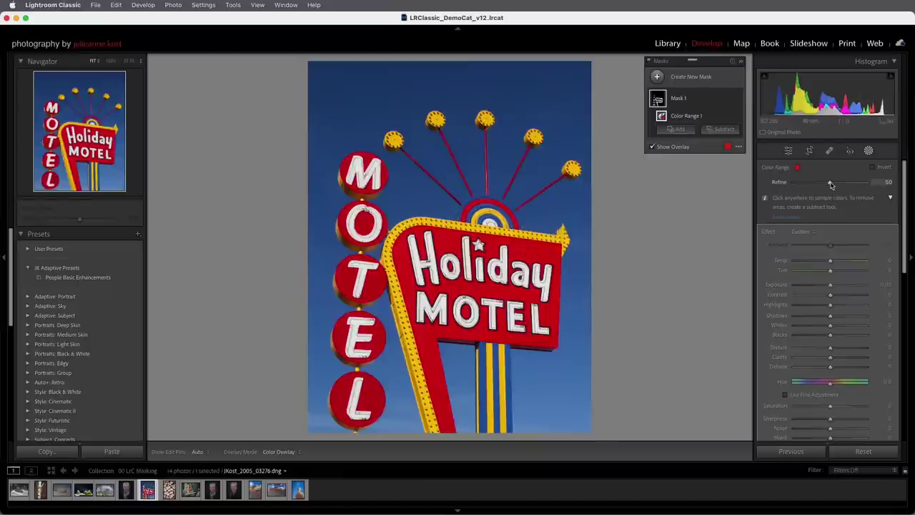
mouse_move(830, 184)
mouse_down()
mouse_move(802, 185)
mouse_move(852, 184)
mouse_move(828, 184)
mouse_up()
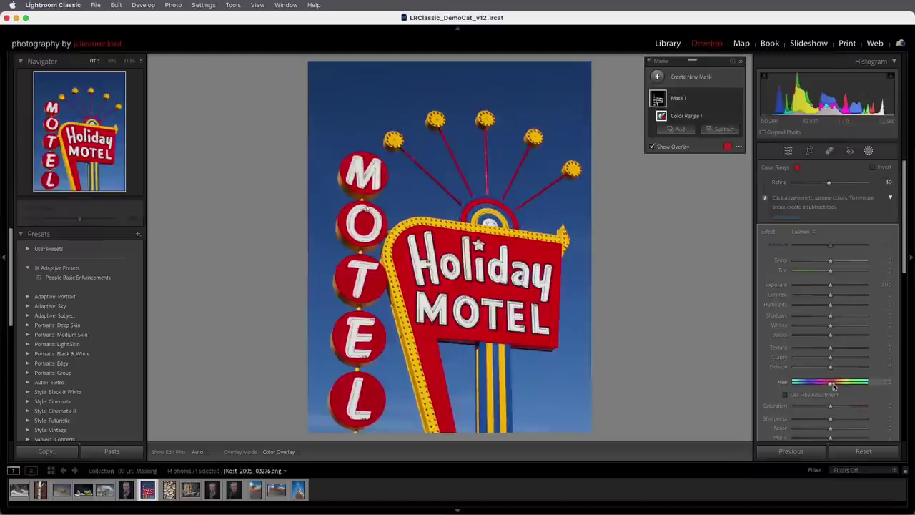
drag(831, 386, 813, 386)
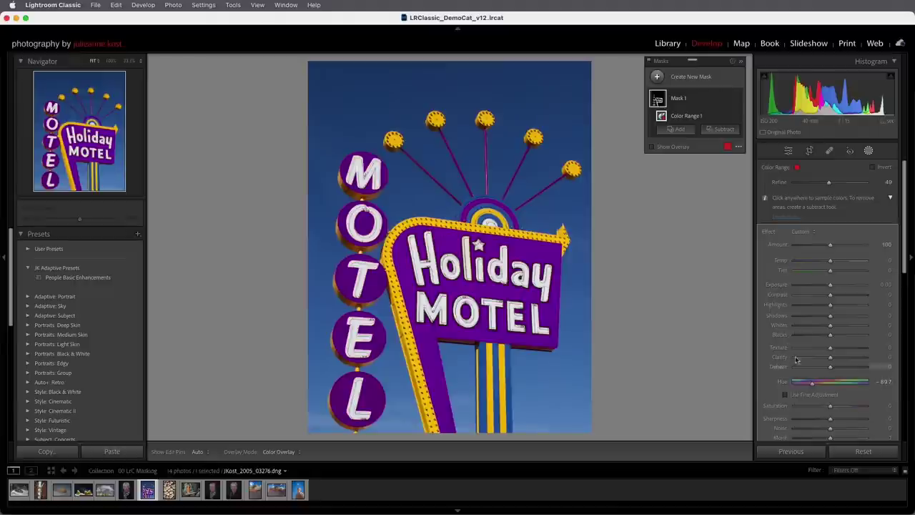
Step: Subtract from Mask 1 with a brush at Size 18, Feather 21 and Flow 100, painting over the starburst and the round MOTEL letter signs
click(724, 128)
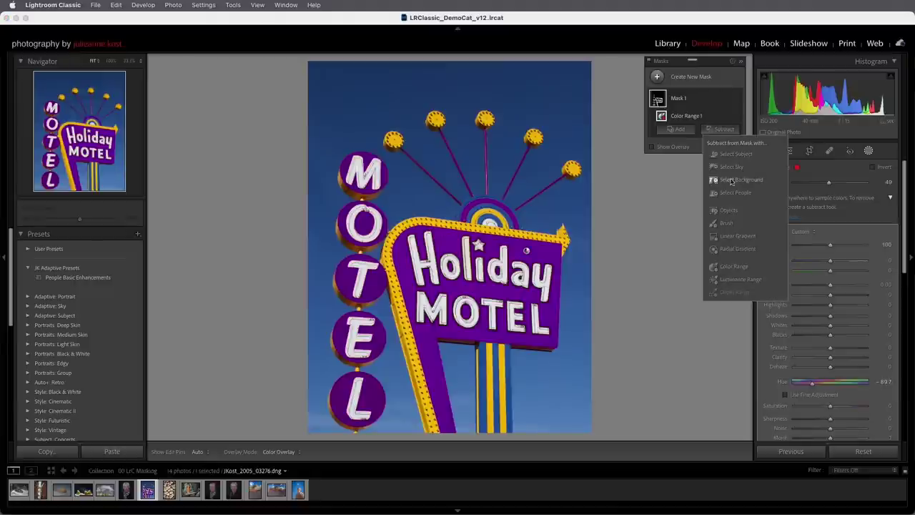
click(726, 224)
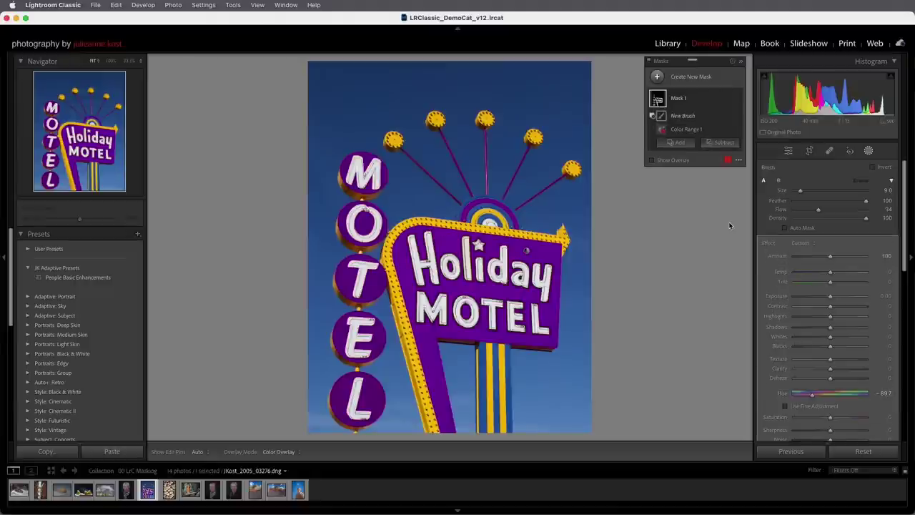
mouse_move(818, 210)
mouse_down()
mouse_move(867, 209)
mouse_move(809, 201)
mouse_up()
scroll(569, 166, up, 3)
key(h)
mouse_move(500, 202)
mouse_down()
mouse_move(473, 206)
mouse_move(513, 159)
mouse_move(516, 120)
mouse_move(351, 166)
mouse_move(371, 329)
mouse_move(347, 422)
mouse_up()
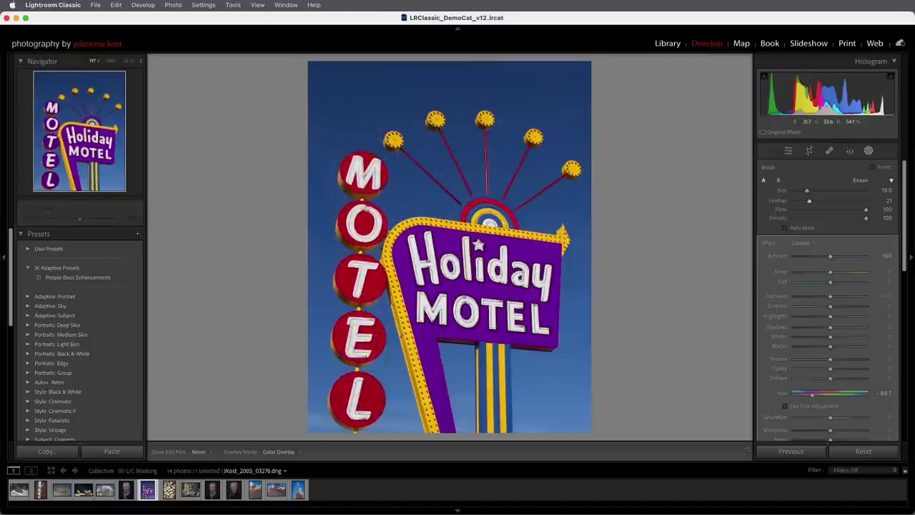
key(h)
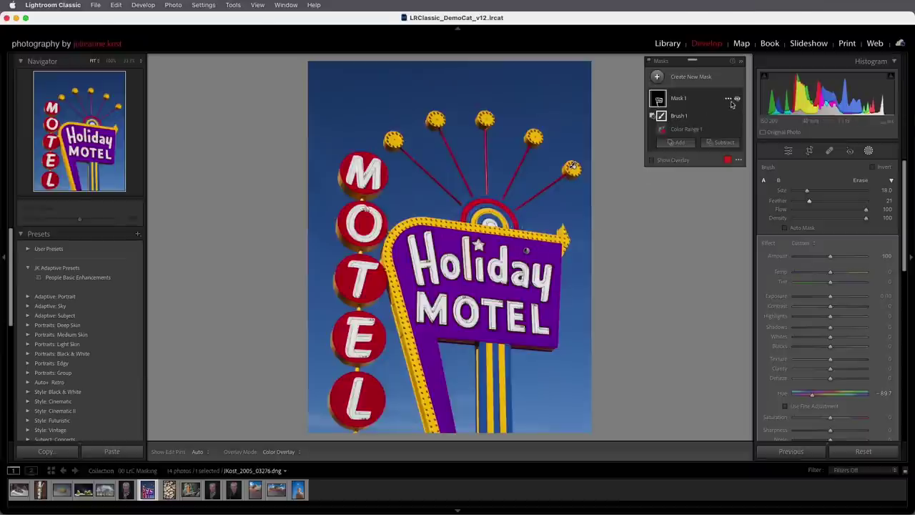
Step: Hide Mask 1 and create a new brush mask, painting over the Holiday Motel panel and its red post
click(737, 99)
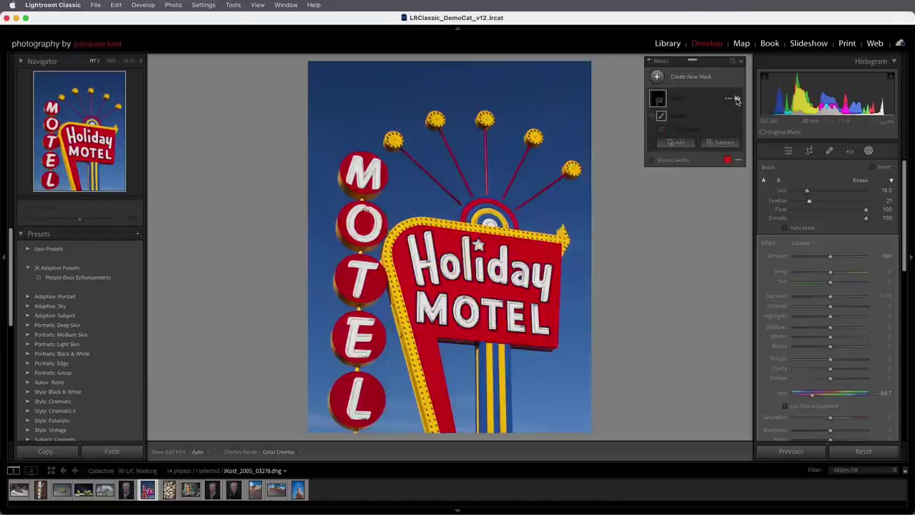
click(669, 80)
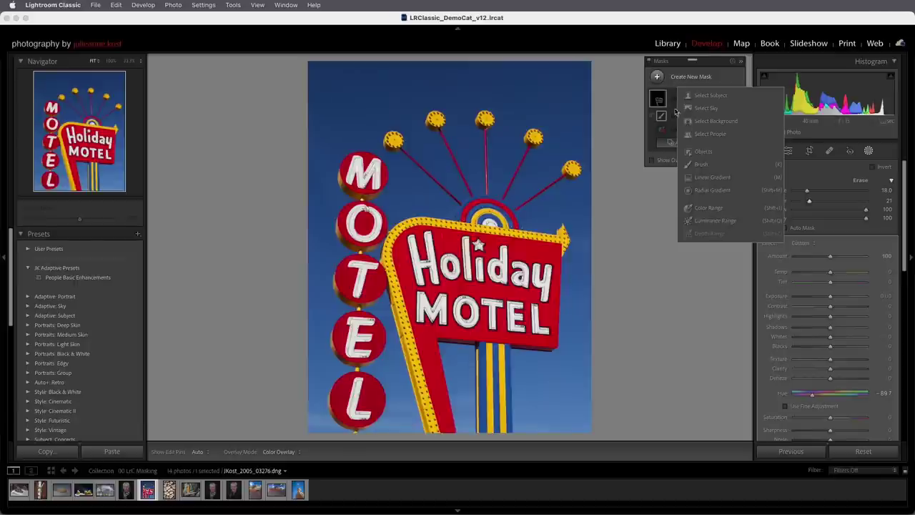
click(700, 167)
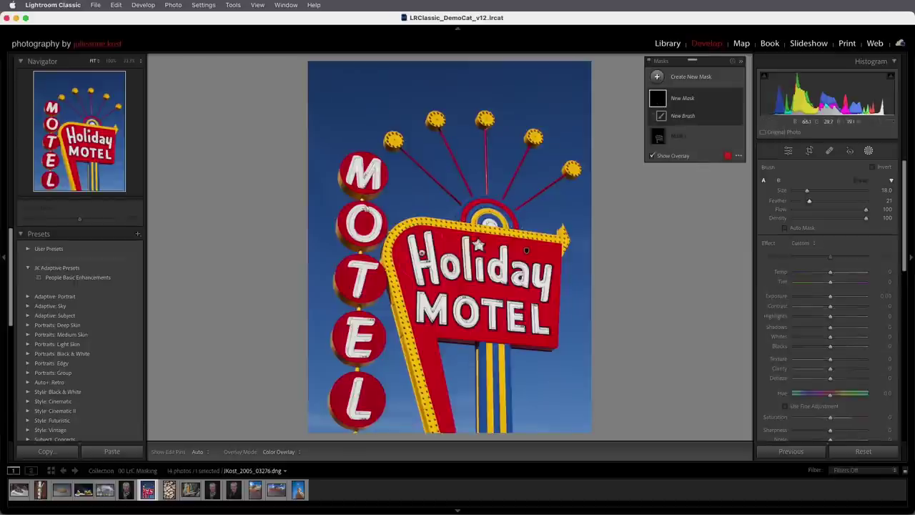
mouse_move(423, 254)
mouse_down()
mouse_move(414, 238)
mouse_move(458, 266)
mouse_move(521, 275)
mouse_move(545, 300)
mouse_move(493, 315)
mouse_move(426, 312)
mouse_move(414, 354)
mouse_move(436, 427)
mouse_up()
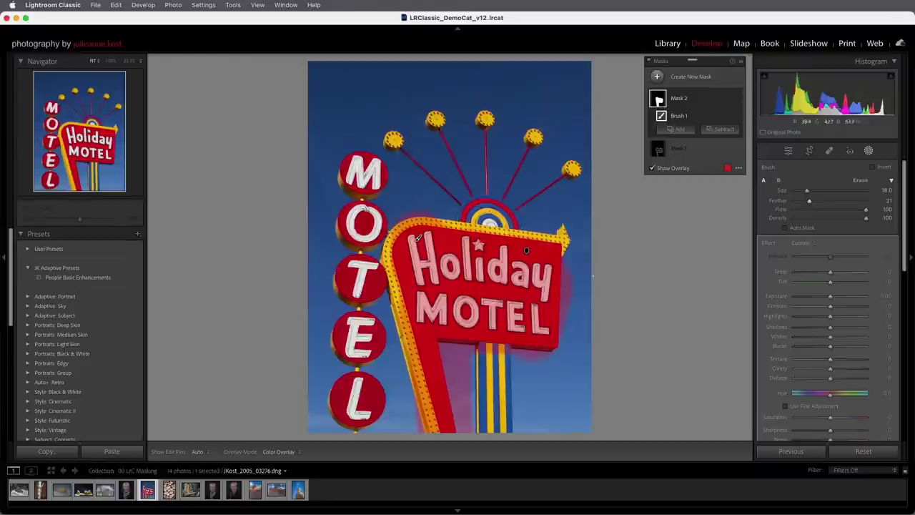
Step: Intersect Mask 2 with a Color Range sampled from the red of the Holiday Motel panel
click(728, 99)
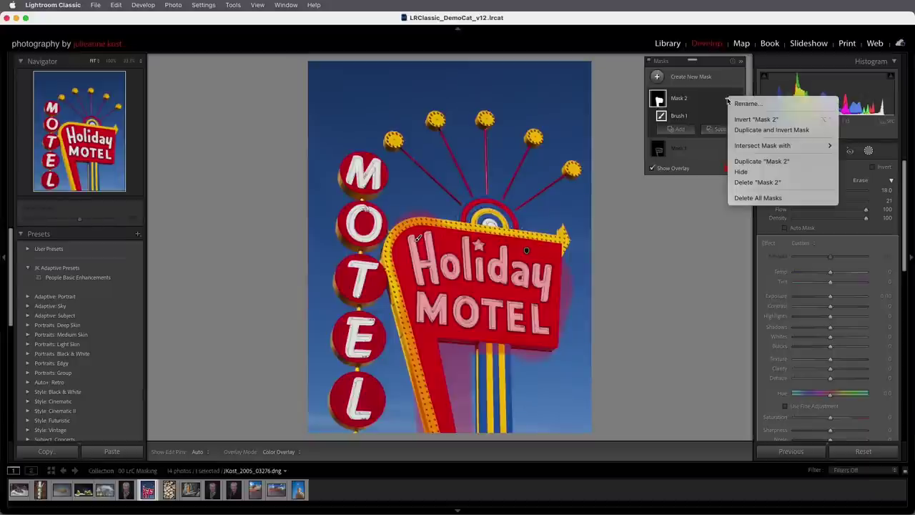
mouse_move(753, 147)
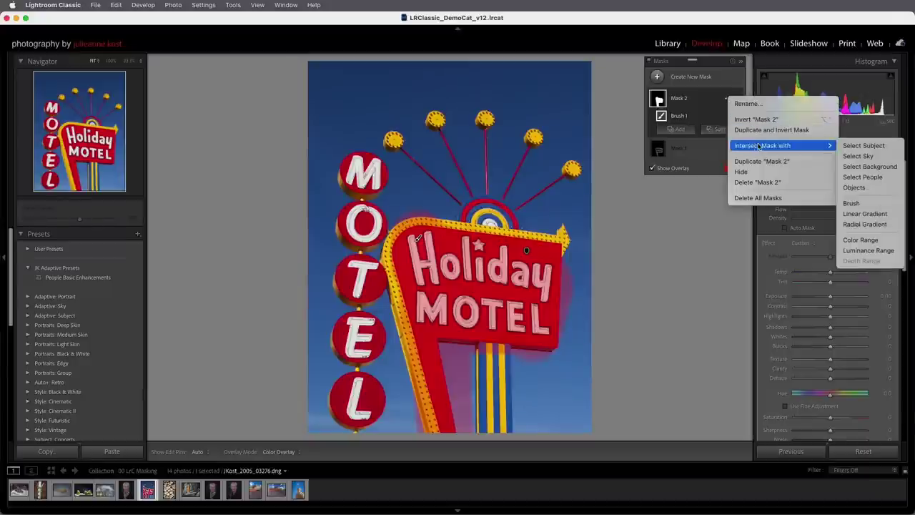
click(708, 192)
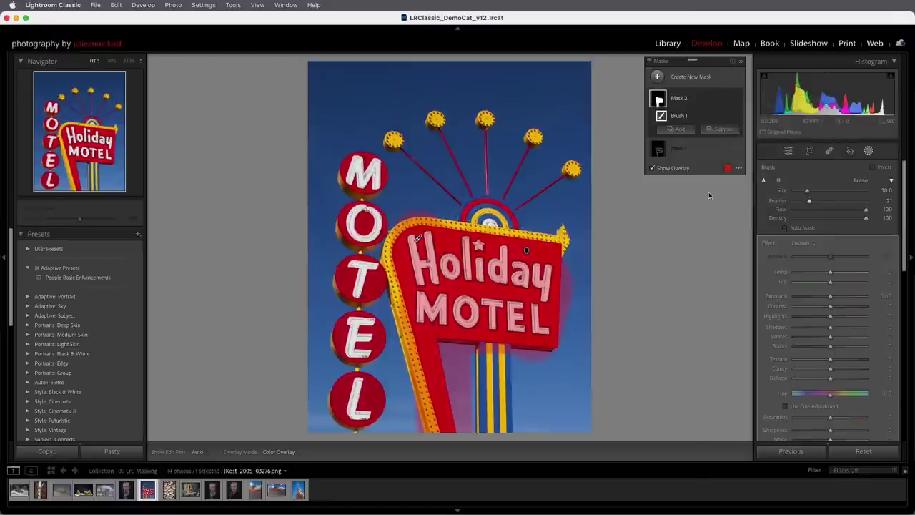
key(alt)
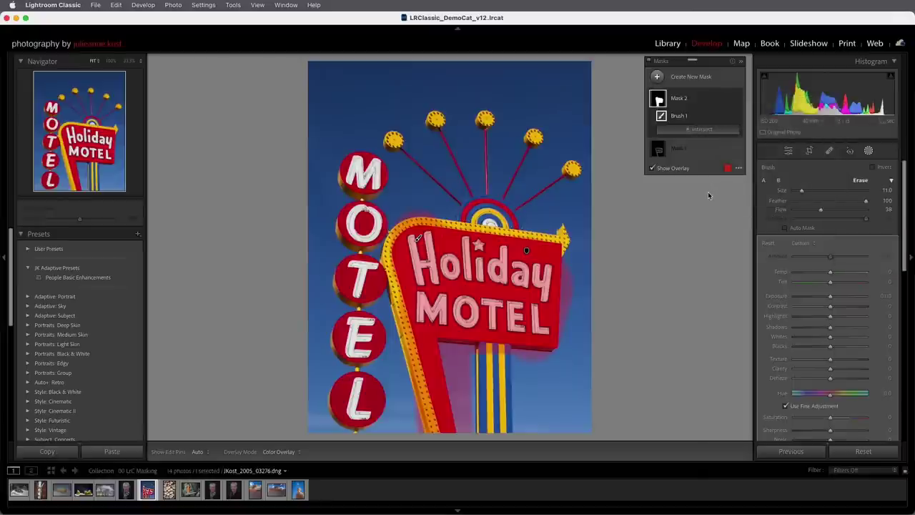
click(708, 130)
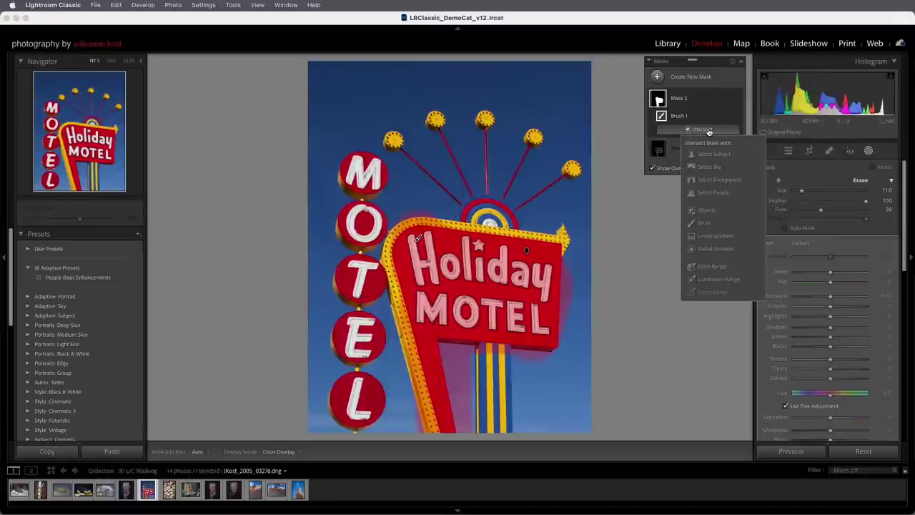
click(727, 265)
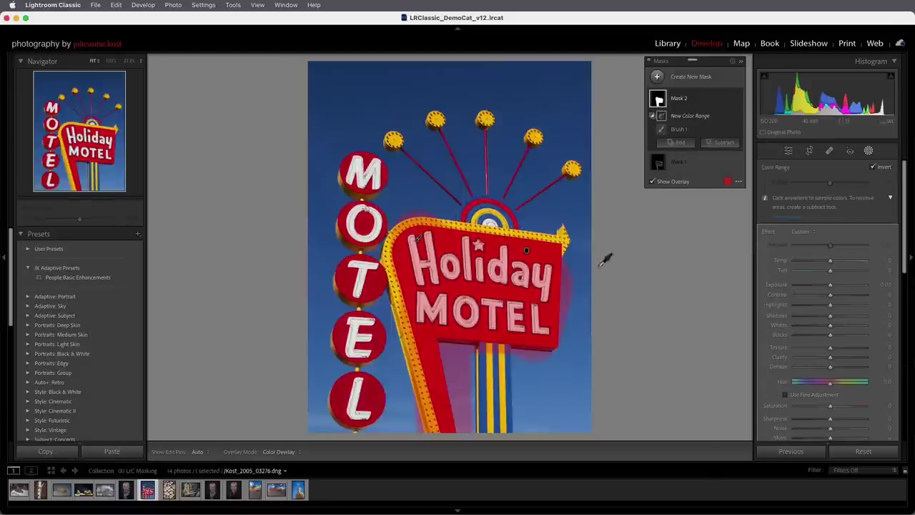
drag(535, 246, 549, 256)
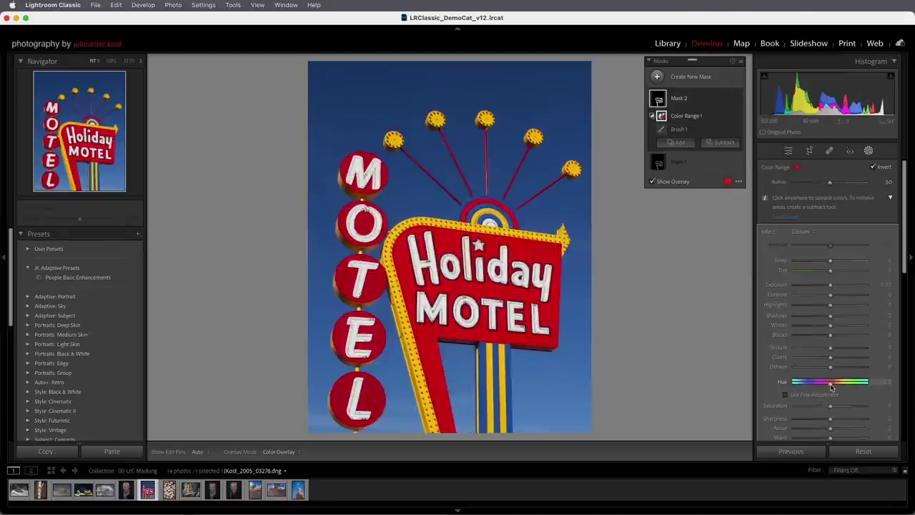
Step: Set Mask 2's Hue to −89.6 and reduce the brush size to 14 for its Brush 1 component
mouse_move(830, 387)
mouse_down()
mouse_move(807, 387)
mouse_move(825, 387)
mouse_move(813, 391)
mouse_up()
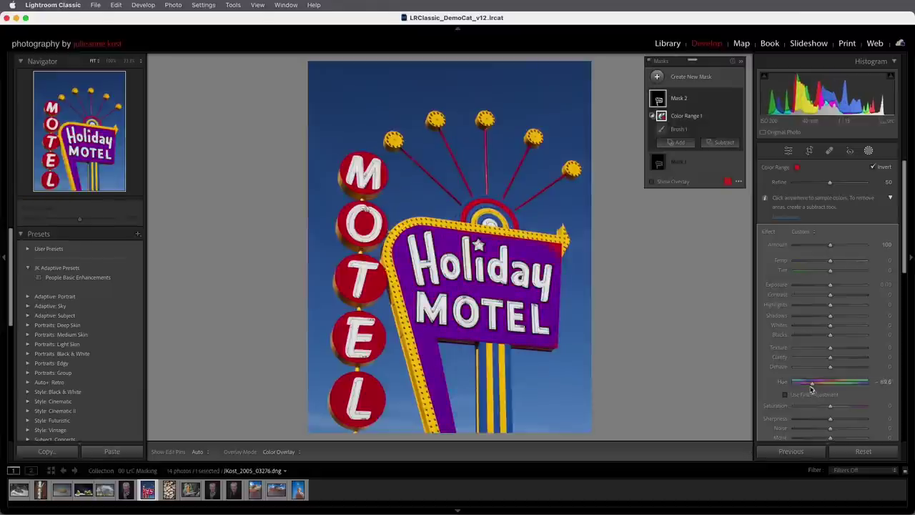
click(678, 129)
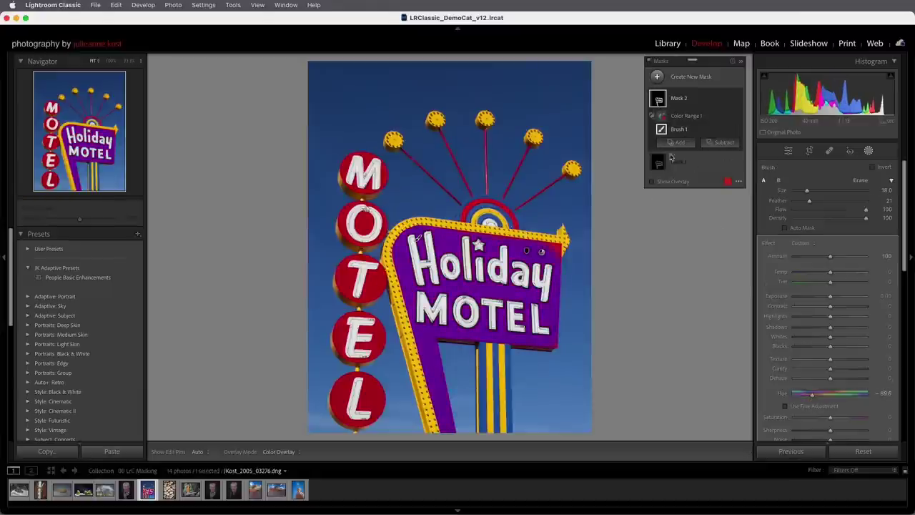
scroll(575, 250, down, 2)
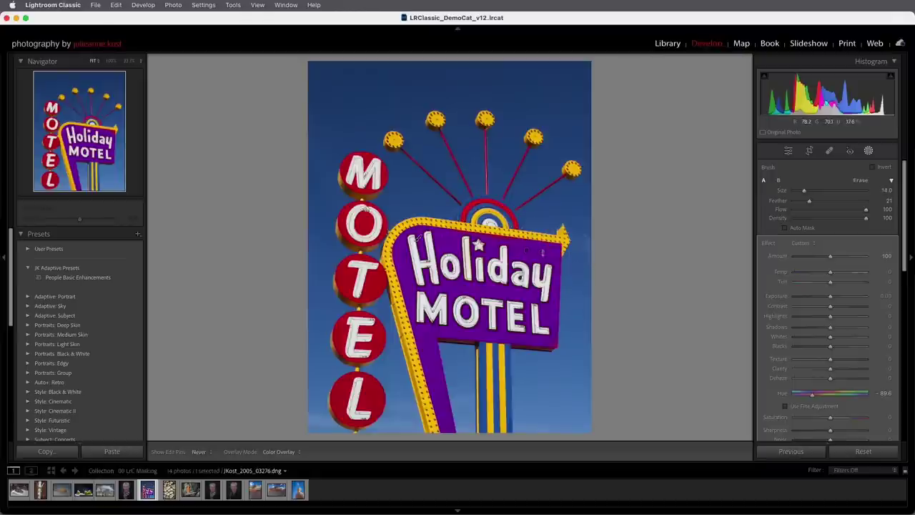
key(h)
key(h)
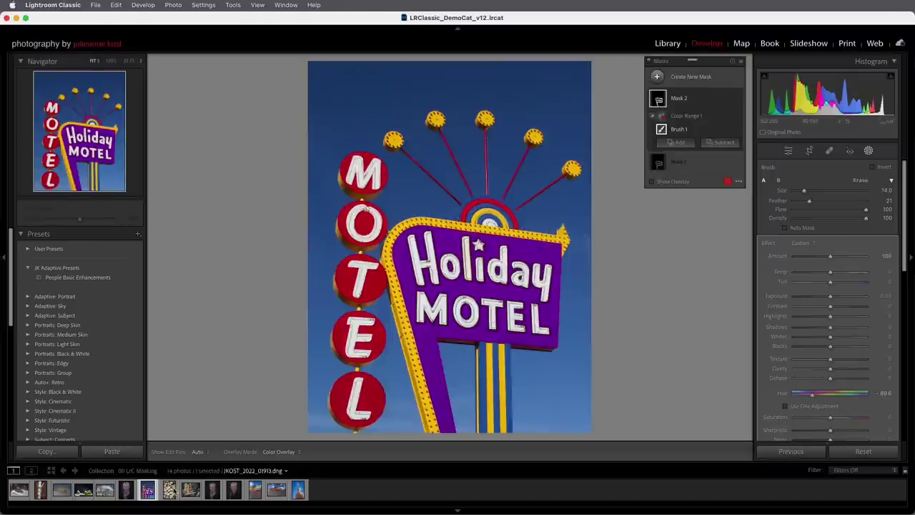
Step: In the cracked-mud photo, set the global Shadows to +100, comparing the dark cracks at 100% zoom with Shadows reset
key(Right)
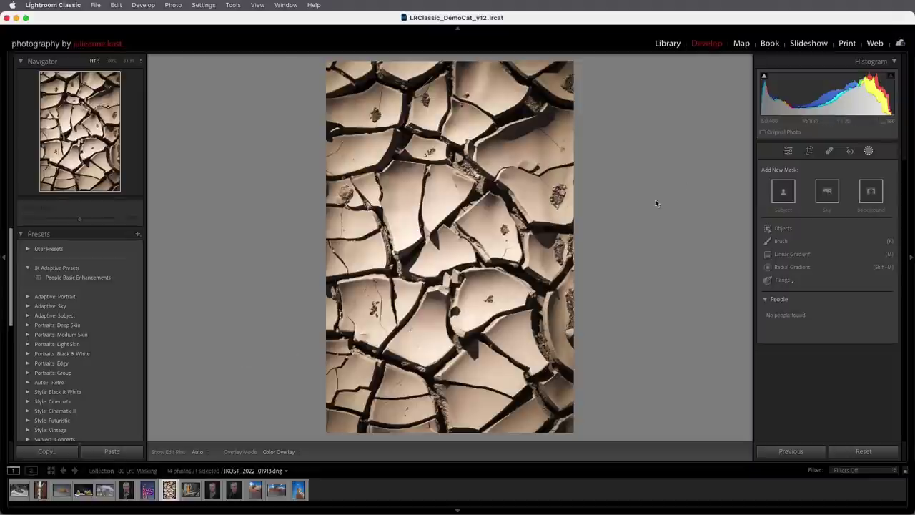
click(789, 151)
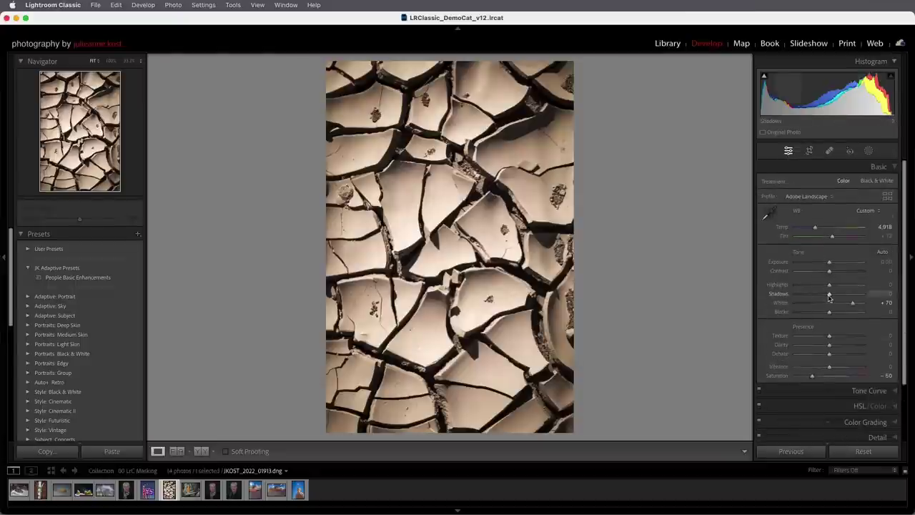
drag(830, 296, 873, 299)
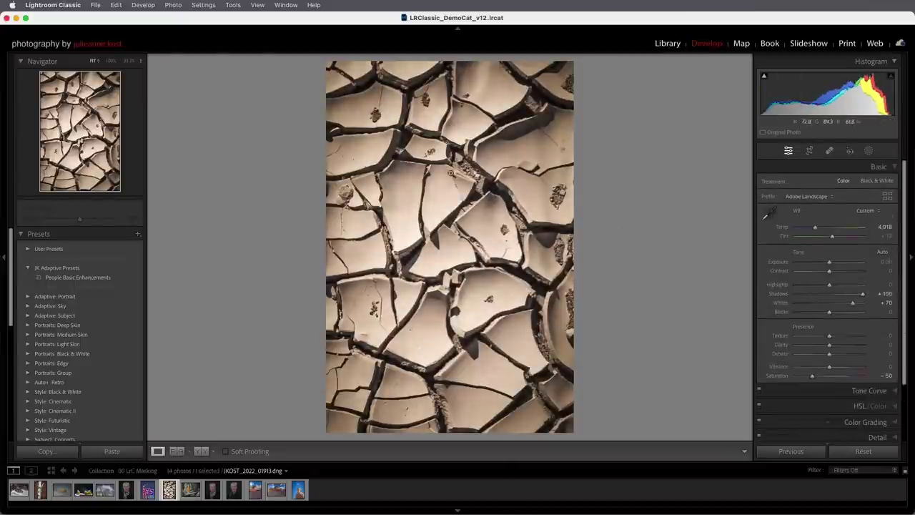
click(397, 134)
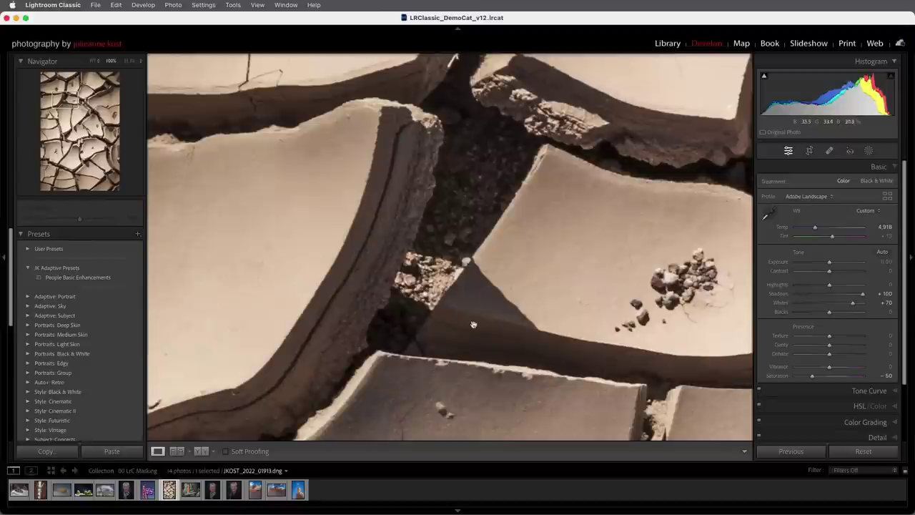
double_click(779, 293)
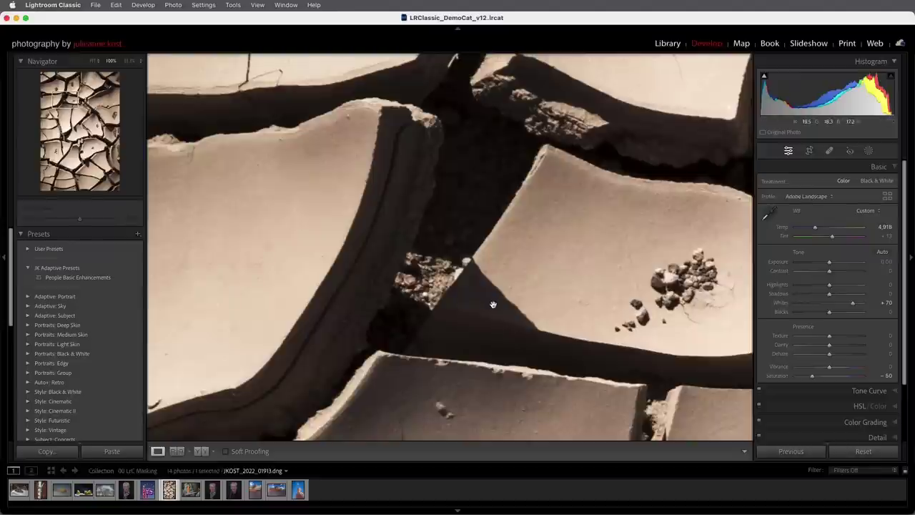
drag(830, 294, 862, 293)
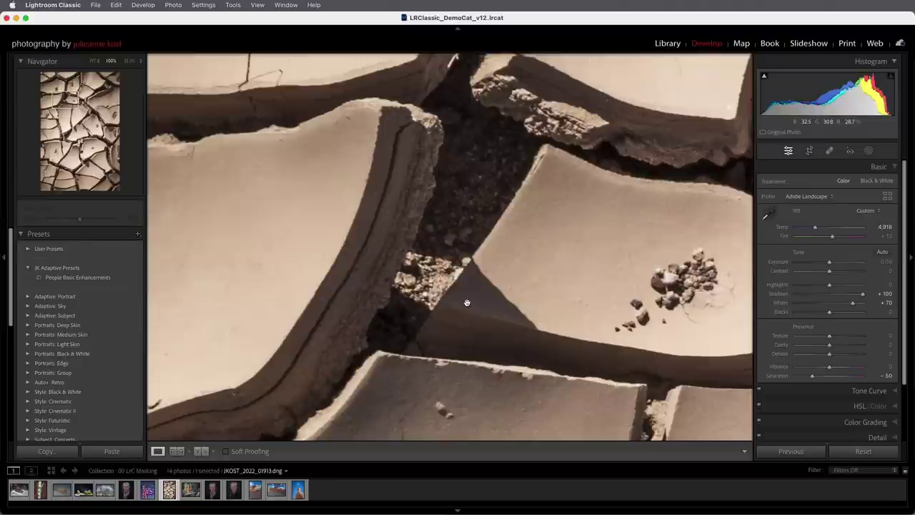
Step: Create a Luminance Range mask sampled from the dark crack between the mud plates
click(869, 152)
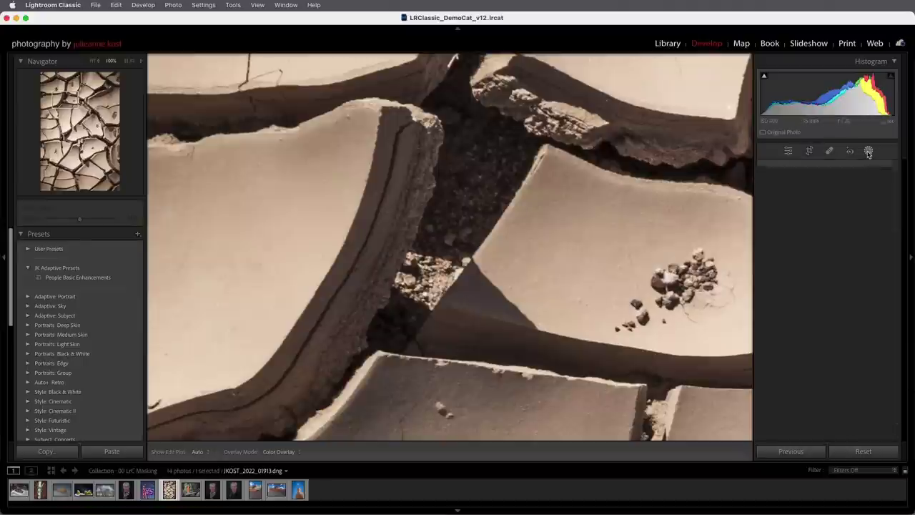
click(784, 281)
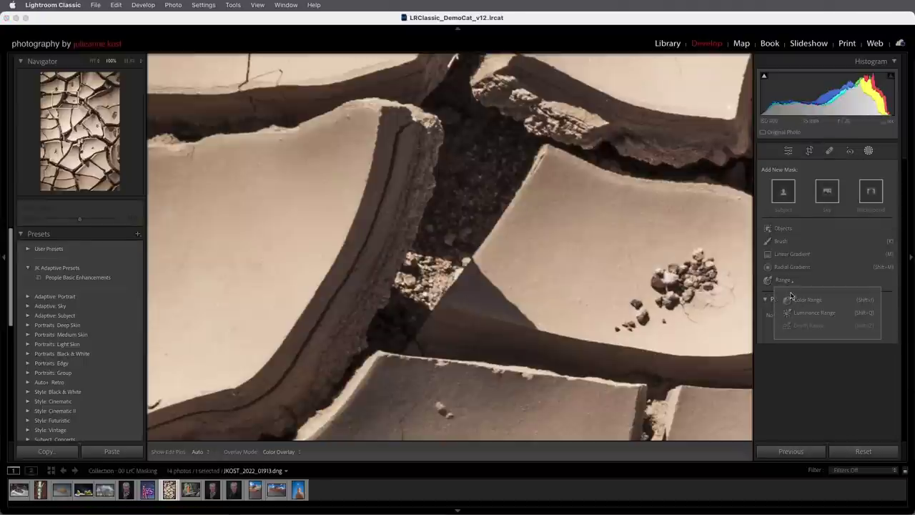
click(801, 313)
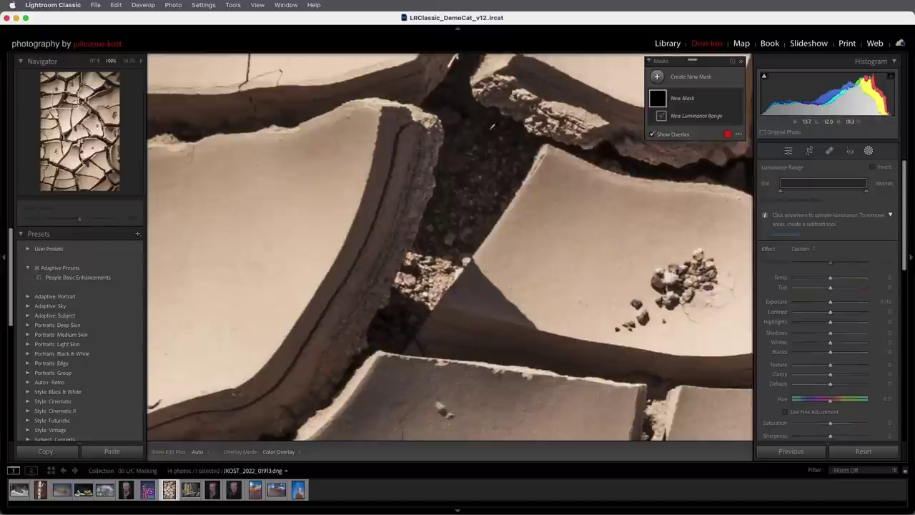
click(469, 112)
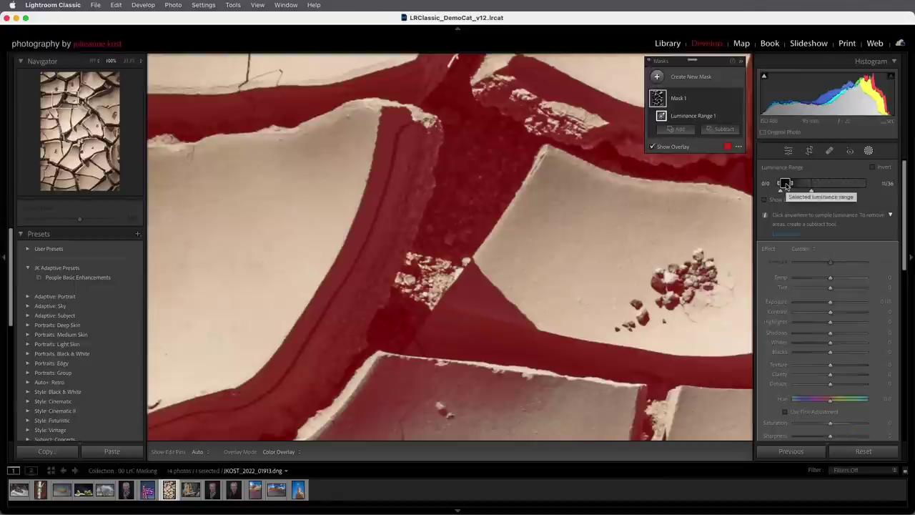
Step: Lower the luminance range's upper limit to 8 and set its upper falloff to 35
mouse_move(788, 184)
mouse_down()
mouse_move(803, 186)
mouse_move(788, 188)
mouse_up()
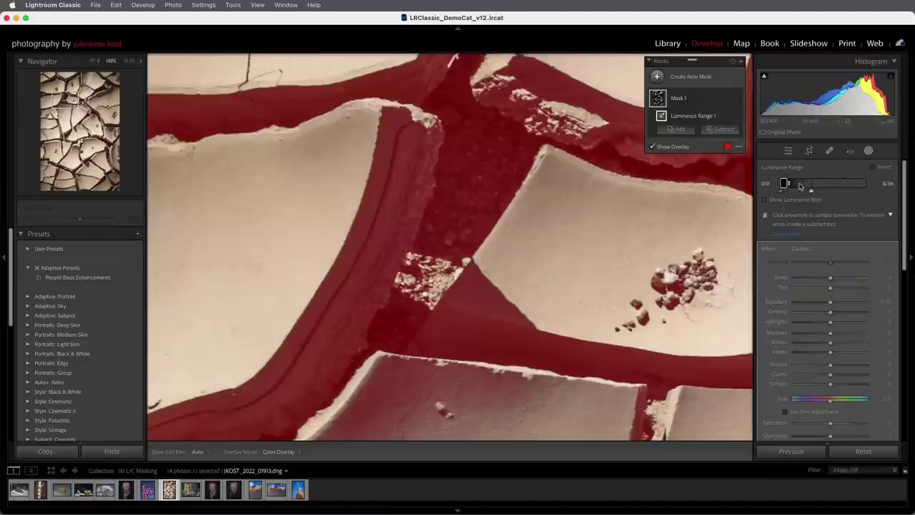
mouse_move(810, 194)
mouse_down()
mouse_move(801, 194)
mouse_move(815, 194)
mouse_up()
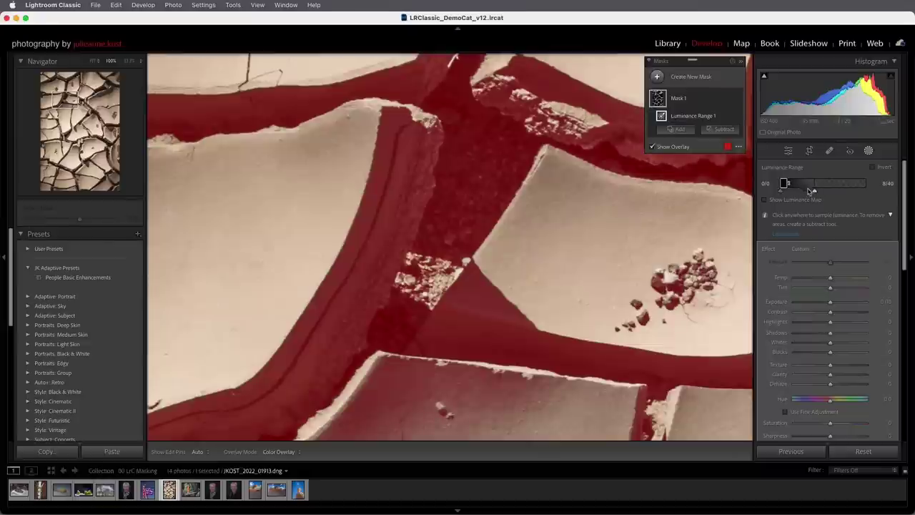
drag(813, 193, 810, 193)
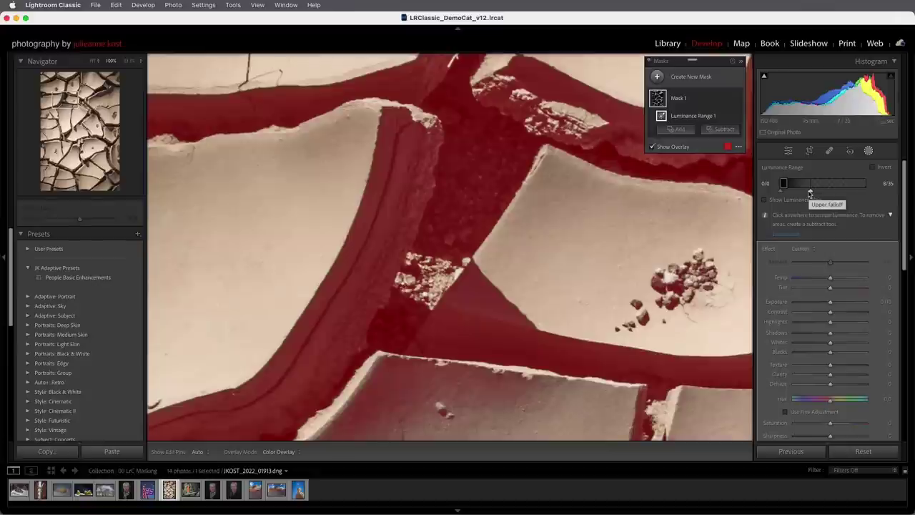
Step: Shift the selected luminance range to the highlights using the luminance map, and raise its lower falloff slightly
click(765, 201)
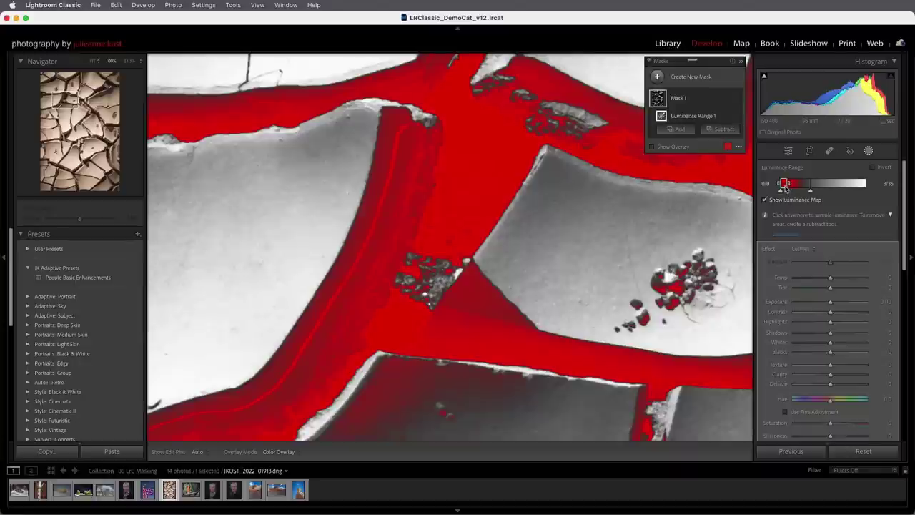
drag(784, 184, 826, 185)
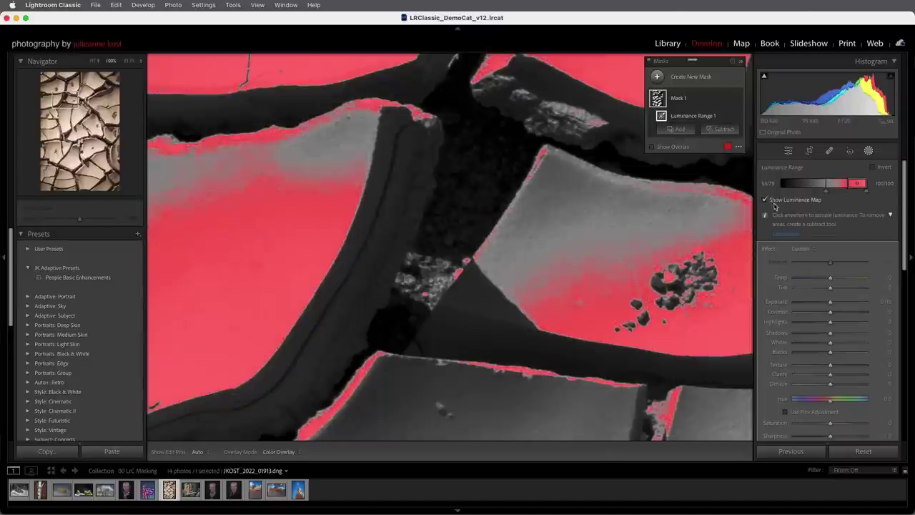
click(765, 201)
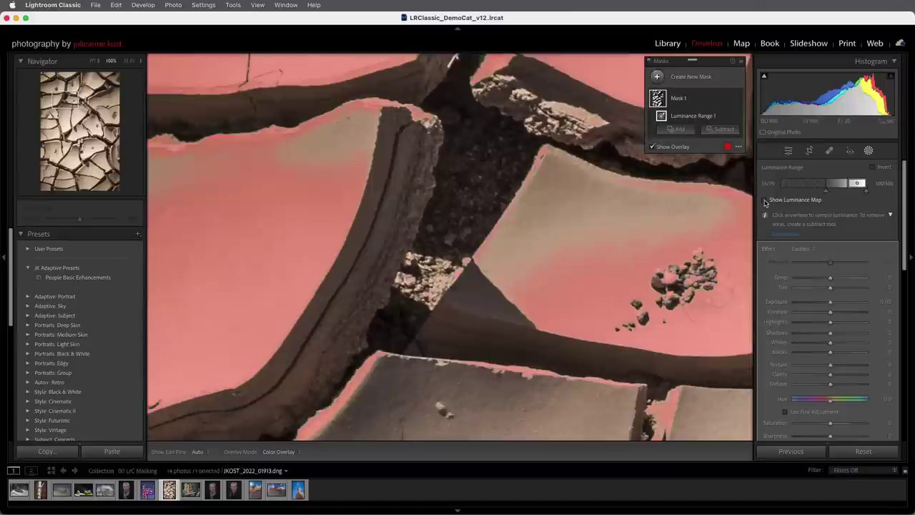
click(766, 200)
mouse_move(827, 191)
mouse_down()
mouse_move(813, 193)
mouse_move(831, 192)
mouse_up()
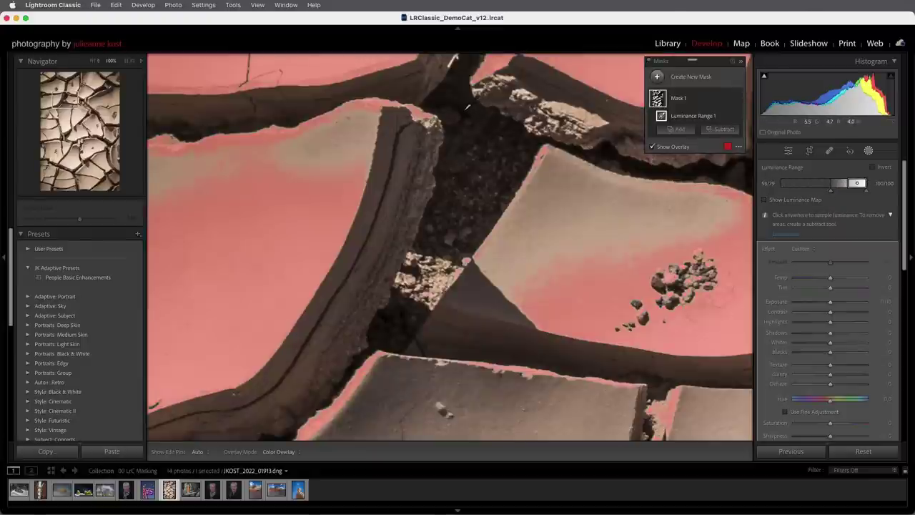
Step: Resample the luminance range from the dark crack and set the mask's Noise to 100
click(466, 109)
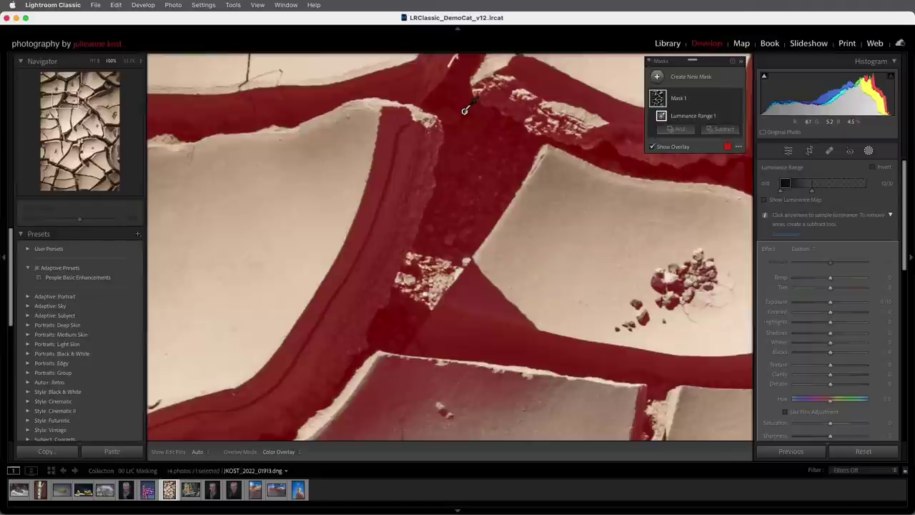
scroll(786, 343, down, 3)
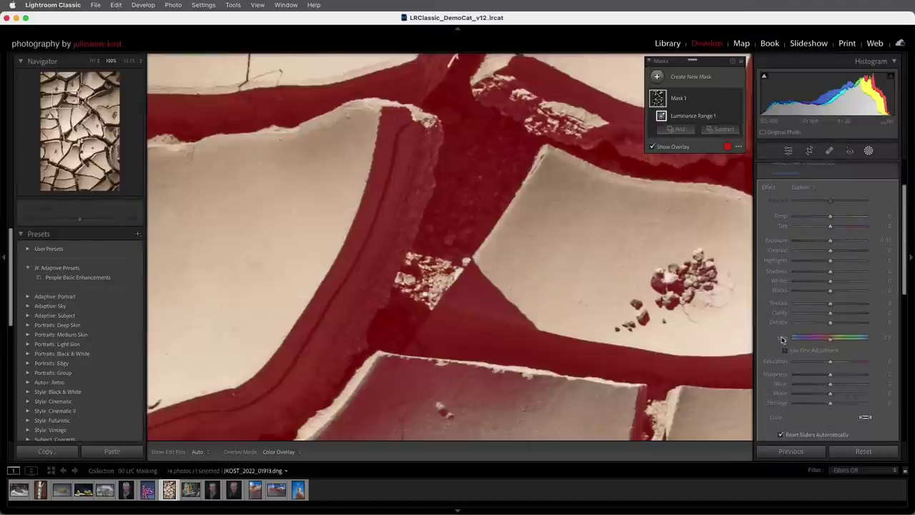
drag(830, 382, 885, 383)
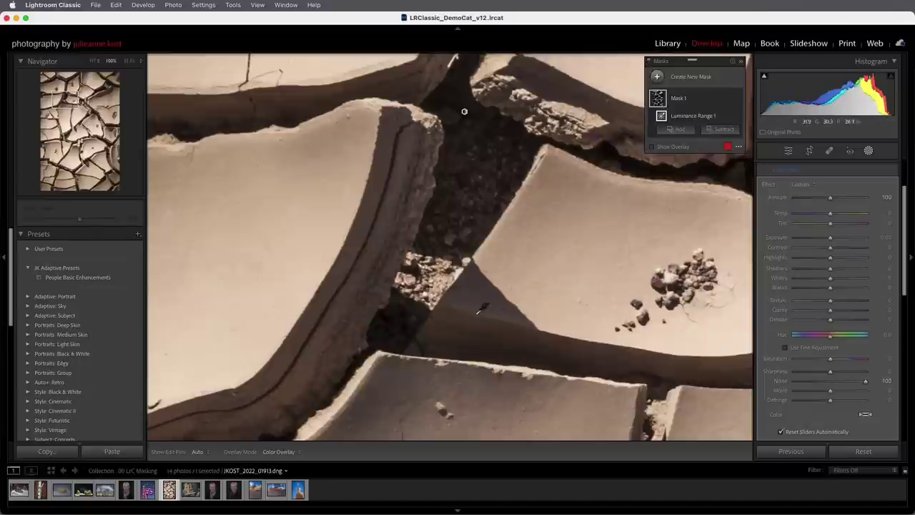
double_click(780, 385)
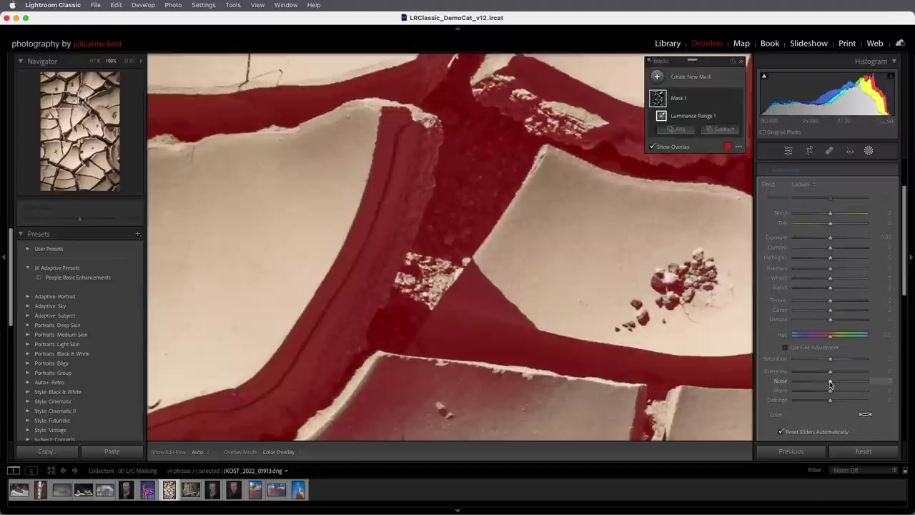
drag(830, 385, 880, 384)
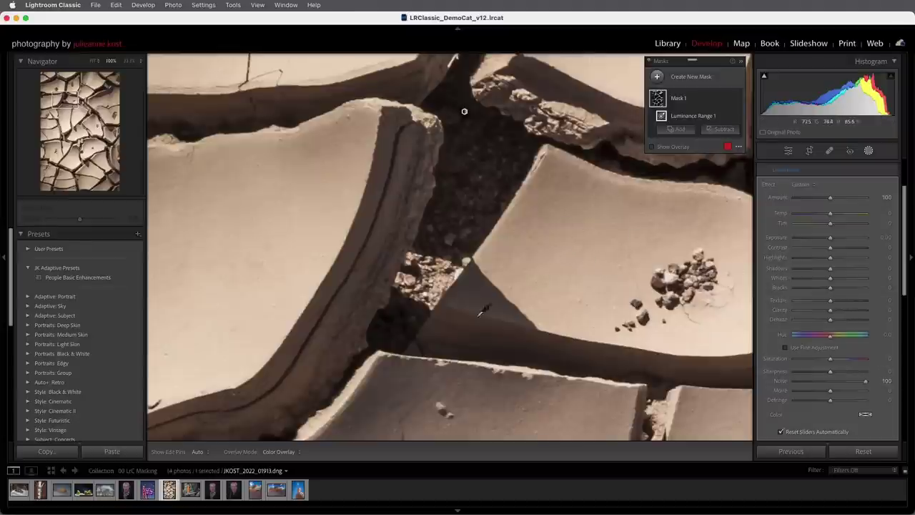
Step: In the bird-of-paradise photo APC_0164.heic, create a Depth Range mask sampled from the flower's lower sheath
key(Right)
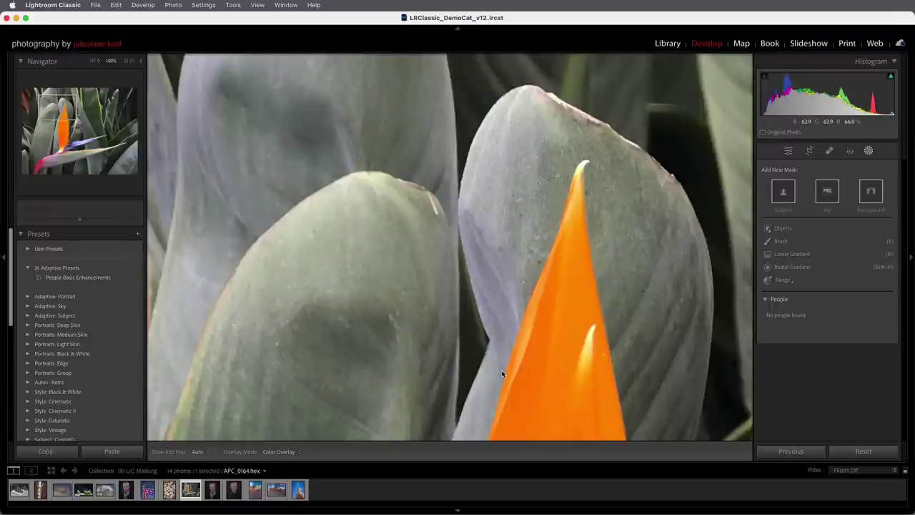
click(789, 279)
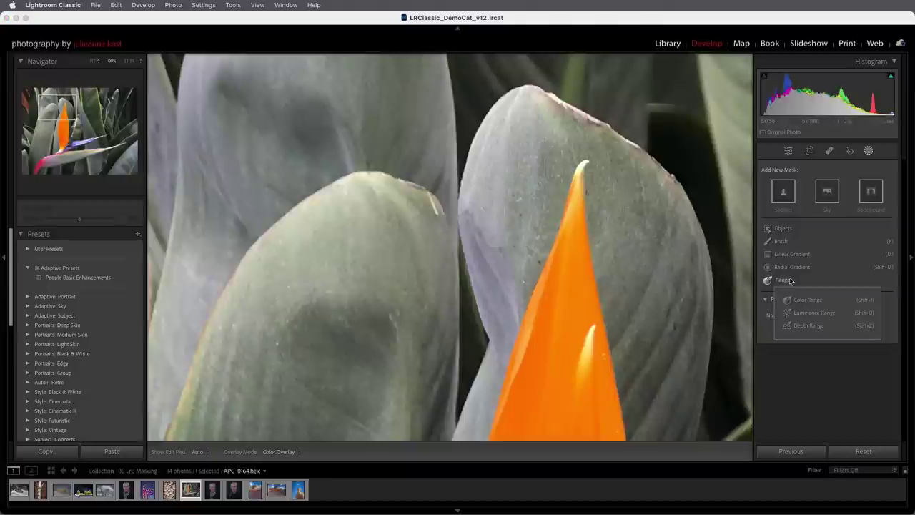
click(810, 325)
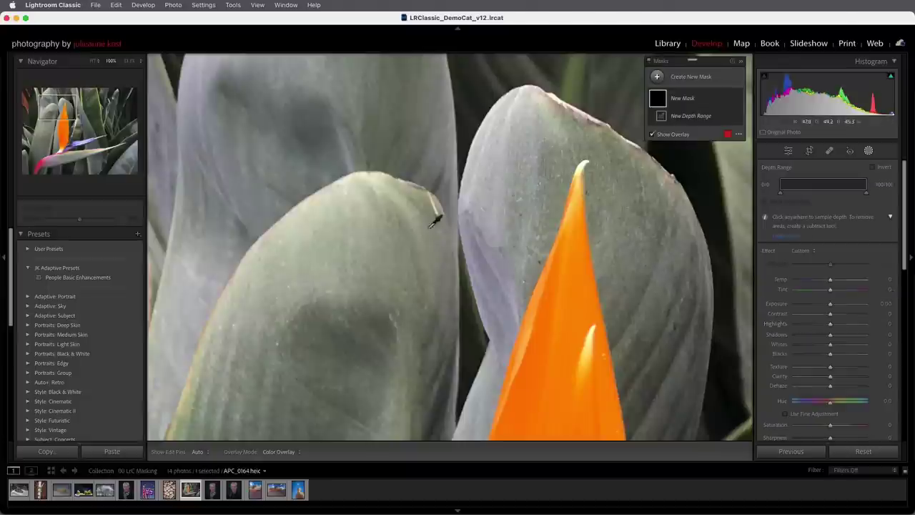
click(93, 61)
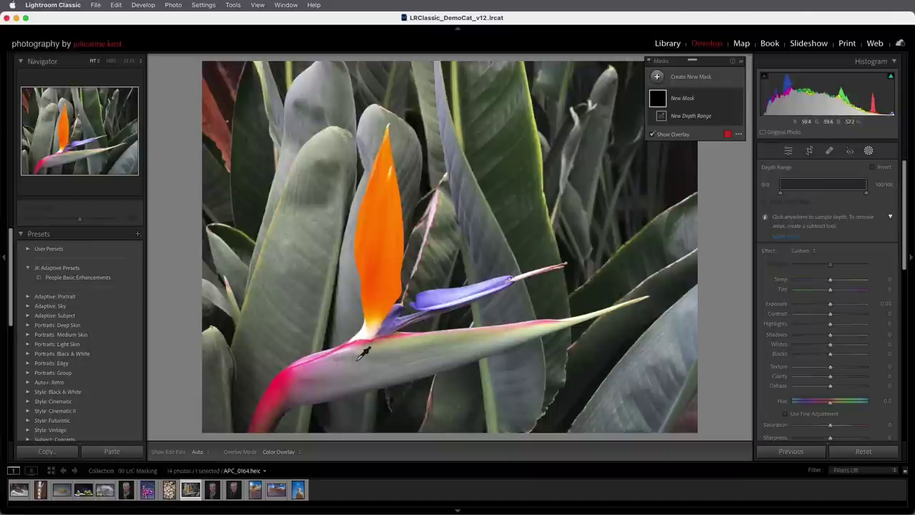
click(351, 366)
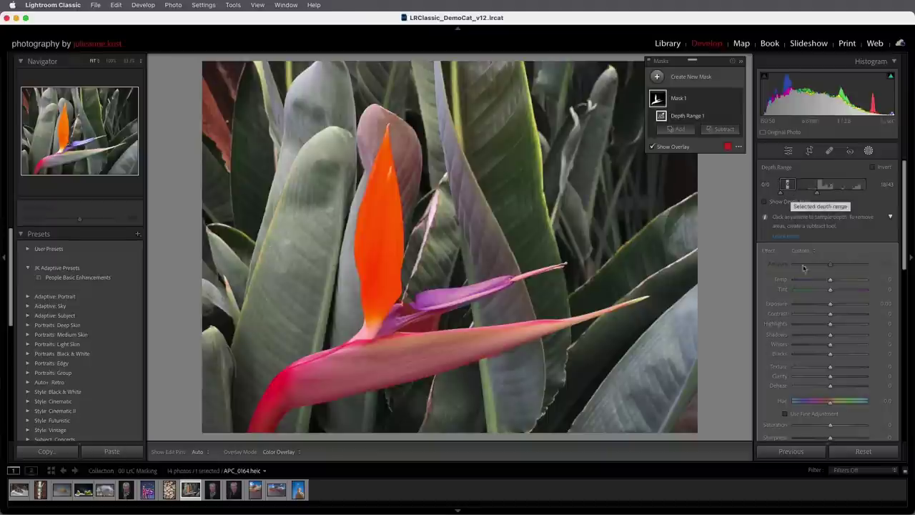
Step: Set the mask's Saturation to −100 and shift its depth range to the background, 16/33 to 100/100, checking the depth map
drag(830, 425, 768, 428)
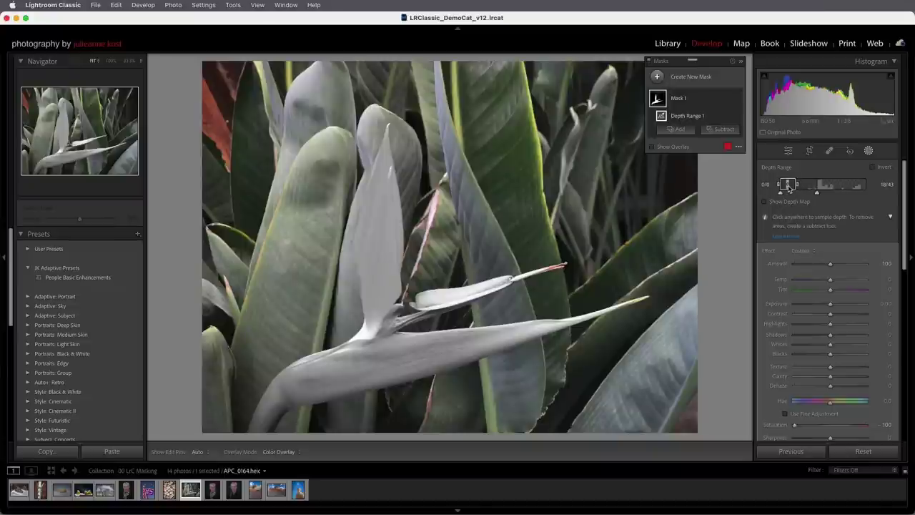
drag(789, 187, 863, 190)
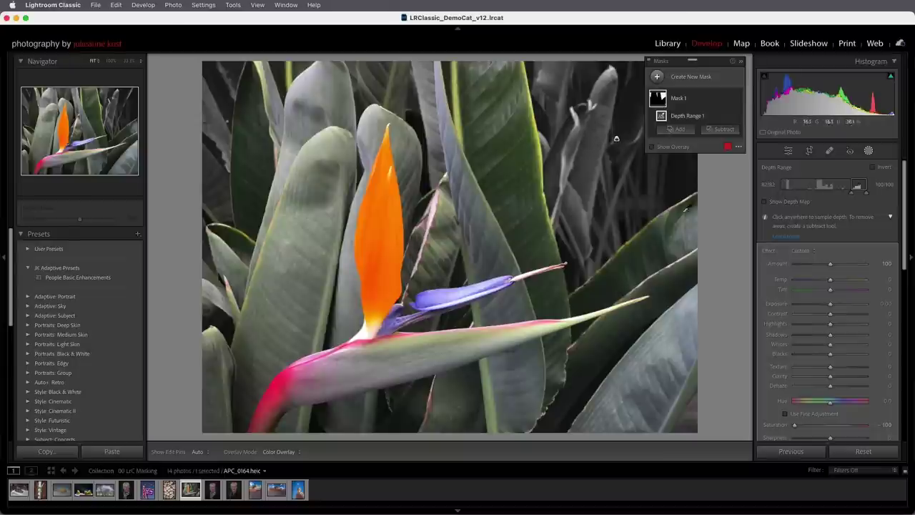
drag(856, 186, 794, 195)
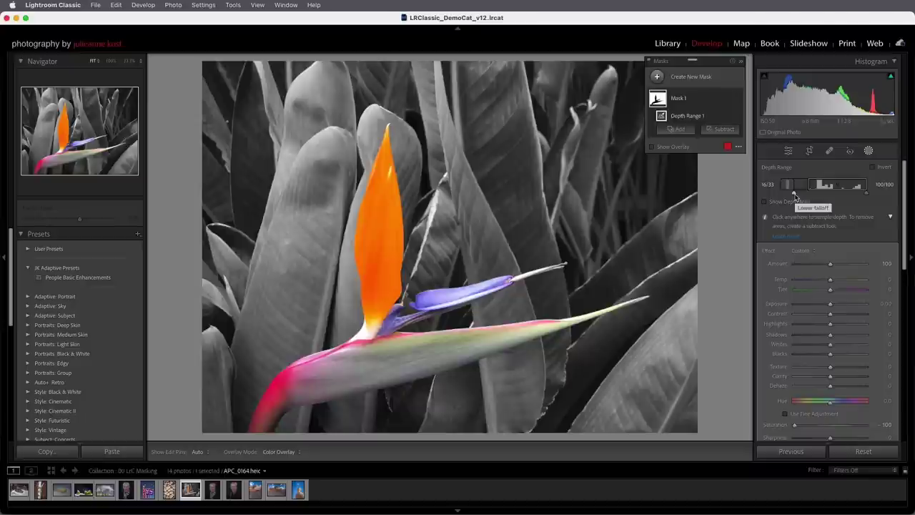
click(765, 202)
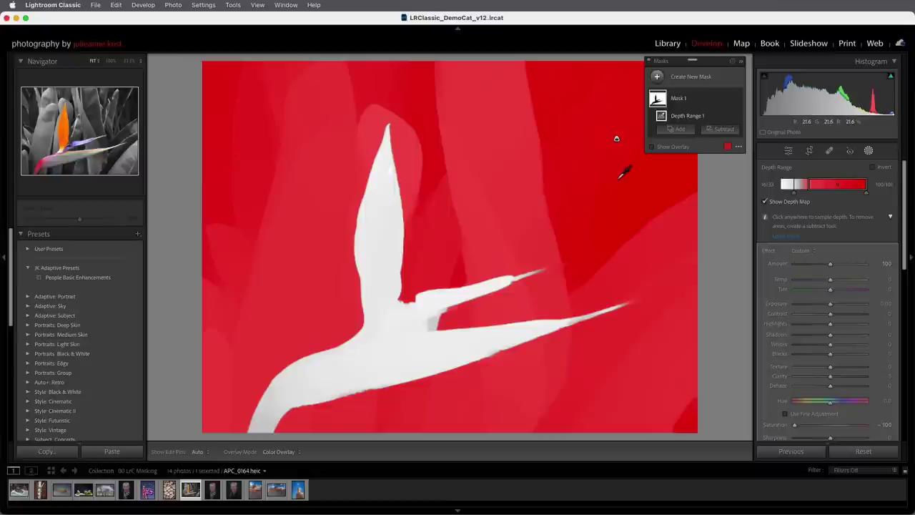
click(765, 203)
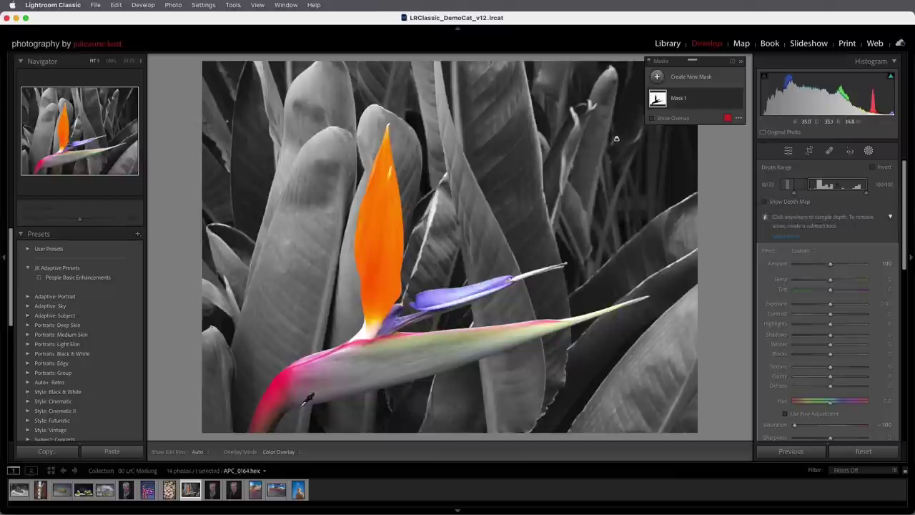
Step: Select portraits _AK_9842.cr2 and _AK_9843.cr2 together and turn on Auto Sync
click(126, 490)
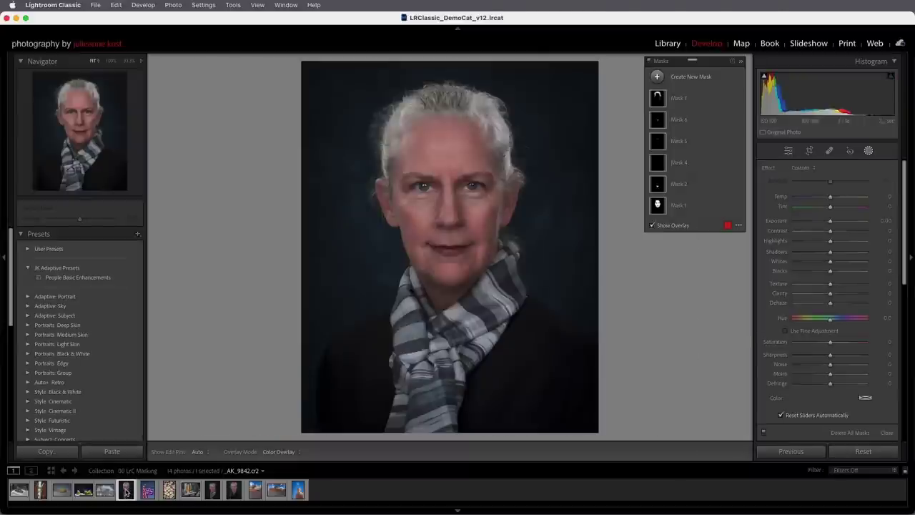
super+click(213, 490)
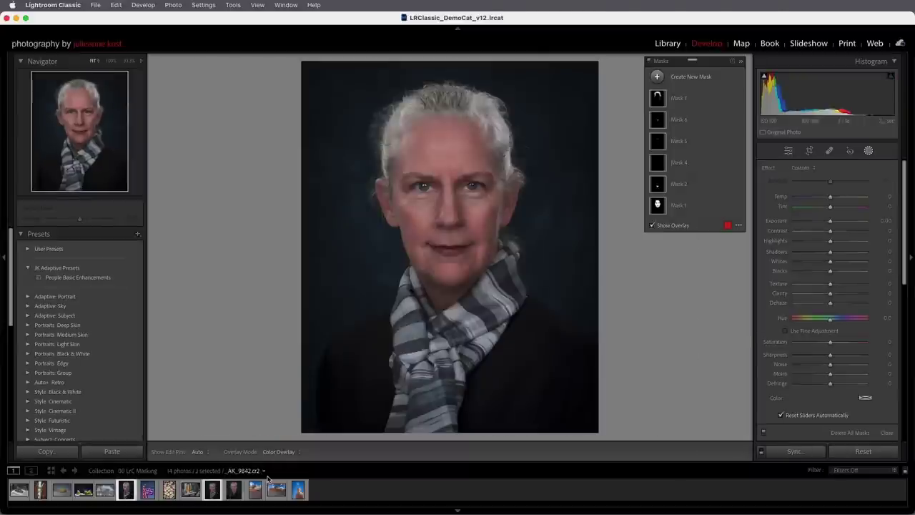
click(762, 452)
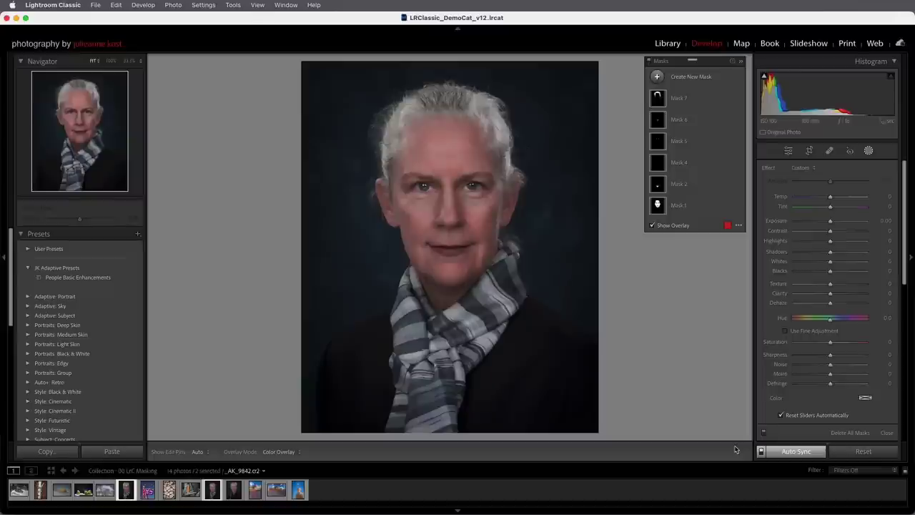
Step: Add a Select Background mask to both portraits and set its Exposure to 1.00
click(656, 76)
click(715, 121)
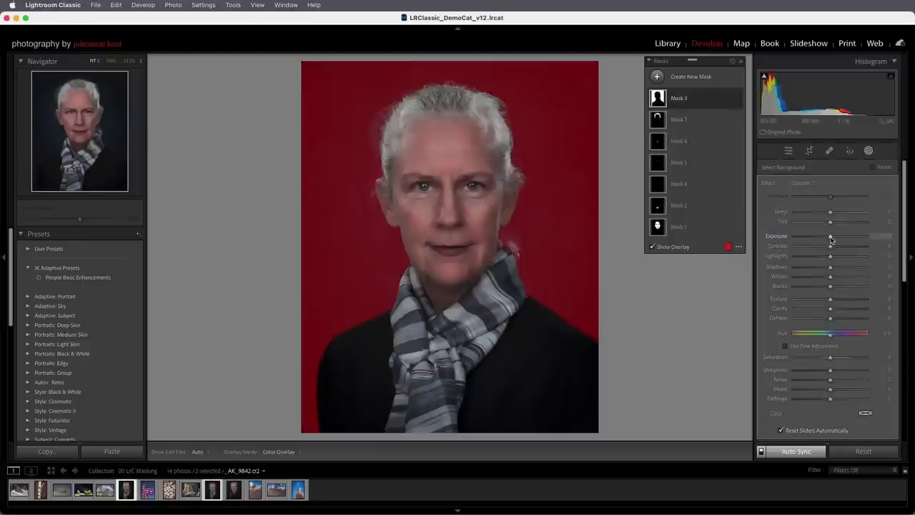
drag(831, 236, 840, 238)
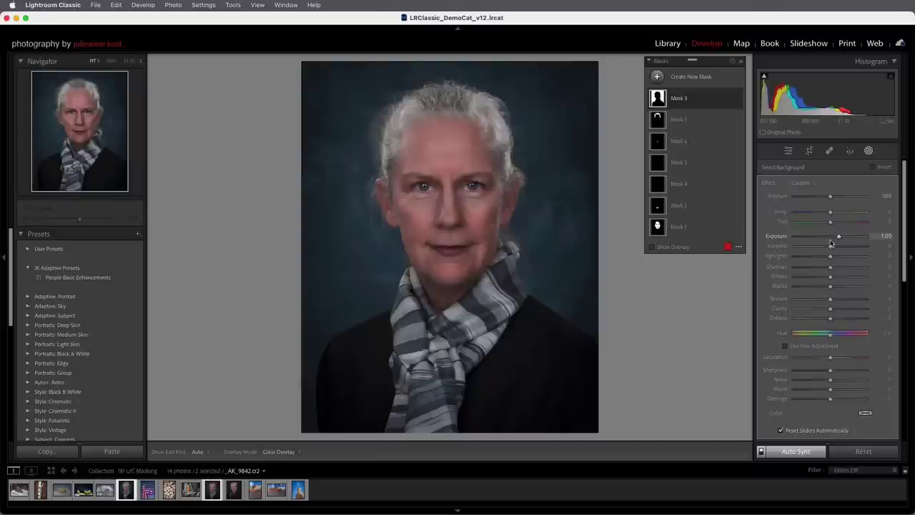
Step: Check the synced background mask on _AK_9843.cr2 and turn off Auto Sync
click(212, 491)
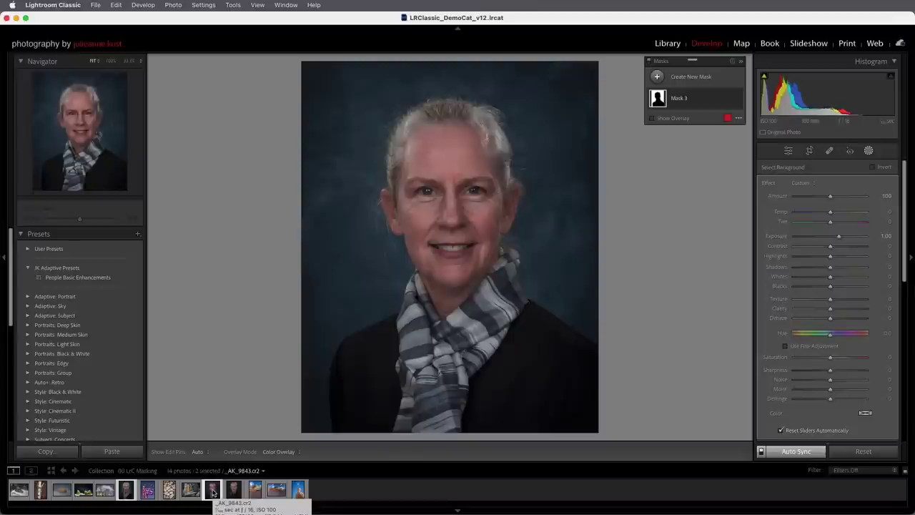
click(212, 492)
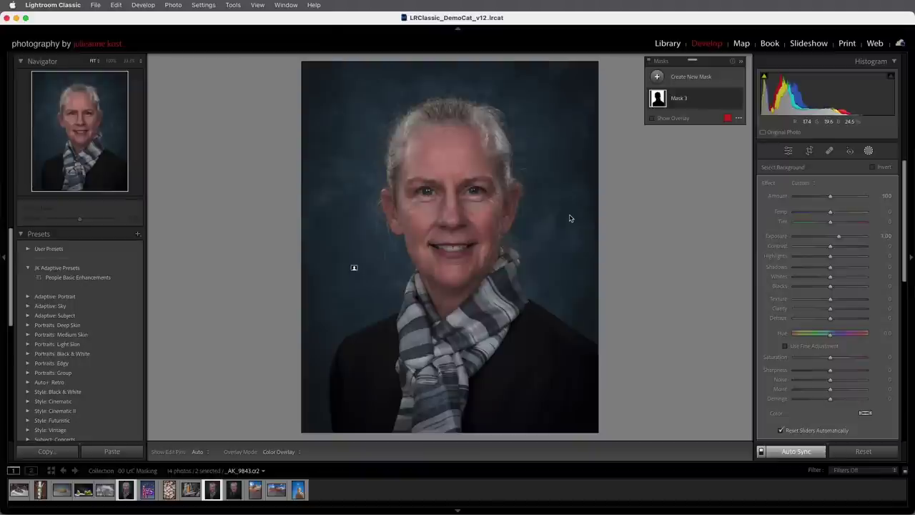
mouse_move(692, 106)
click(761, 452)
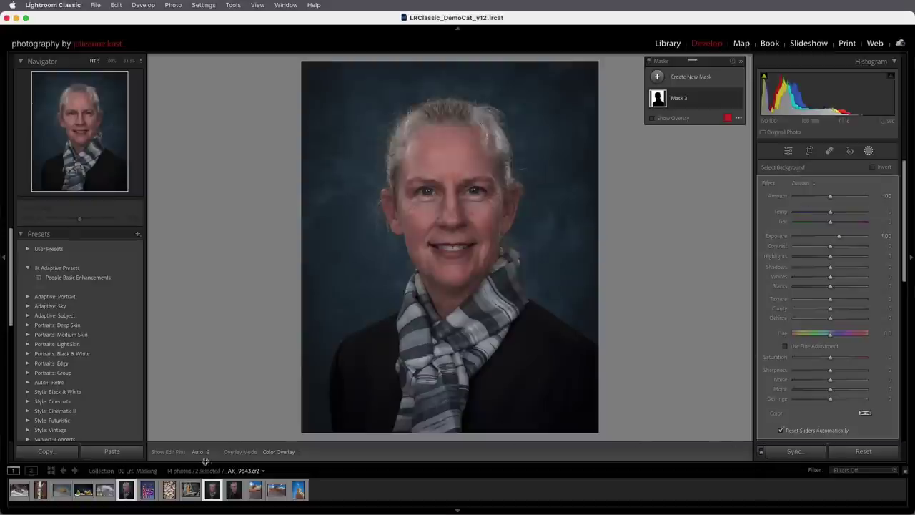
Step: Try applying all settings of _AK_9842.cr2 to the braided-hair portrait _AK_9864.cr2 with Previous, and undo it
click(134, 490)
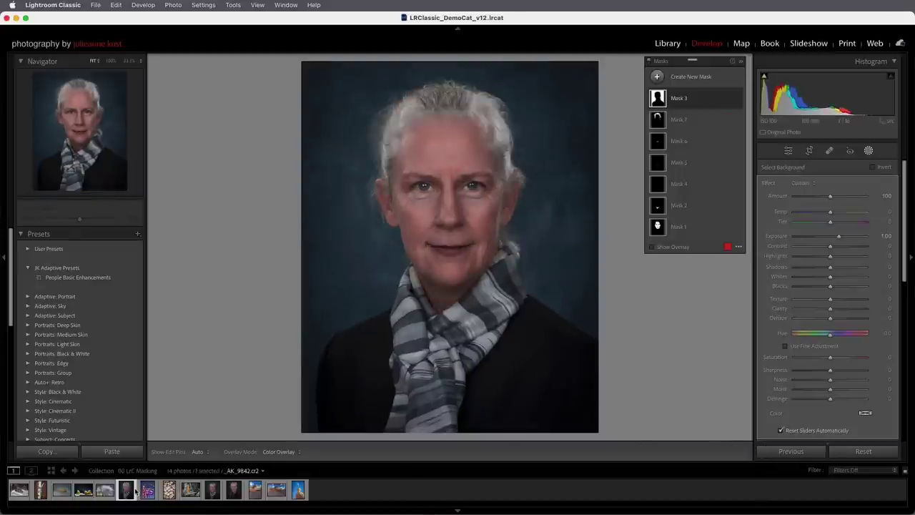
click(233, 491)
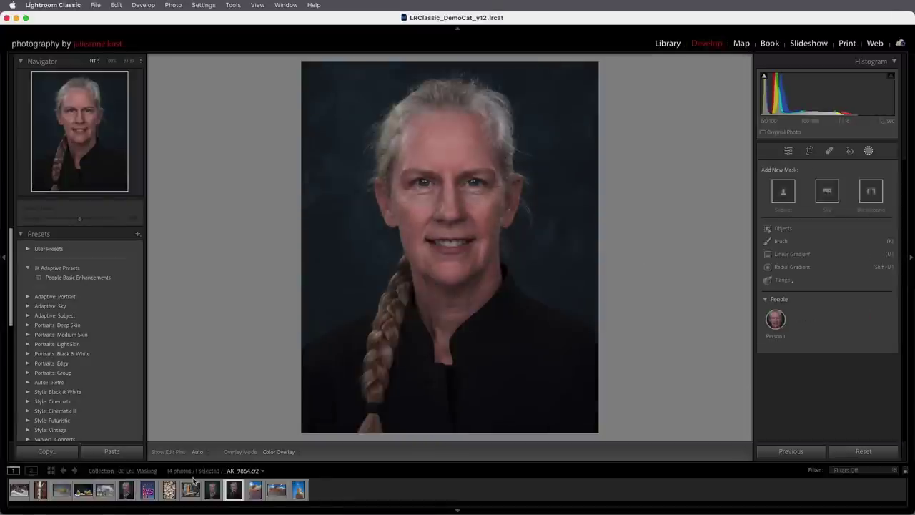
click(778, 453)
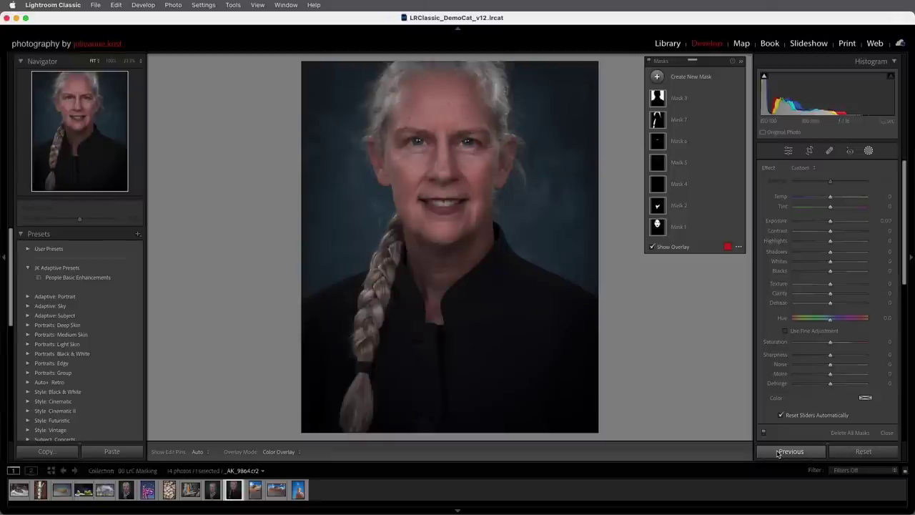
key(super+z)
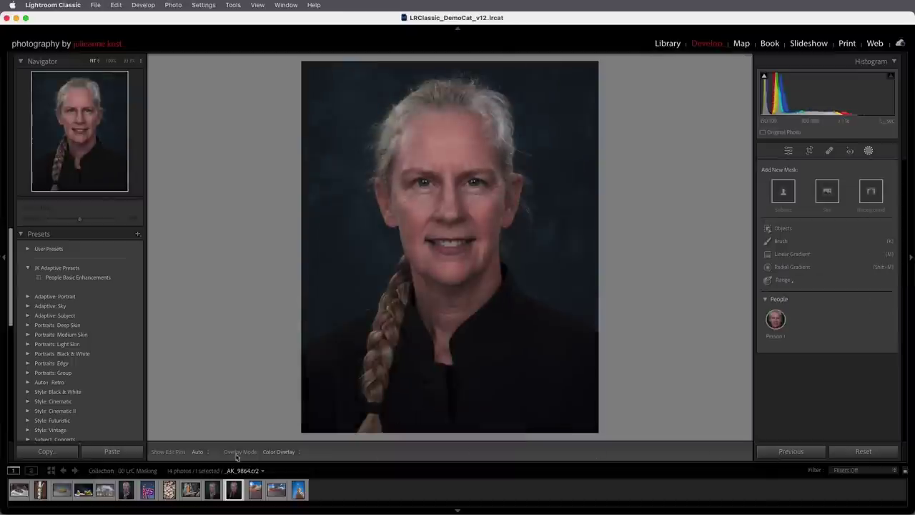
Step: Copy all the Masking settings of portrait _AK_9842.cr2 and paste them onto the braided-hair portrait _AK_9864.cr2
click(127, 490)
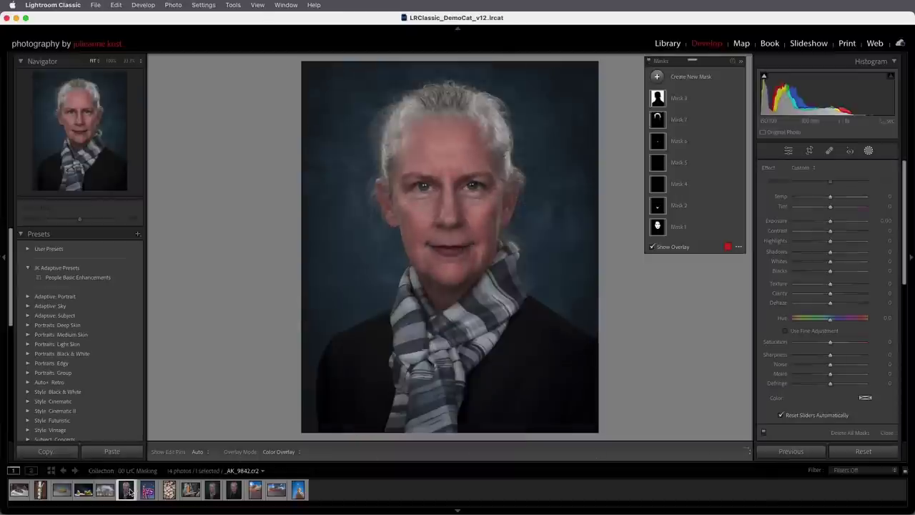
click(71, 453)
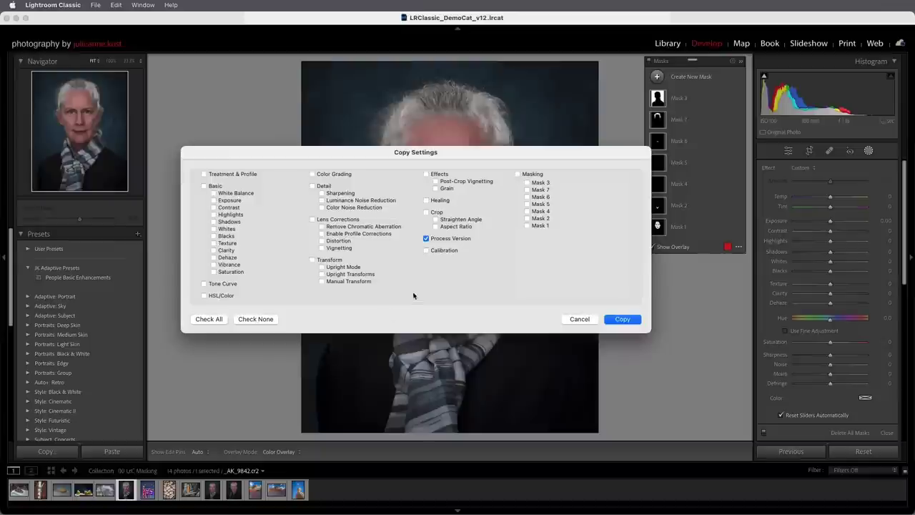
click(518, 174)
click(617, 320)
click(234, 491)
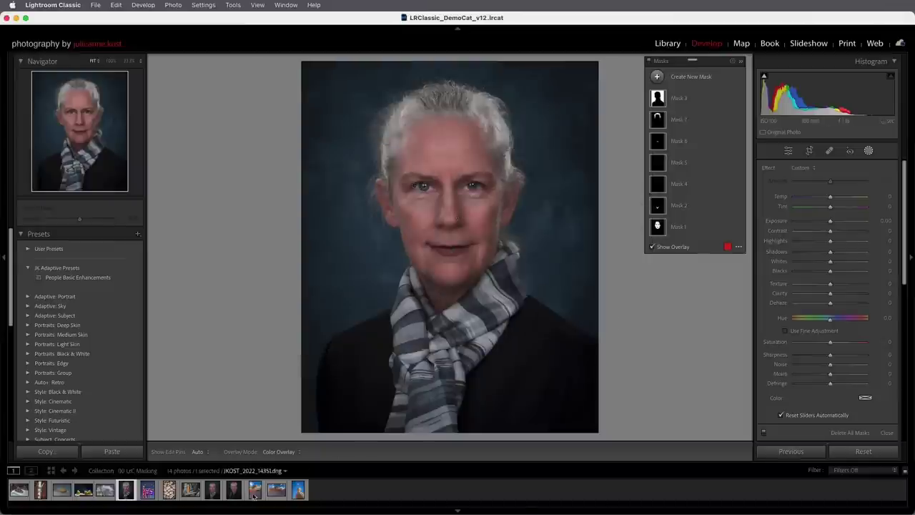
click(123, 451)
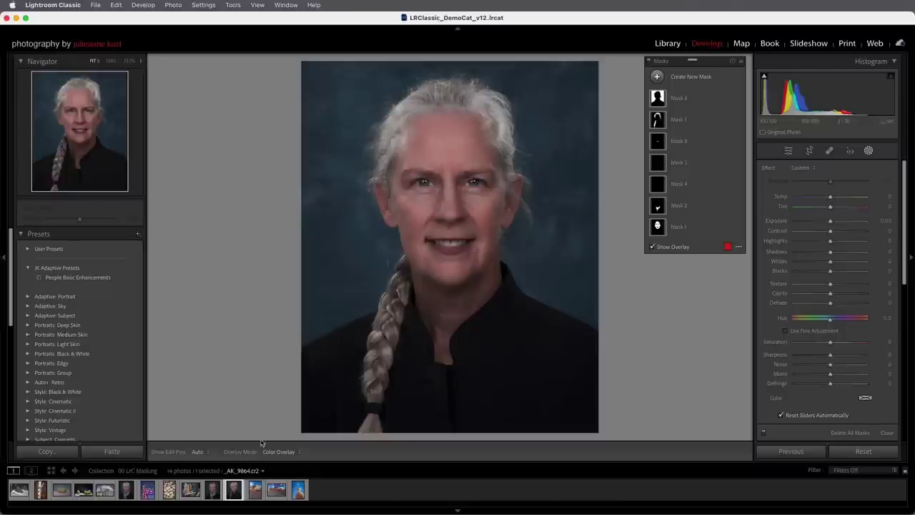
Step: Inspect the components of Mask 7 on _AK_9864.cr2, try shifting its Brush 1 strokes slightly over the hair, and undo the move
click(679, 121)
click(680, 121)
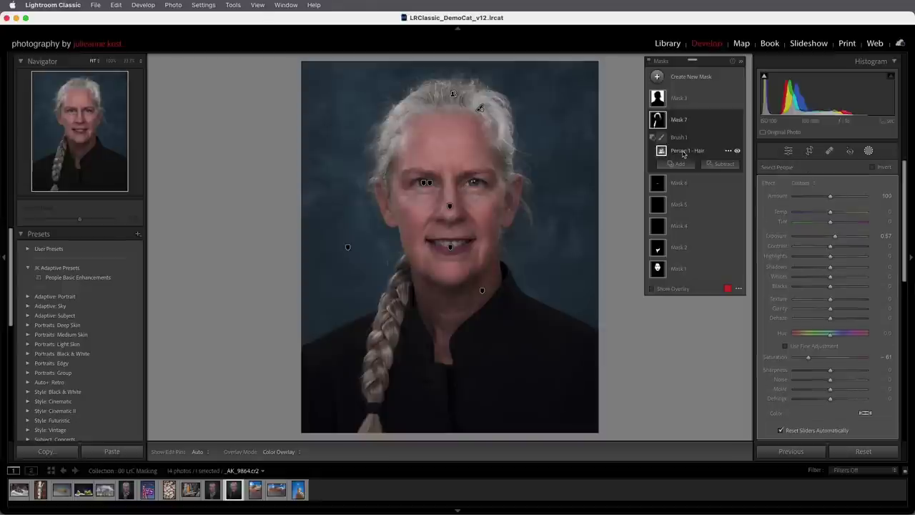
click(680, 138)
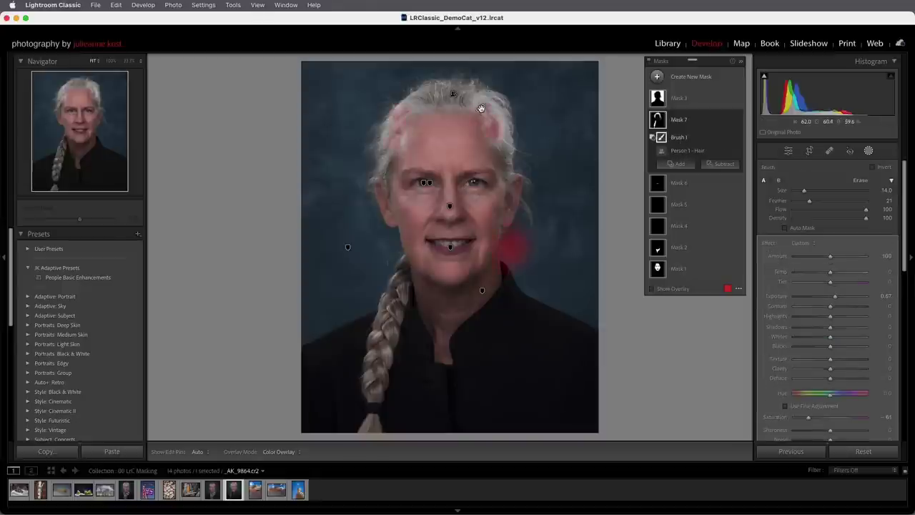
mouse_move(482, 108)
mouse_down()
mouse_move(466, 100)
mouse_move(455, 108)
mouse_move(487, 106)
mouse_move(484, 113)
mouse_up()
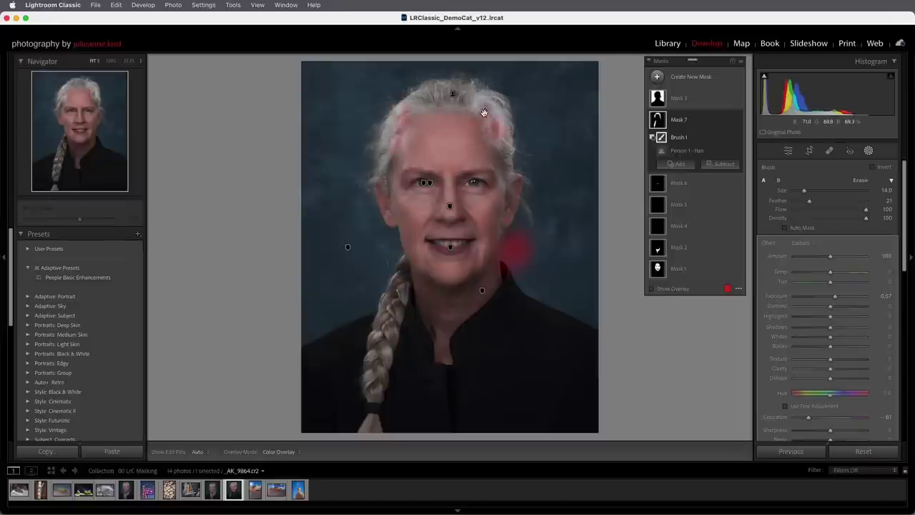
key(super+z)
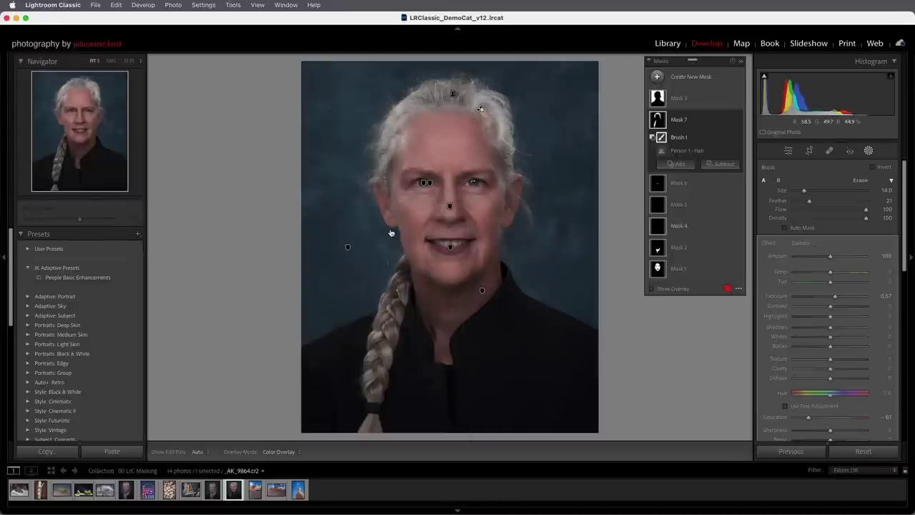
Step: Add a Select Sky mask to JKOST_2022_14351.dng with Exposure -0.34, Clarity 10, Dehaze 16, Saturation -66 and Noise 44
click(255, 489)
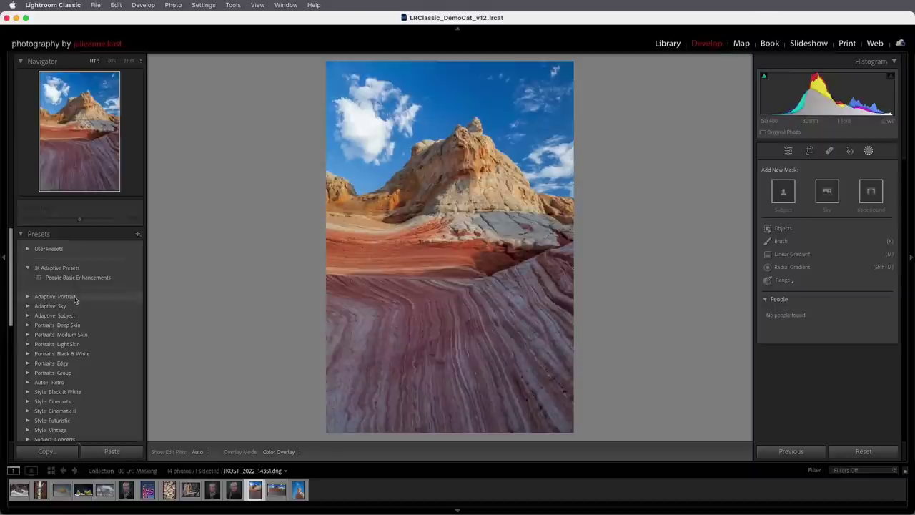
click(28, 307)
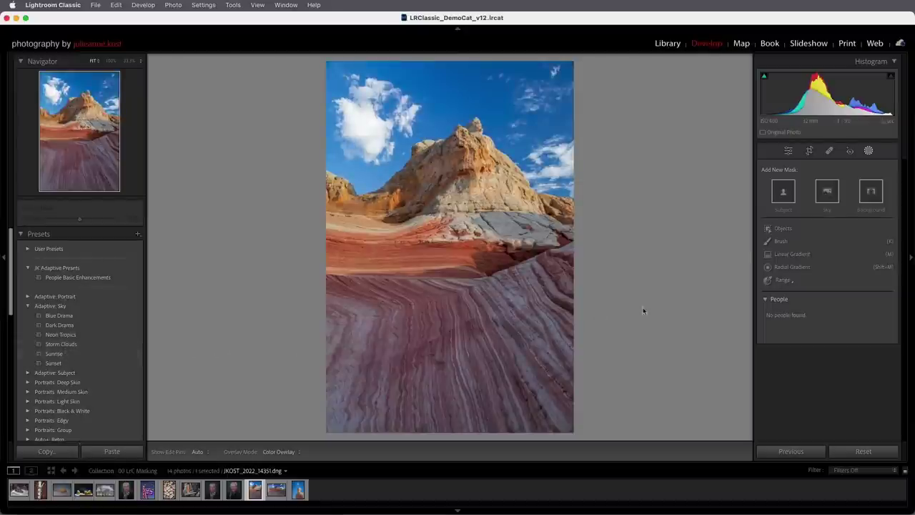
click(827, 193)
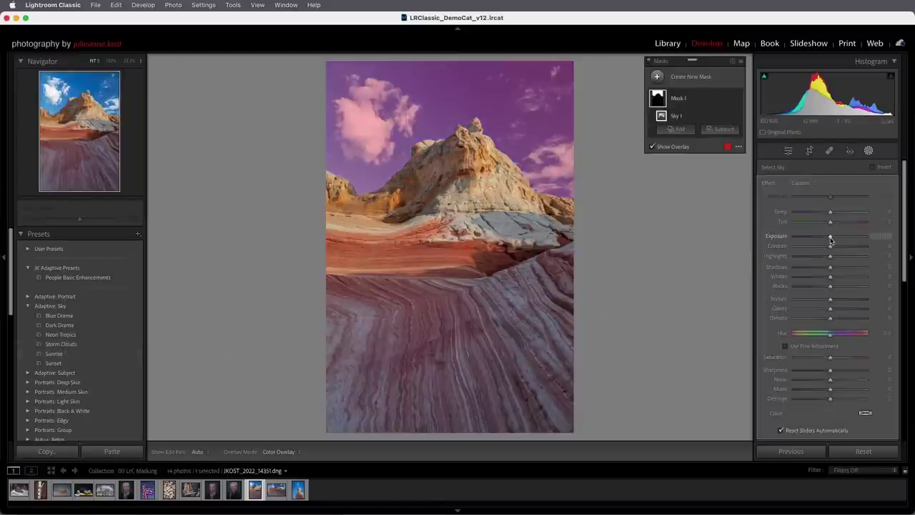
drag(831, 241, 827, 240)
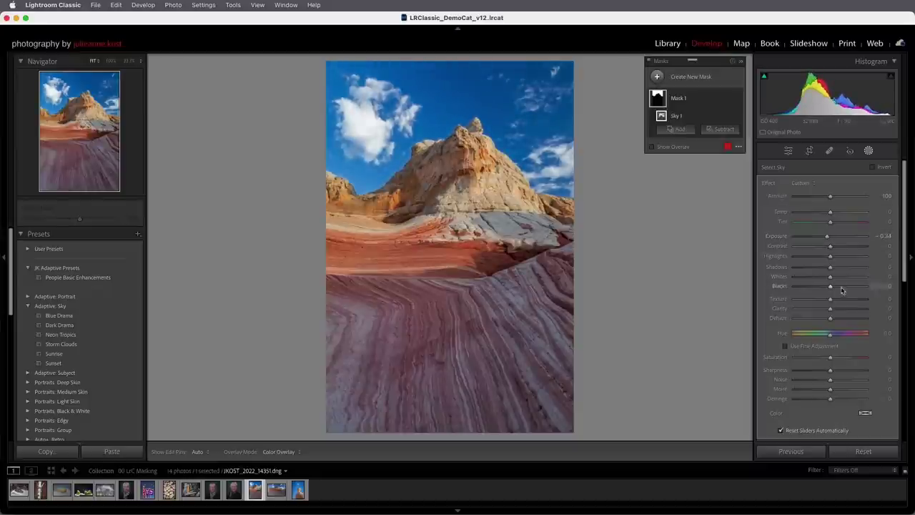
drag(830, 308, 836, 318)
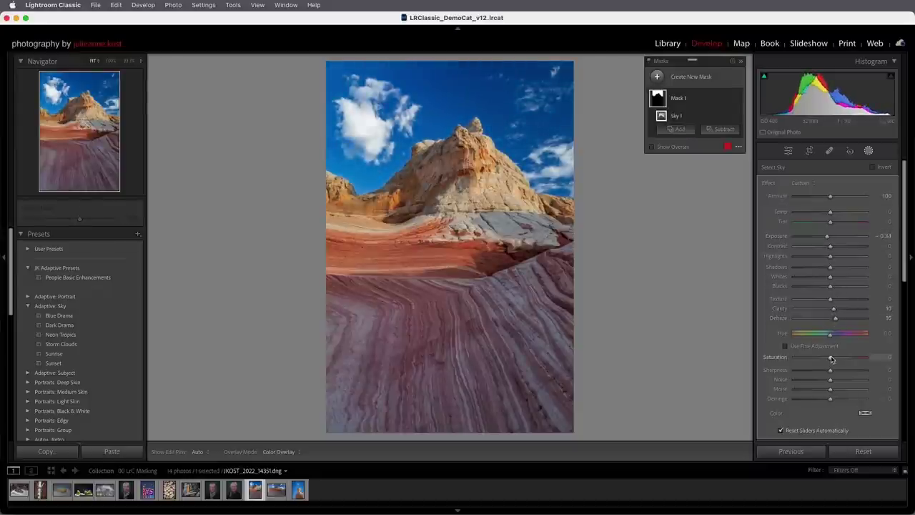
drag(831, 358, 846, 382)
Step: Rename the sky mask as Desaturate Sky
click(683, 102)
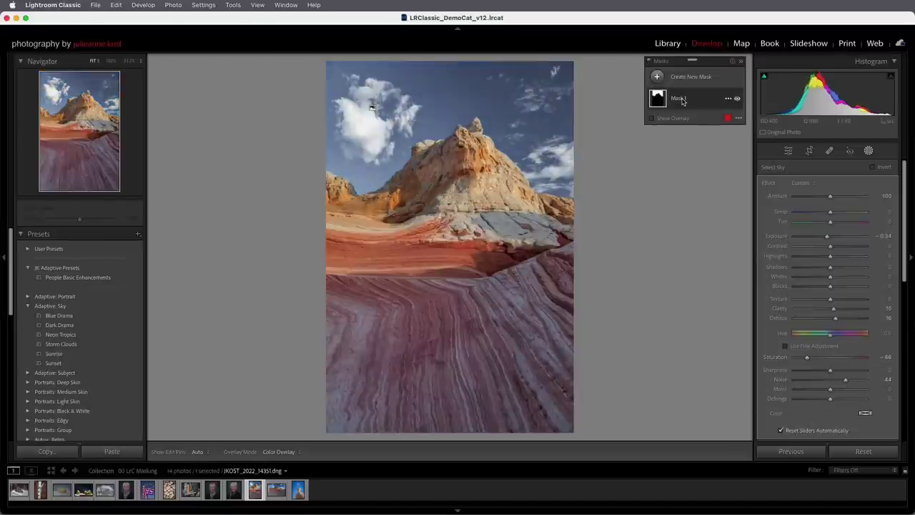
double_click(683, 102)
text(Desaturate Sky)
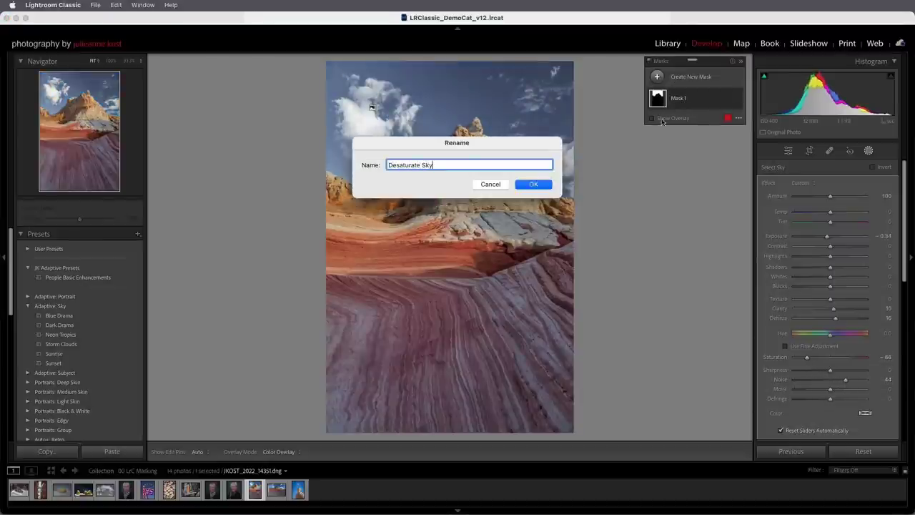
key(Return)
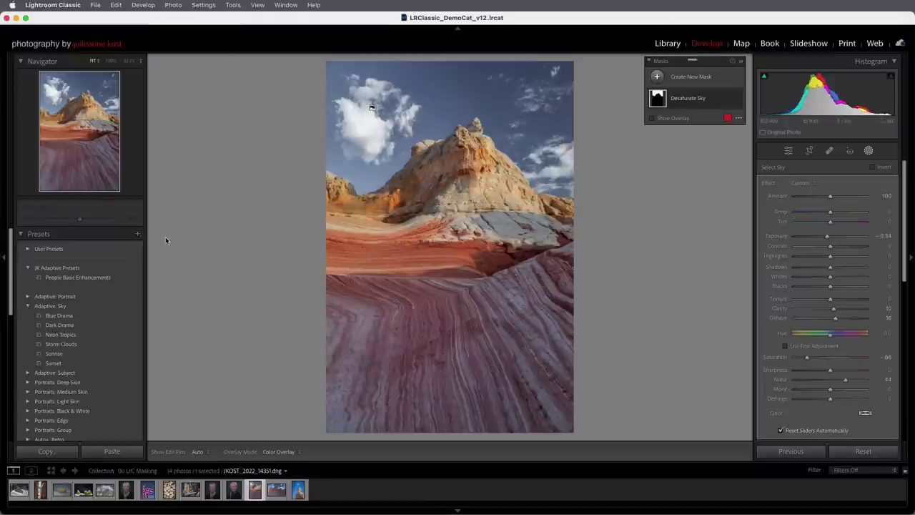
Step: Create a Develop preset named Desaturate Sky in the JK Adaptive Presets group, including the Desaturate Sky mask and amount slider support
click(138, 233)
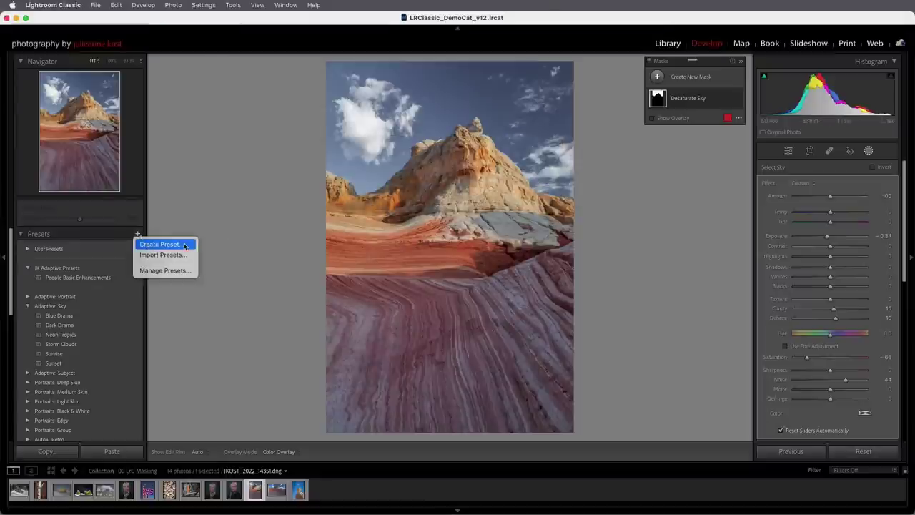
click(161, 244)
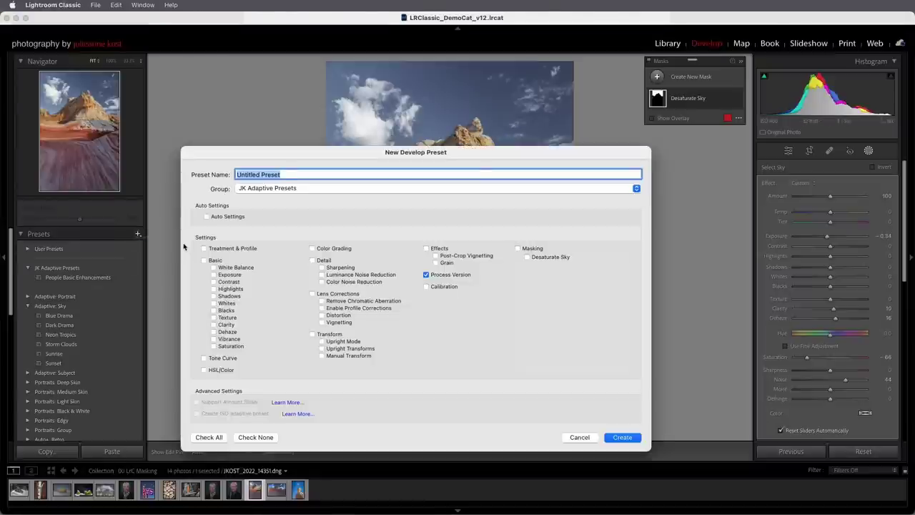
text(Desaturate Sk)
text(y)
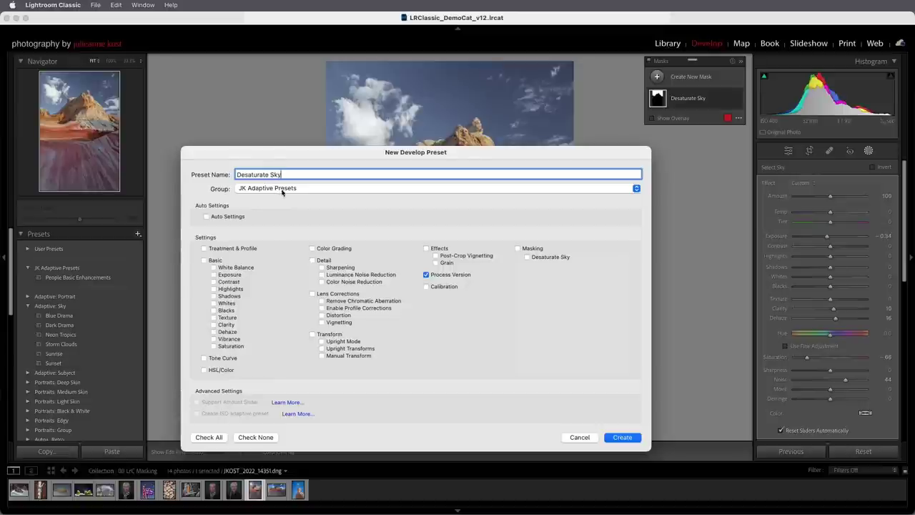
click(517, 249)
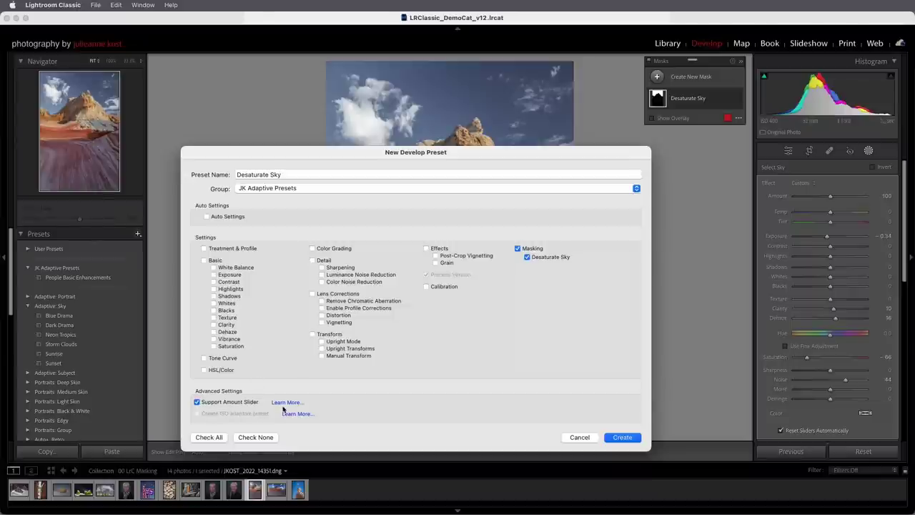
click(621, 438)
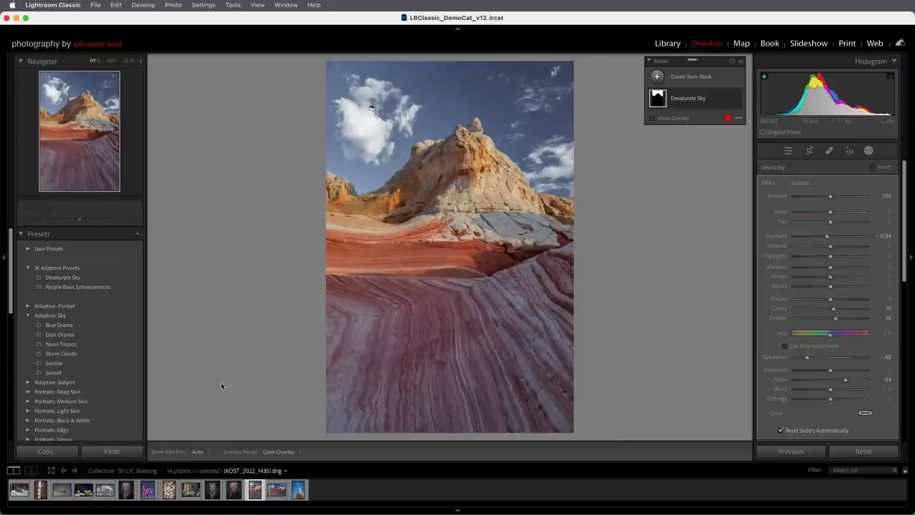
Step: Apply the Desaturate Sky preset to JKOST_2022_14332-Pano.dng and set the preset Amount to 80
click(277, 490)
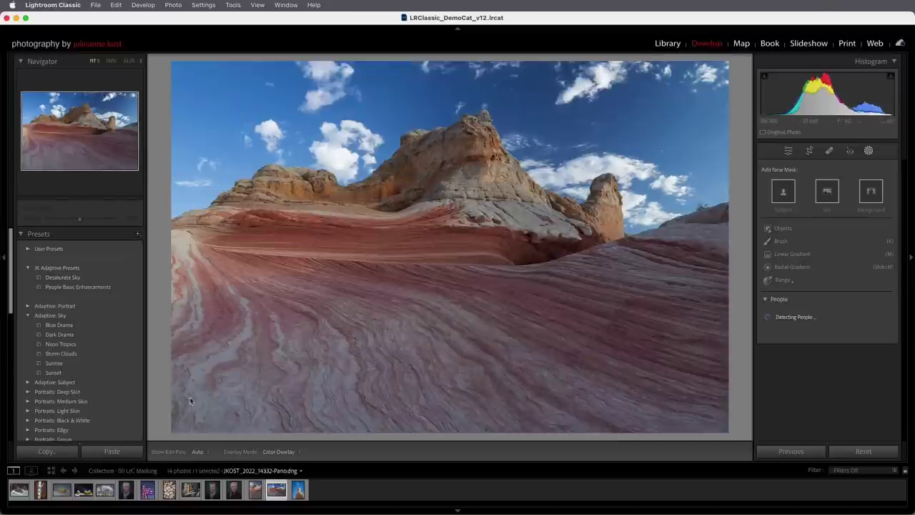
click(74, 278)
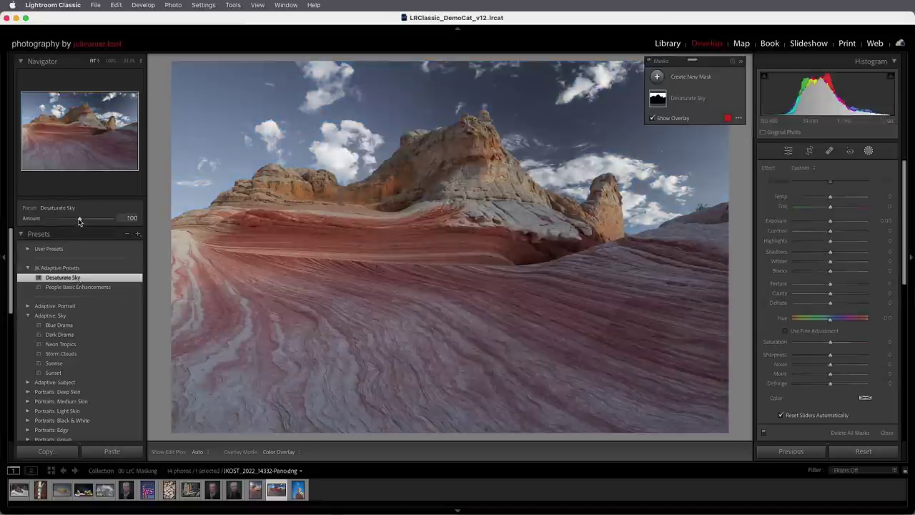
mouse_move(80, 220)
mouse_down()
mouse_move(72, 221)
mouse_move(98, 221)
mouse_move(72, 223)
mouse_up()
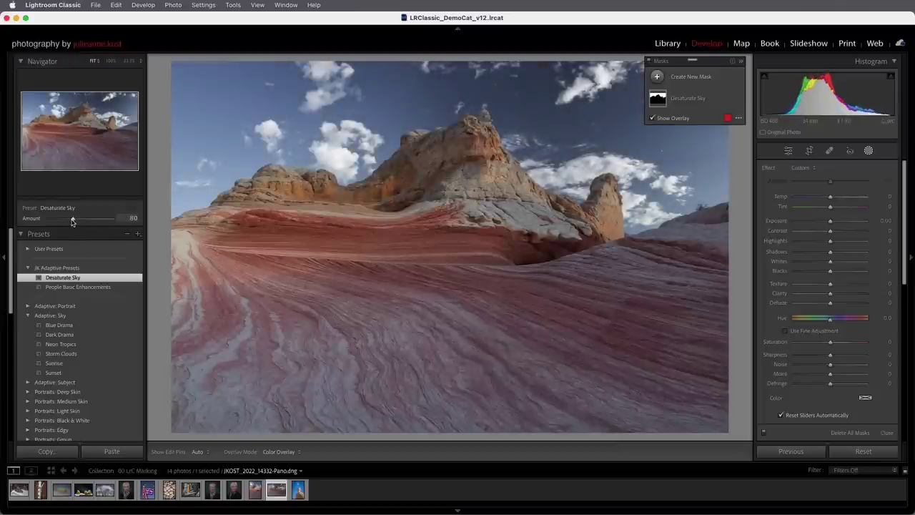